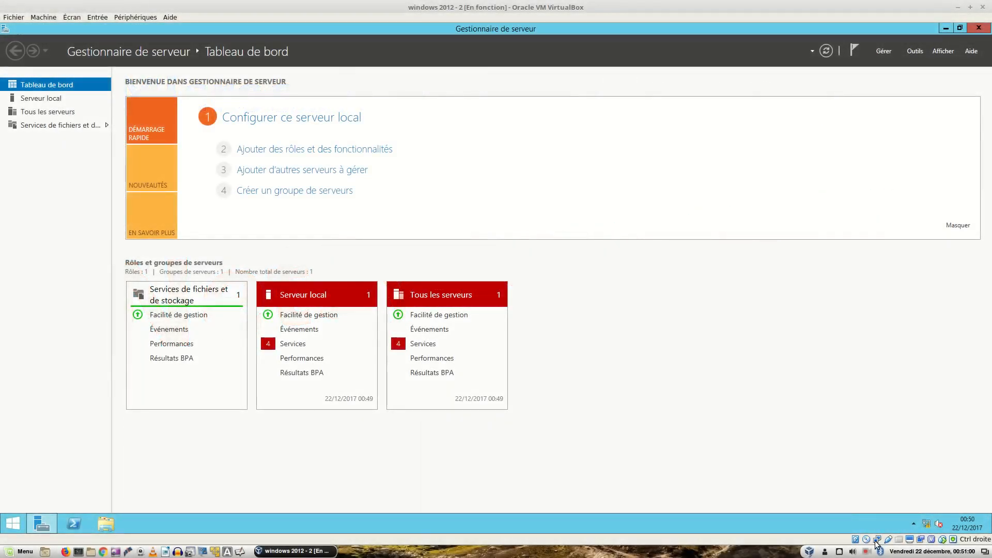
Step: Review the Ethernet adapter's IPv4 settings in Network and Sharing Center, leaving them unchanged
right_click(929, 526)
click(914, 515)
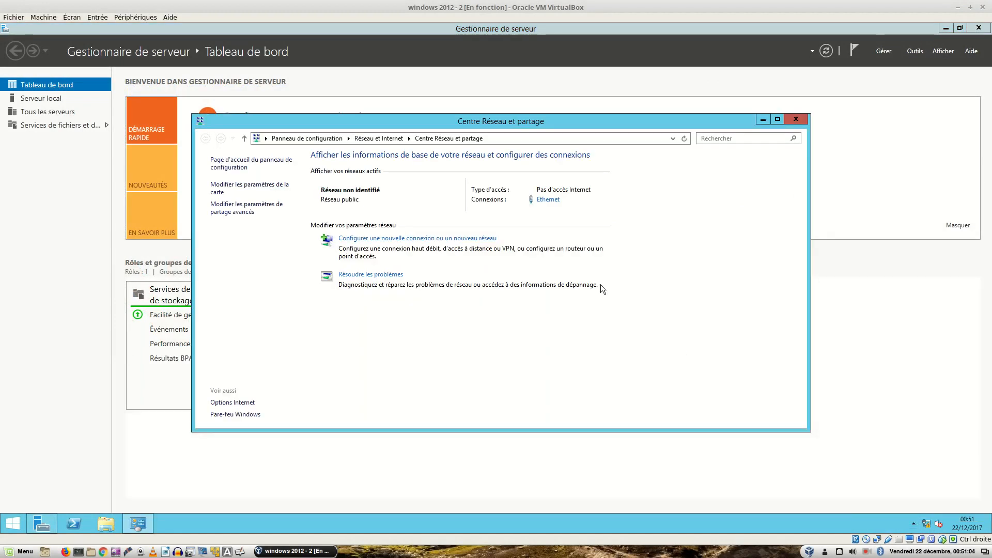
click(551, 202)
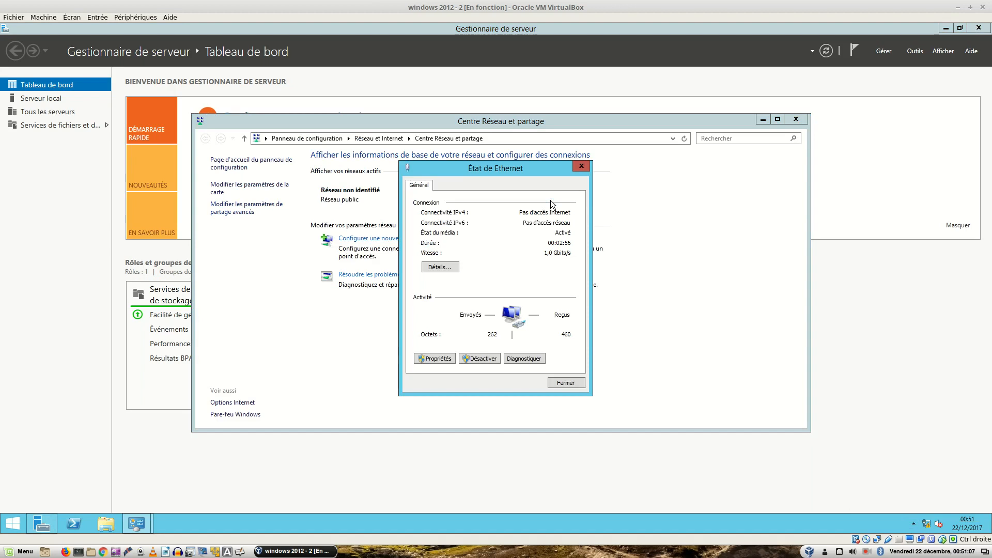
click(434, 359)
double_click(509, 321)
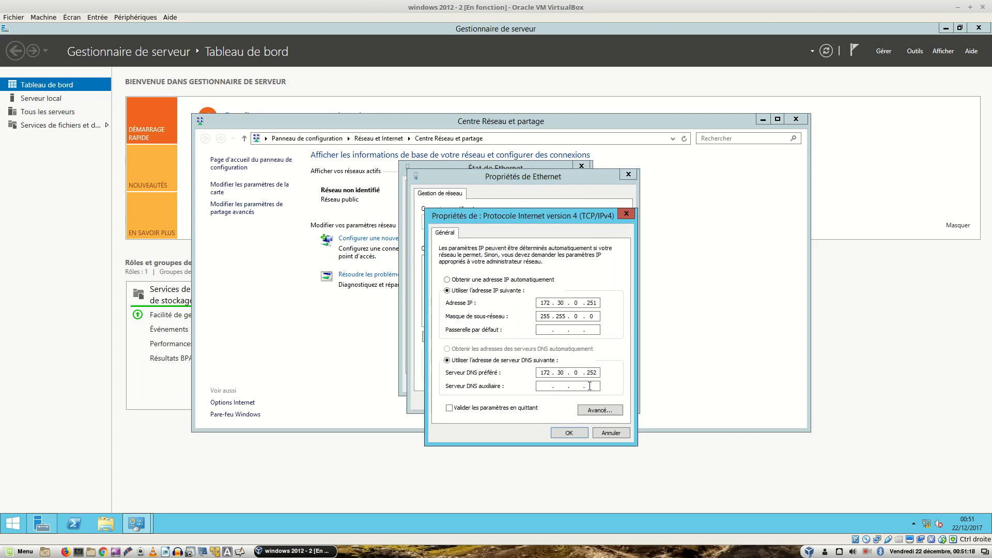
click(569, 433)
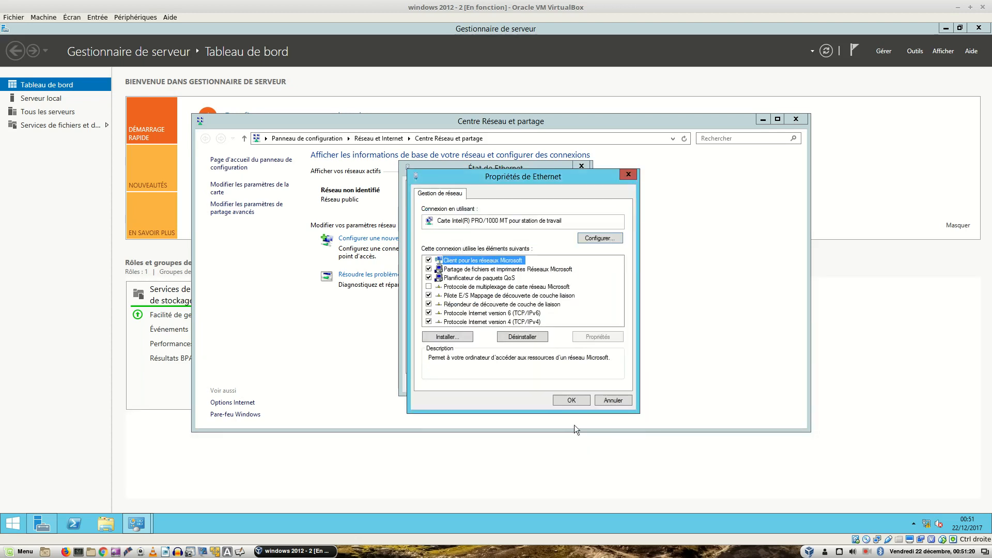
click(575, 399)
click(569, 382)
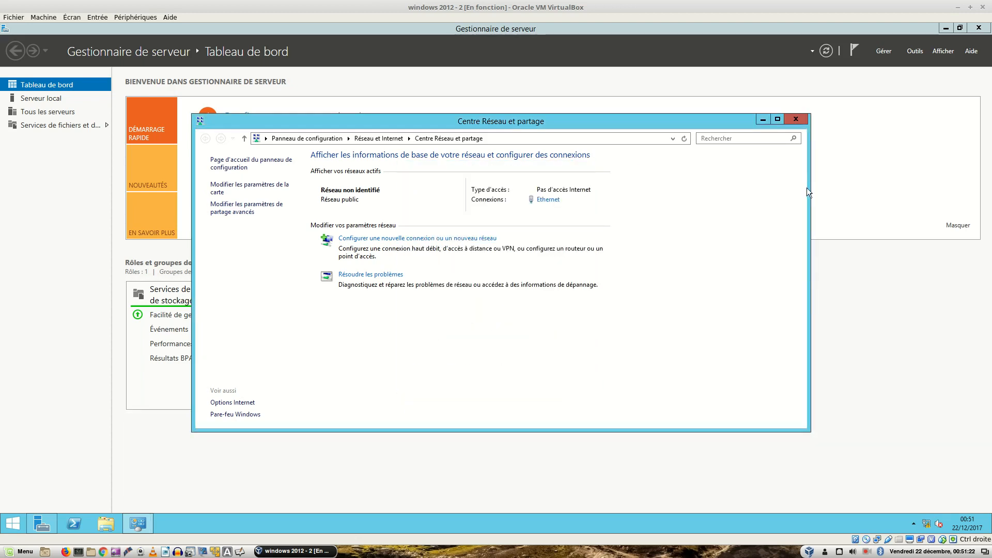
click(795, 119)
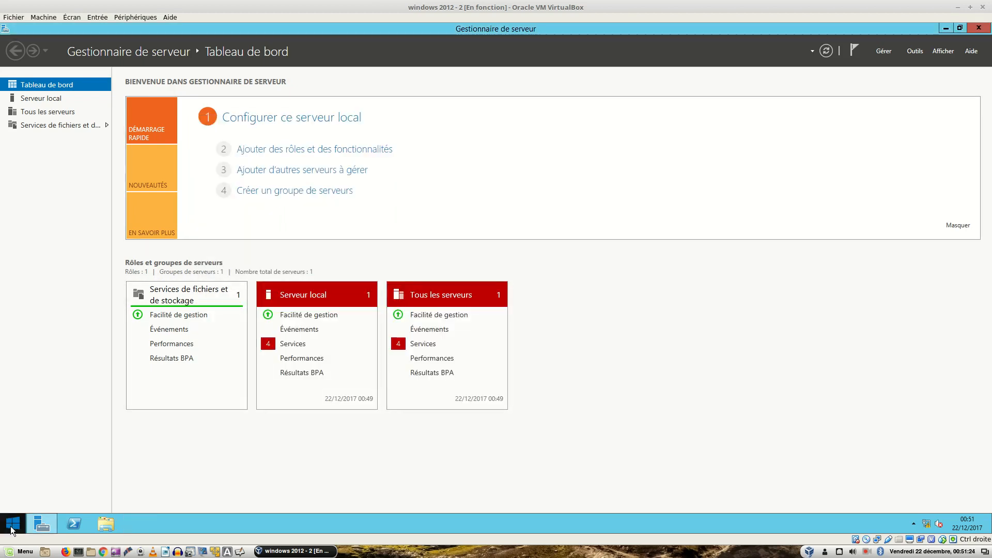
Step: In a Command Prompt, run ipconfig and ping racine.local, then exit
click(11, 526)
text(c)
key(Return)
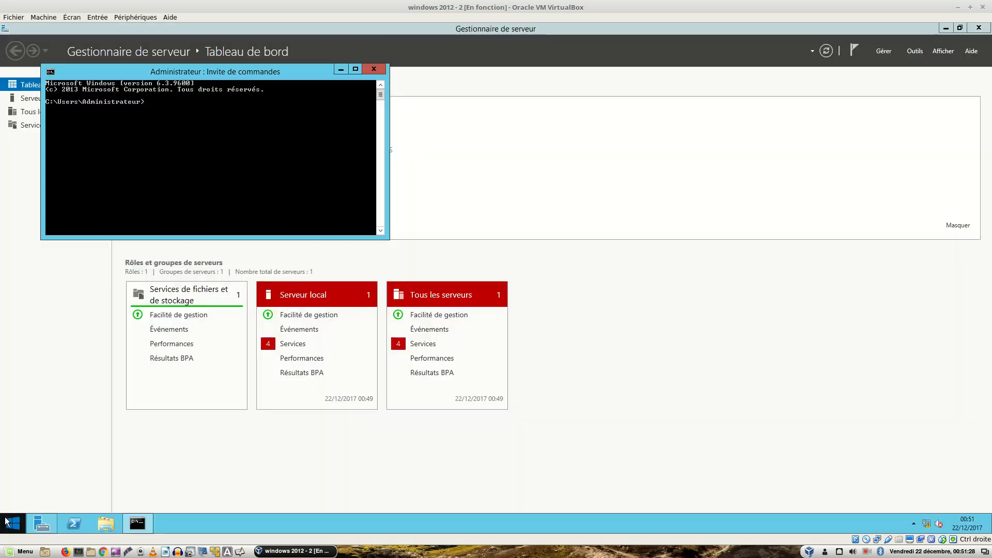
text(i)
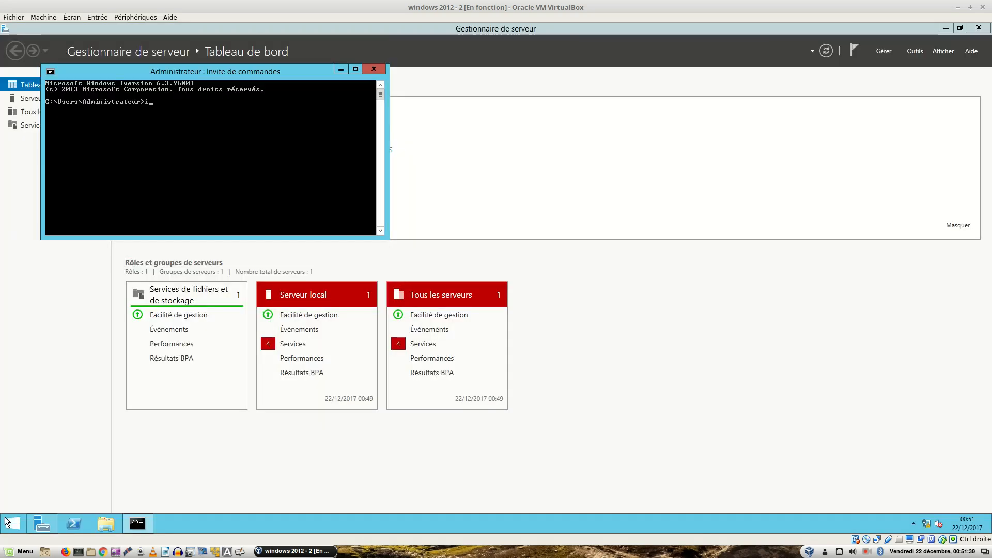
text(pconfig)
key(Return)
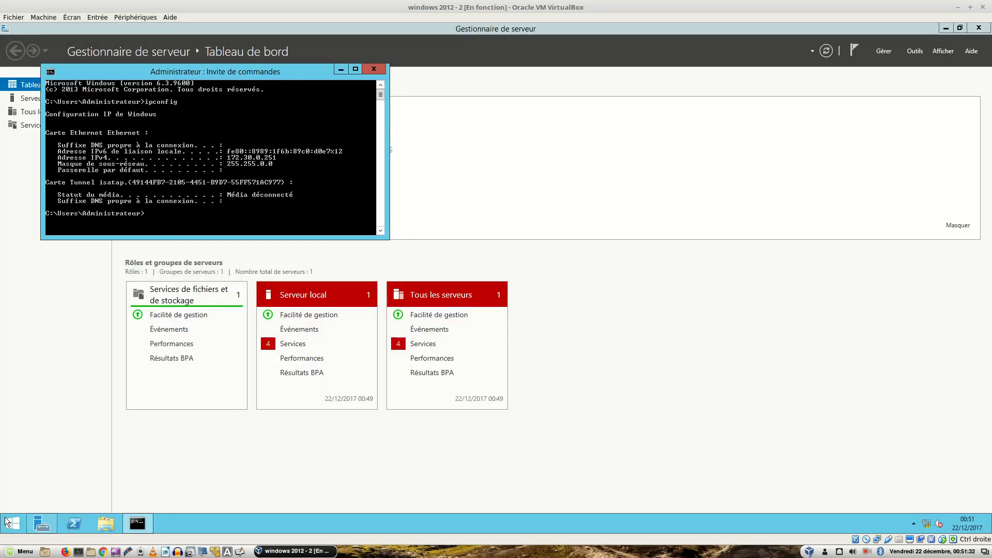
text(ping racine.local)
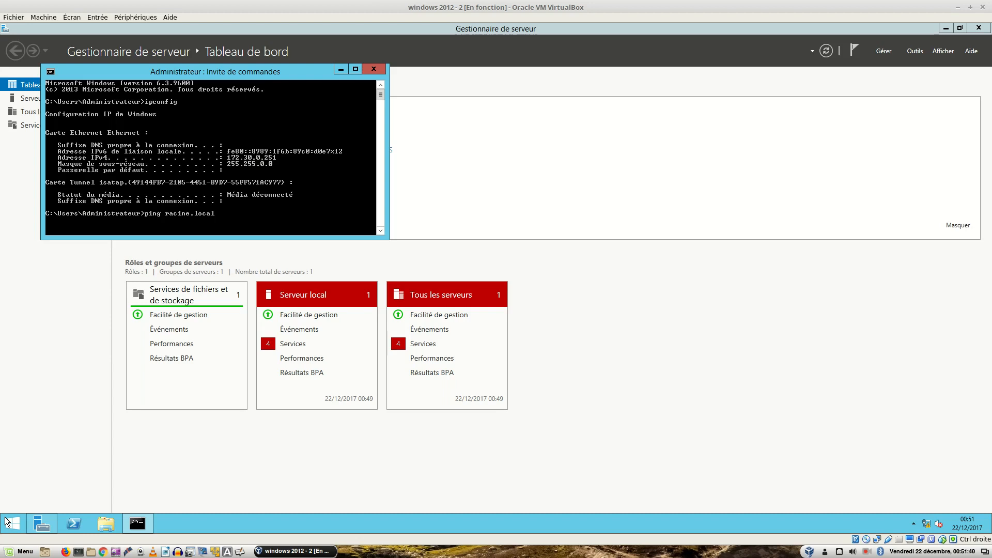
key(Return)
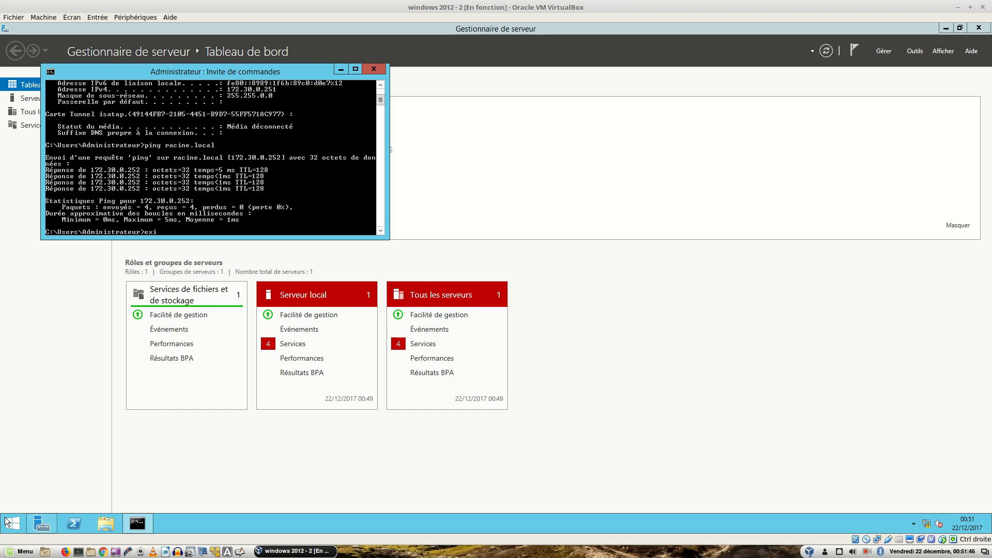
text(exit)
key(Return)
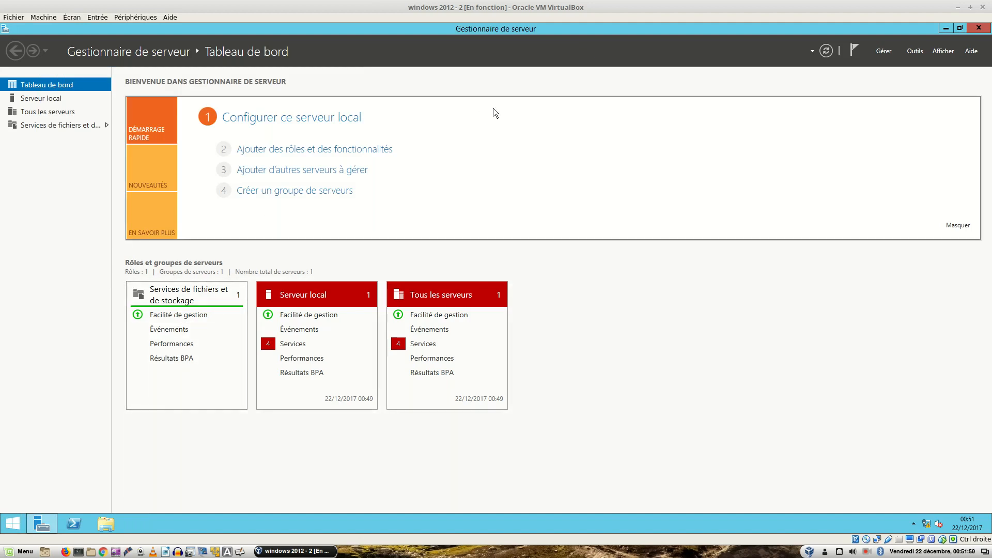
Step: Launch the Add Roles and Features wizard from the Gérer menu
click(914, 50)
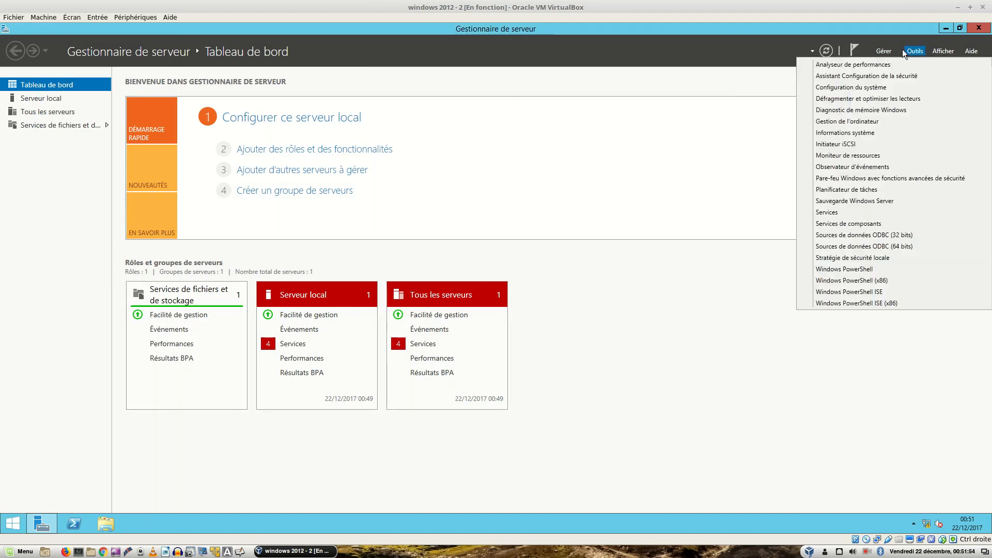
click(885, 51)
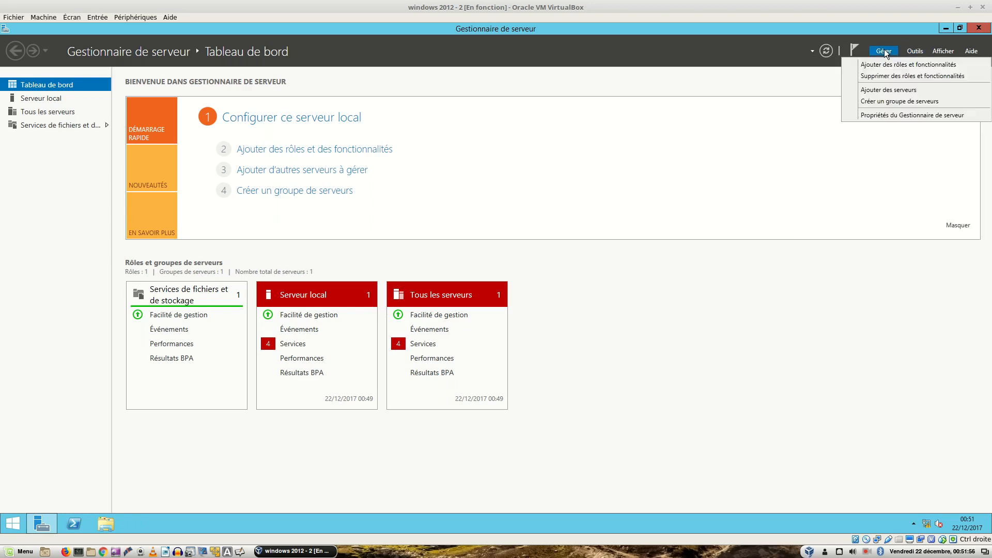
click(916, 52)
click(916, 51)
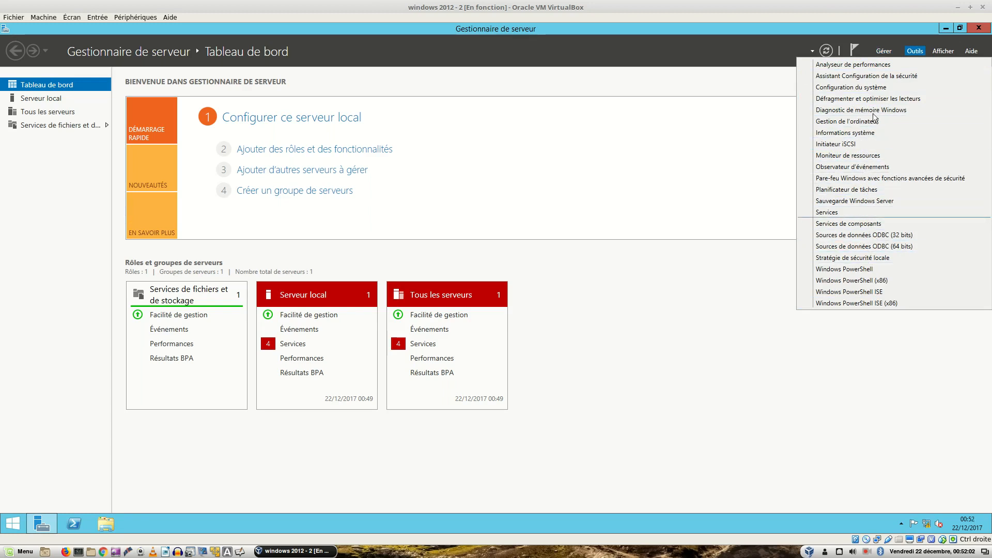
mouse_move(883, 51)
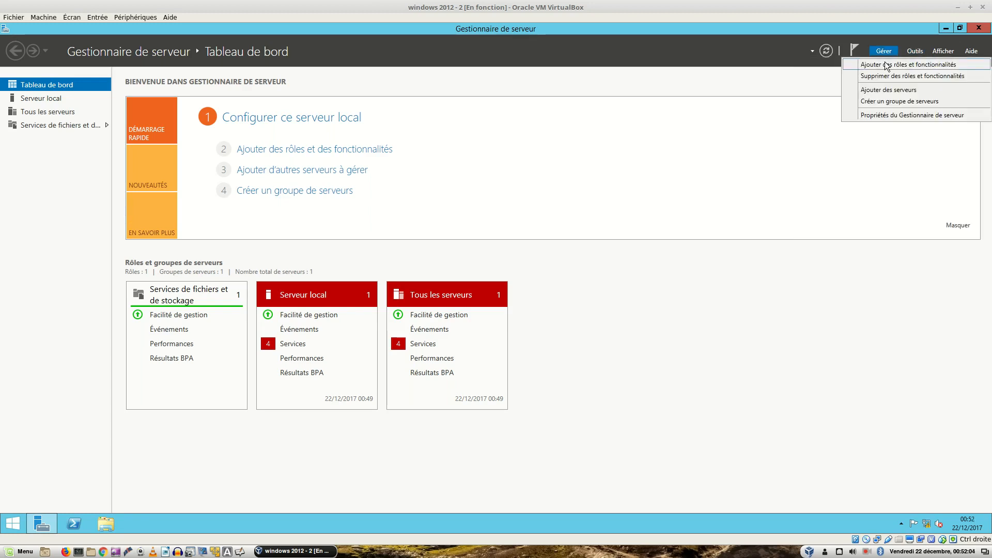
click(884, 64)
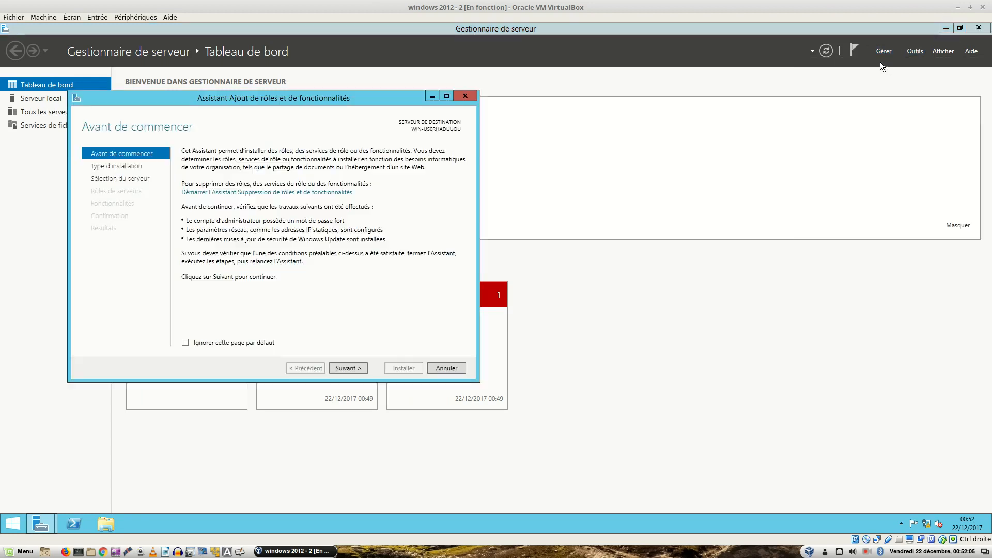
Step: Choose role-based installation, check Services AD DS with its required tools, and reach Confirmation
click(349, 367)
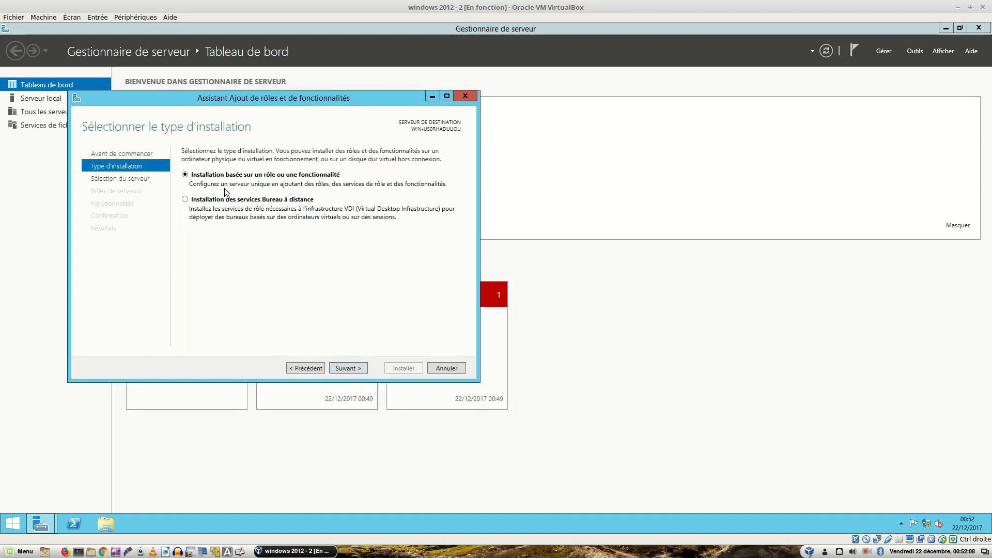
click(338, 368)
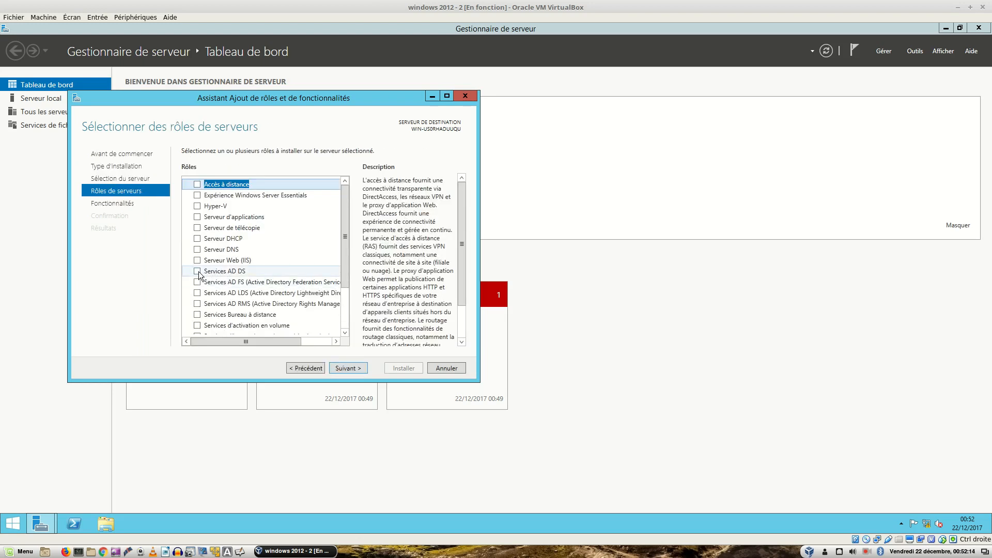
click(199, 271)
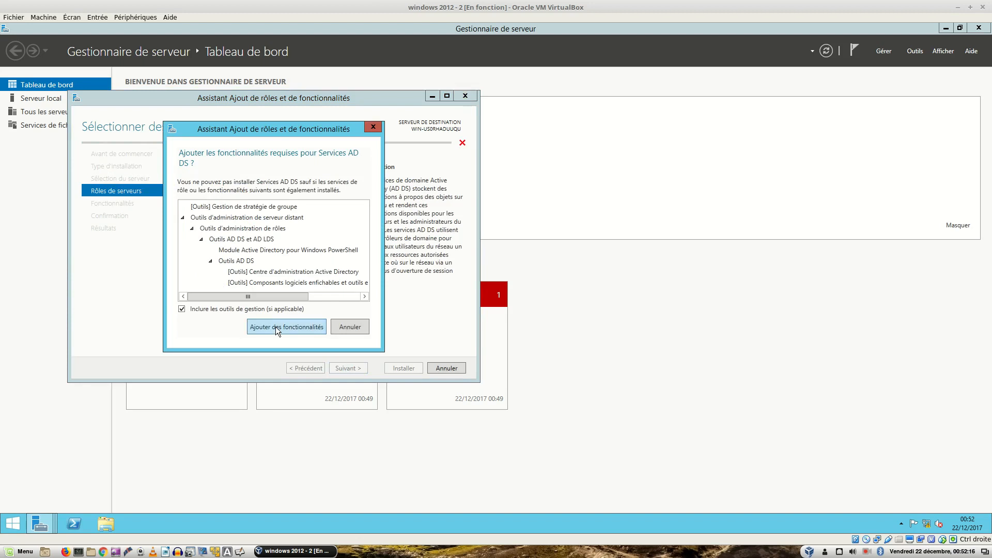
click(275, 327)
click(340, 370)
click(340, 370)
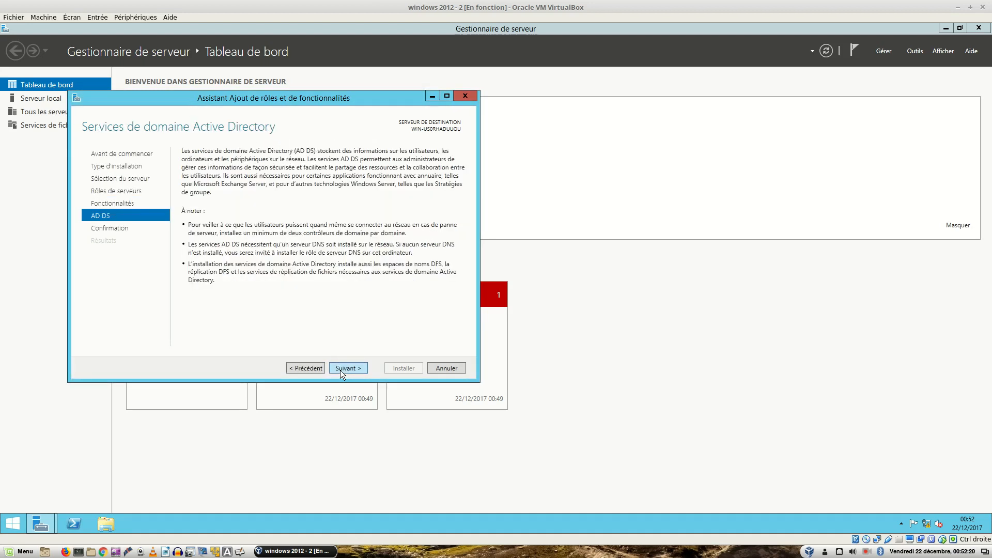
click(340, 370)
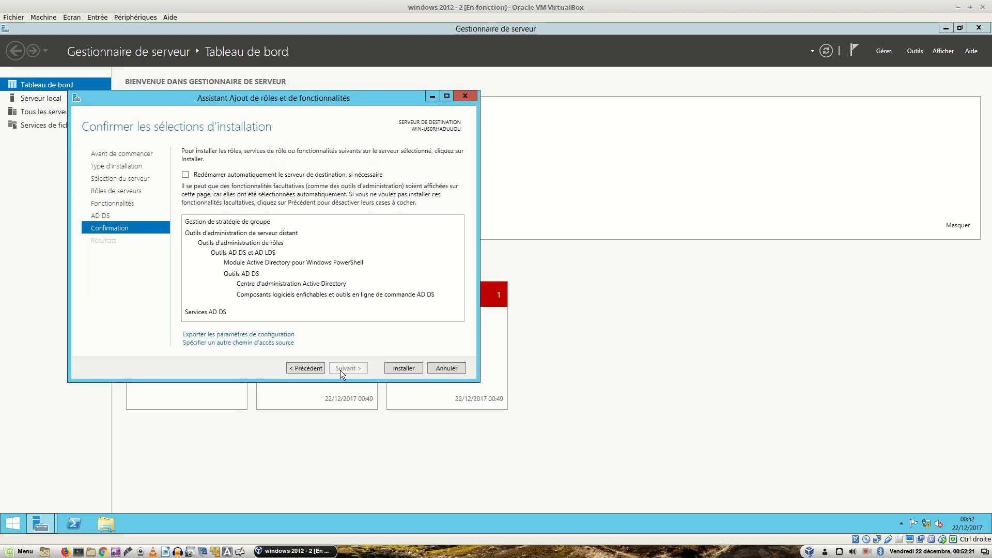
Step: Install Services AD DS together with Group Policy Management and AD DS tools
click(387, 367)
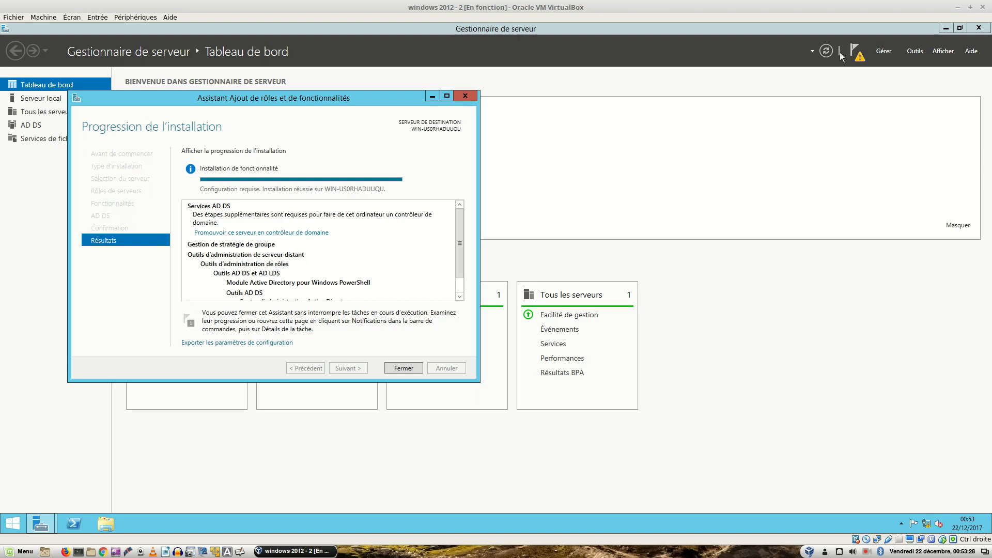
Step: Start the domain controller promotion from notifications, close the roles wizard, and enter racine.local
click(858, 56)
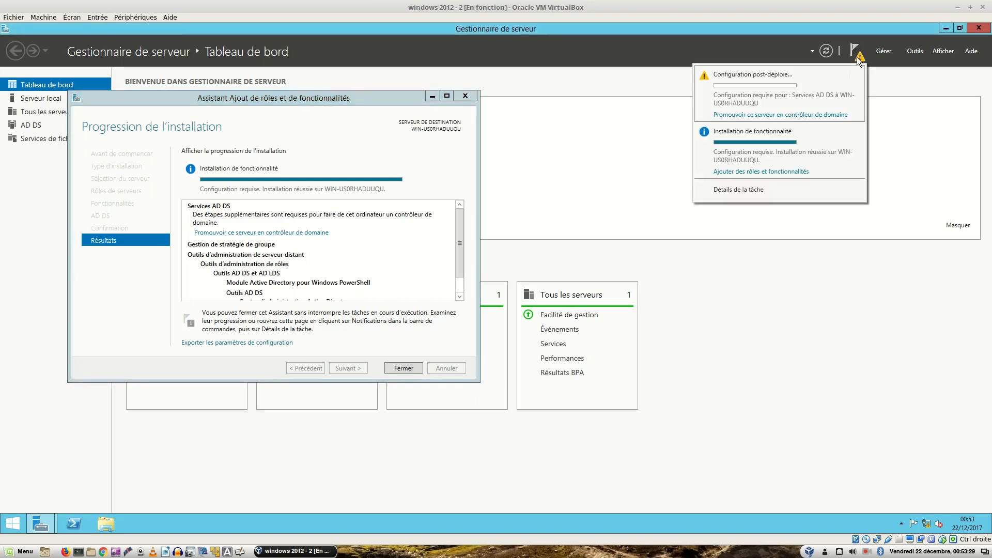
click(745, 115)
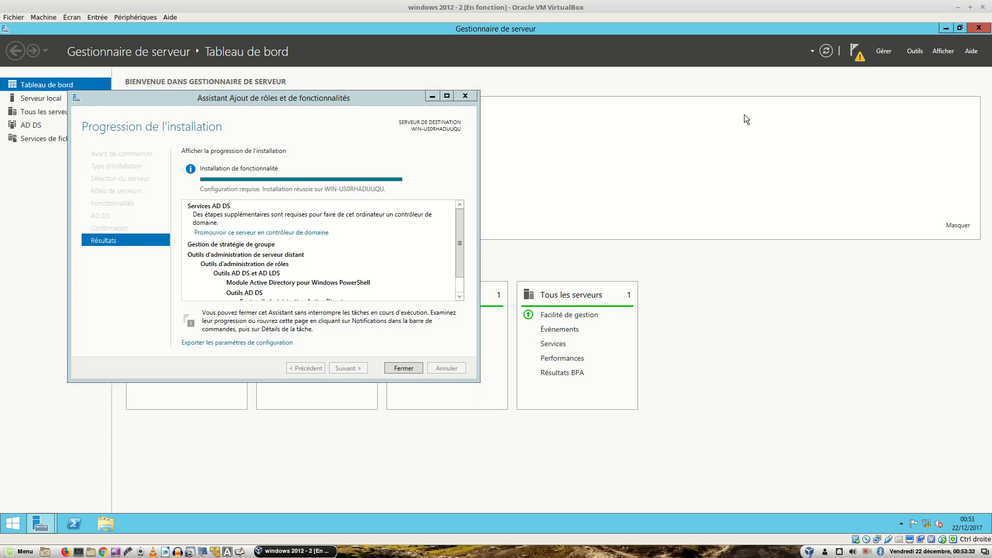
click(463, 97)
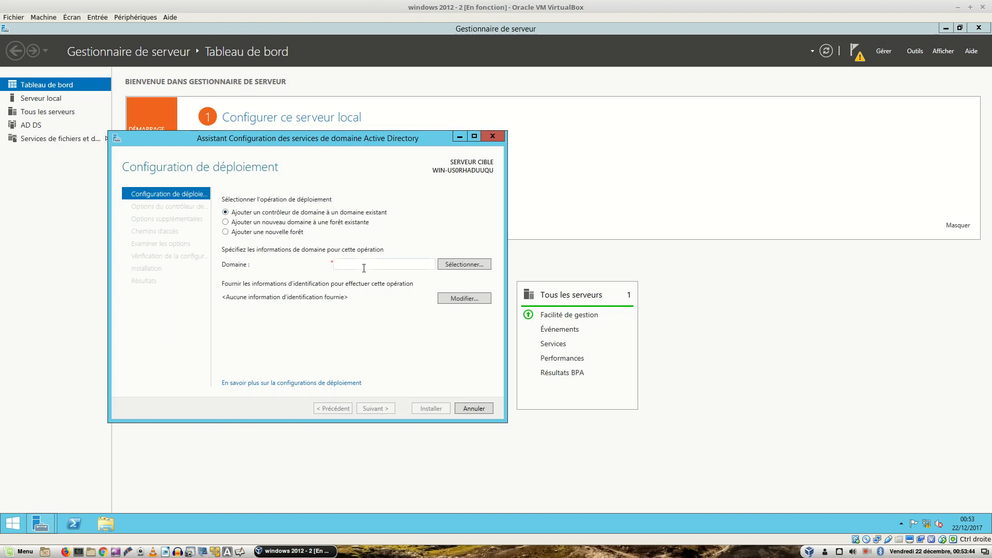
text(racine.local)
Step: Browse the forest using the administrateur account and its password, and select racine.local
click(442, 264)
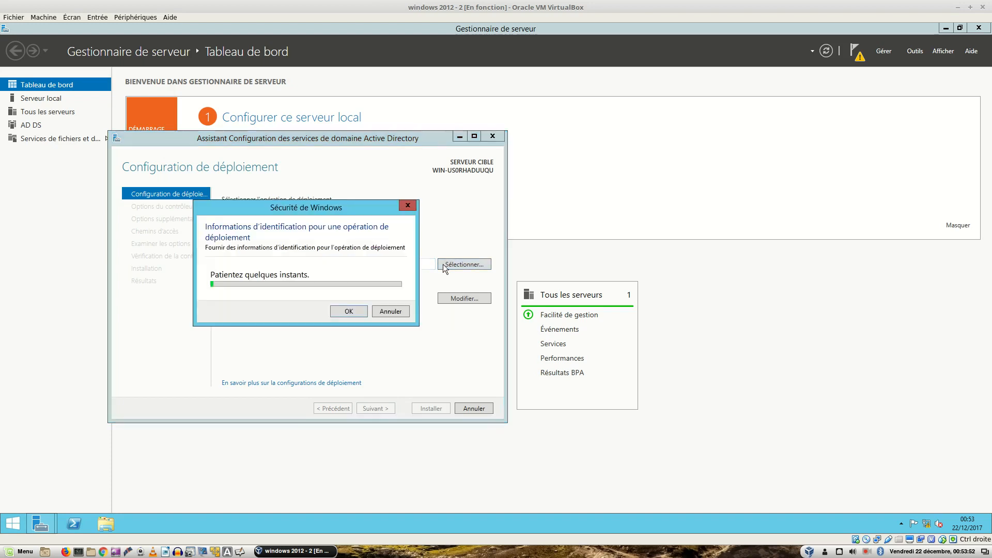
text(a)
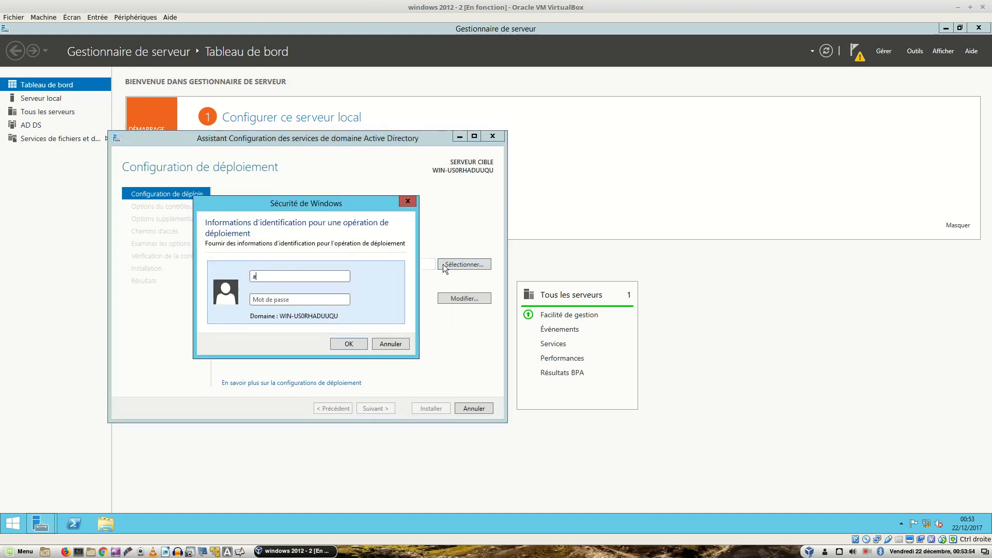
text(dministrateur)
key(Tab)
text(•••••••••)
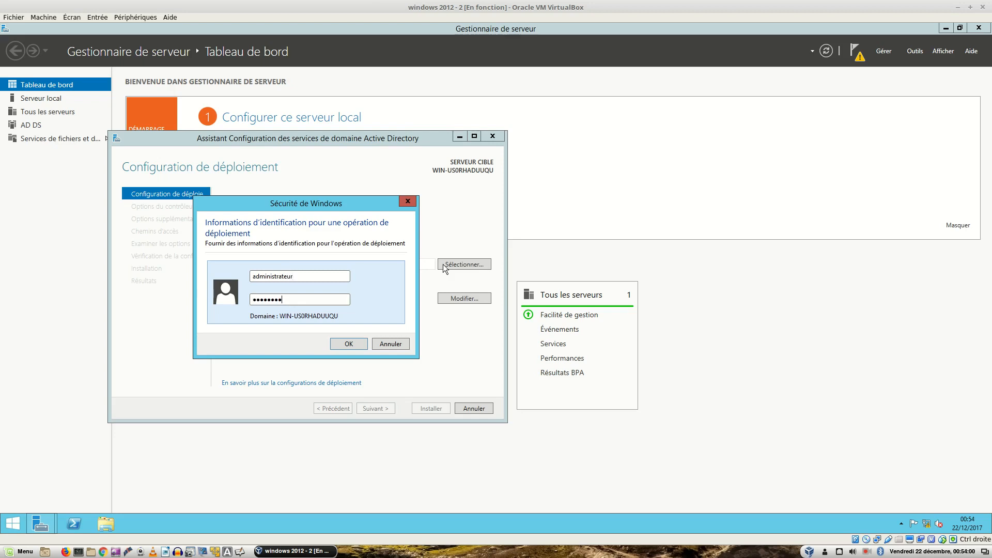
key(Return)
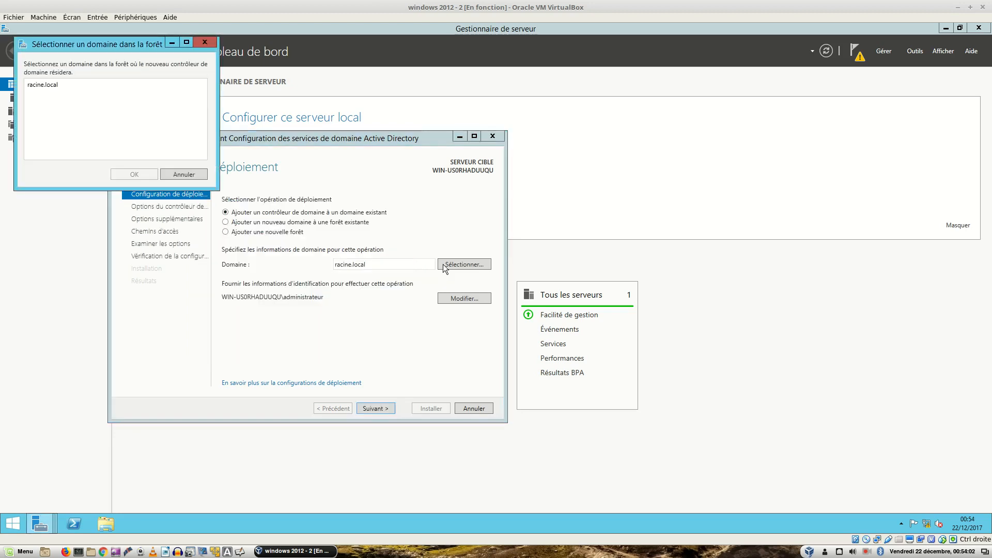
click(35, 86)
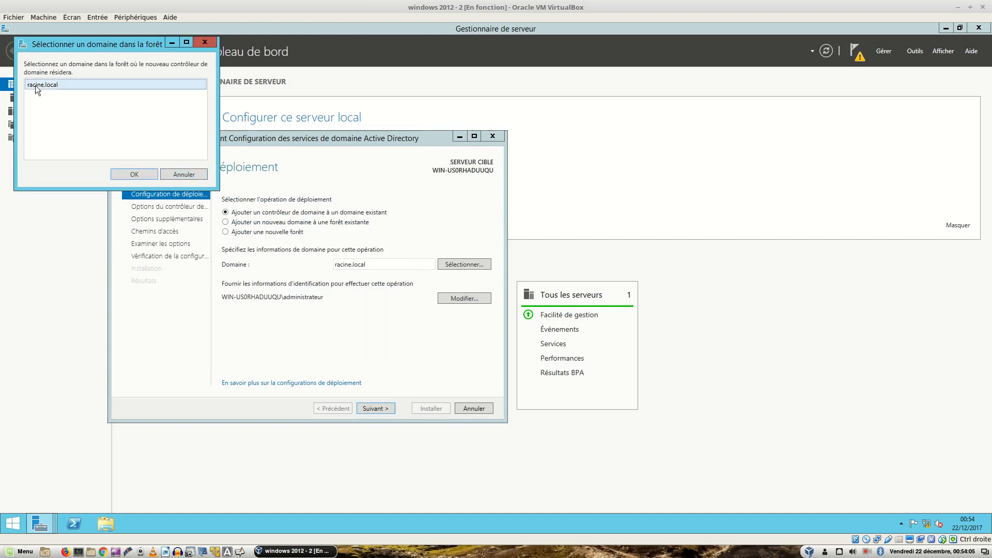
click(114, 174)
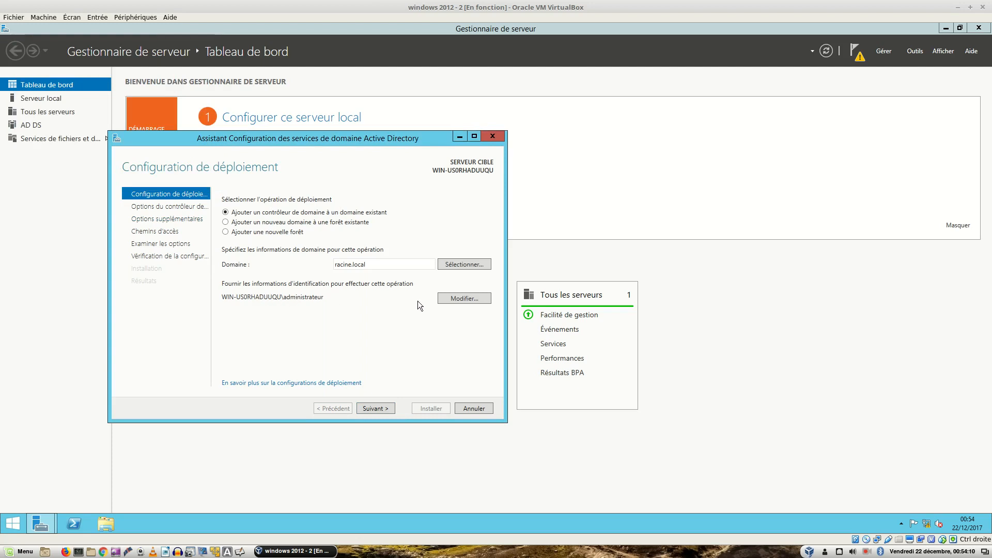
Step: Set the deployment credentials to user admin with its password
click(457, 301)
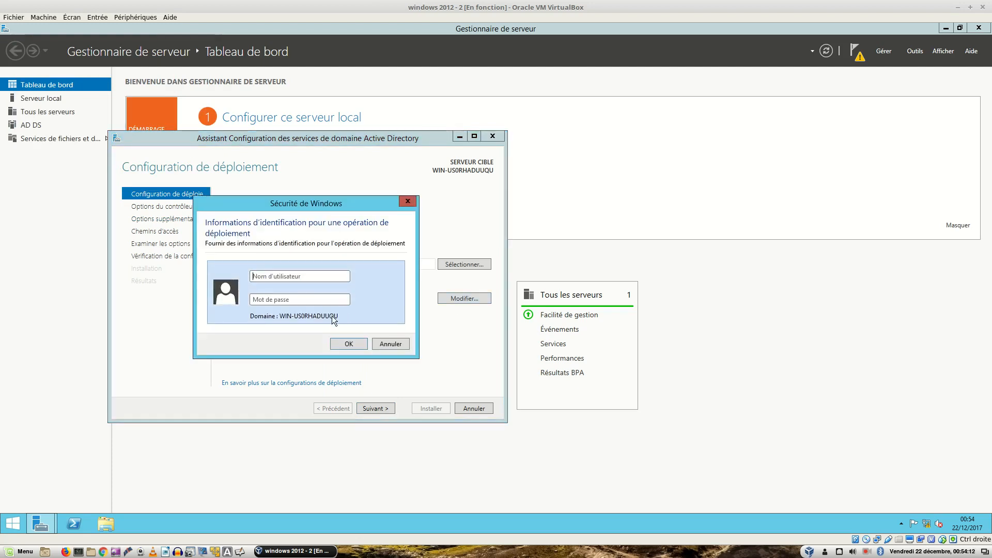
text(administrateur)
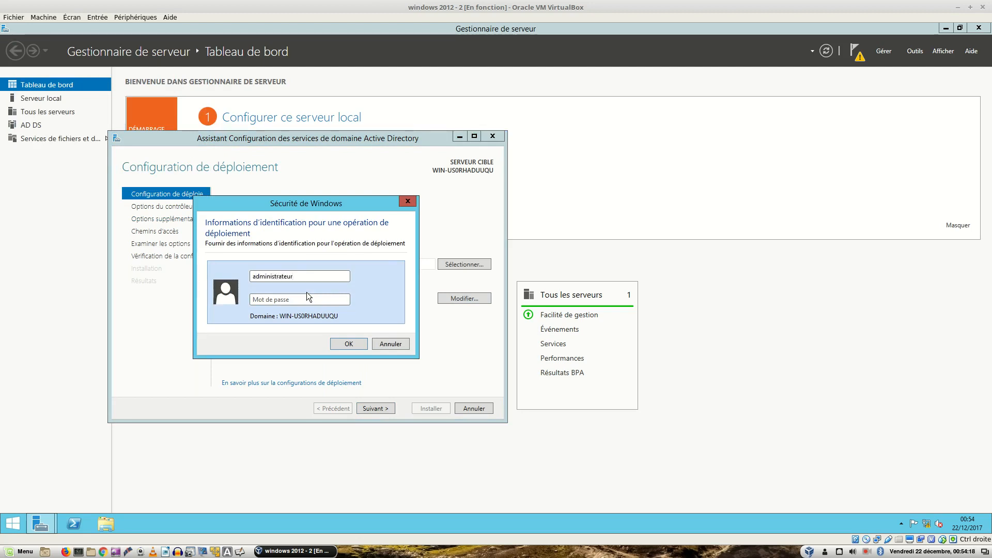
text(******)
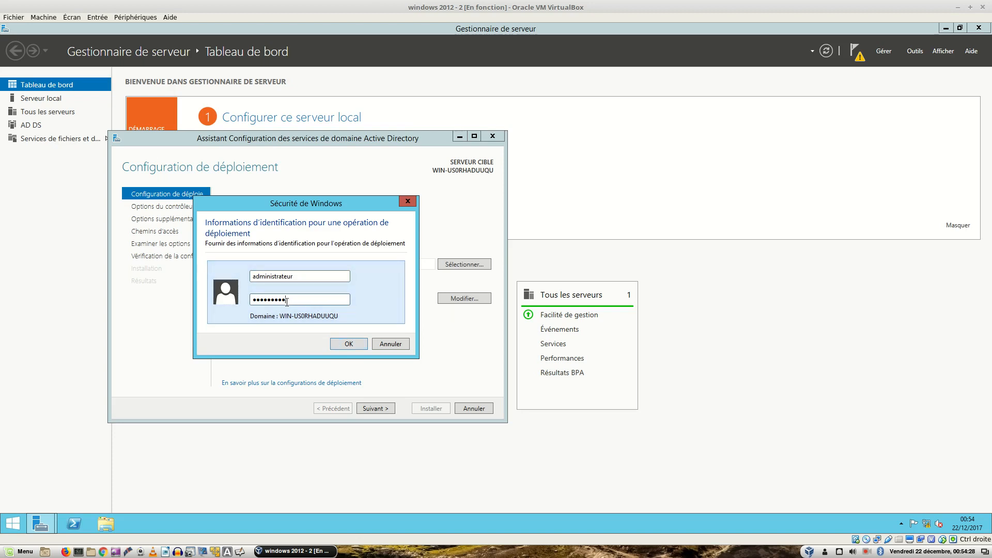
click(346, 343)
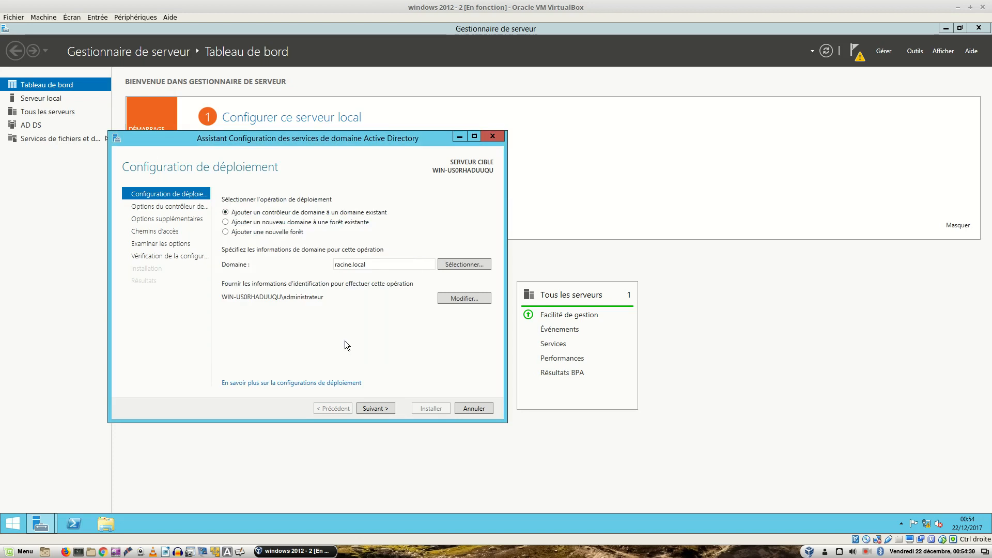
Step: After the validation error, re-enter the credentials as administrateur with its password and retry
click(377, 409)
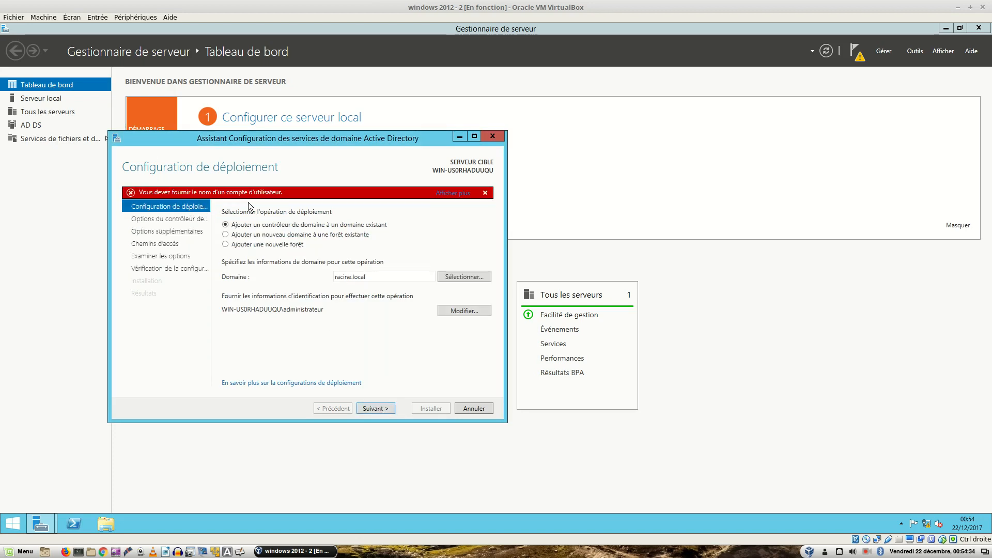
click(461, 312)
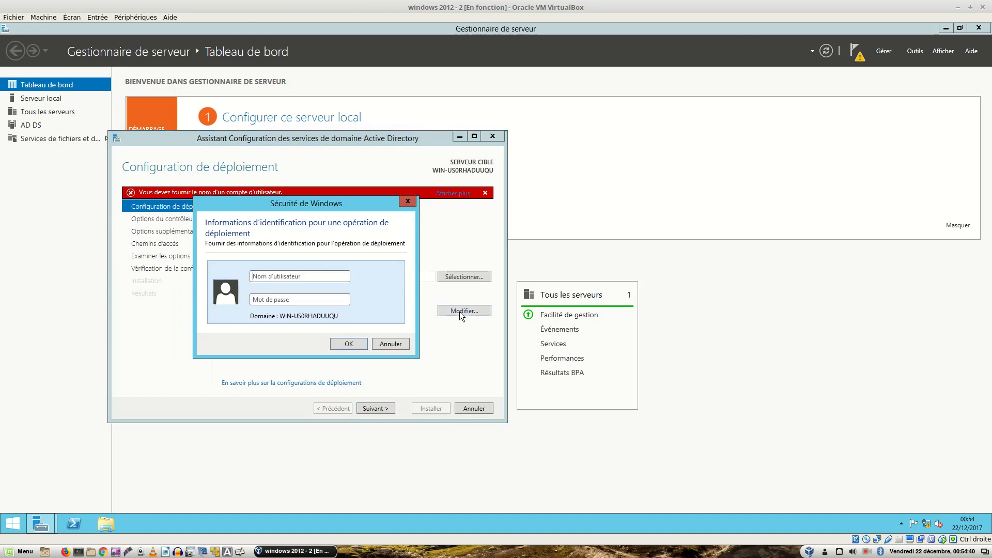
text(a)
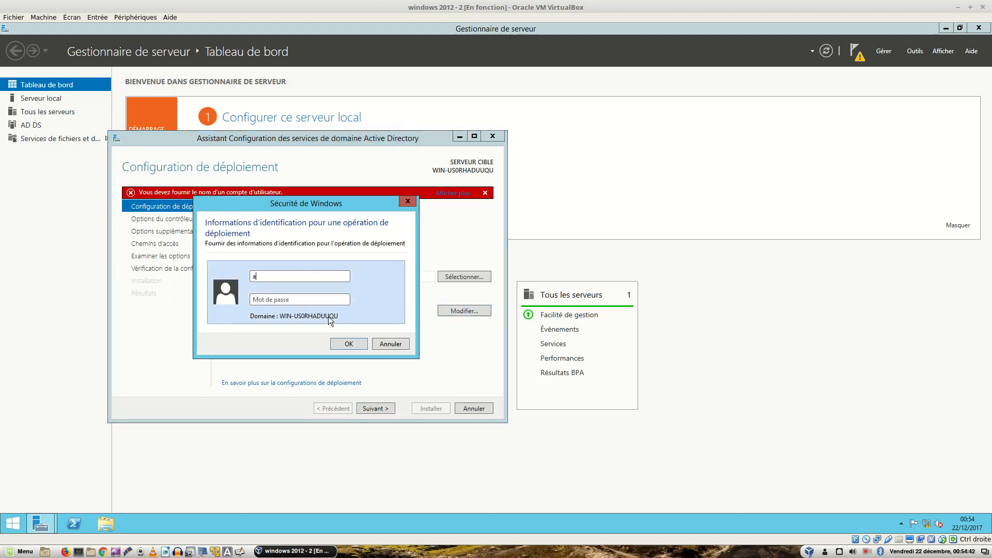
text(dministrateur)
key(Tab)
text(P@ssw0rd1)
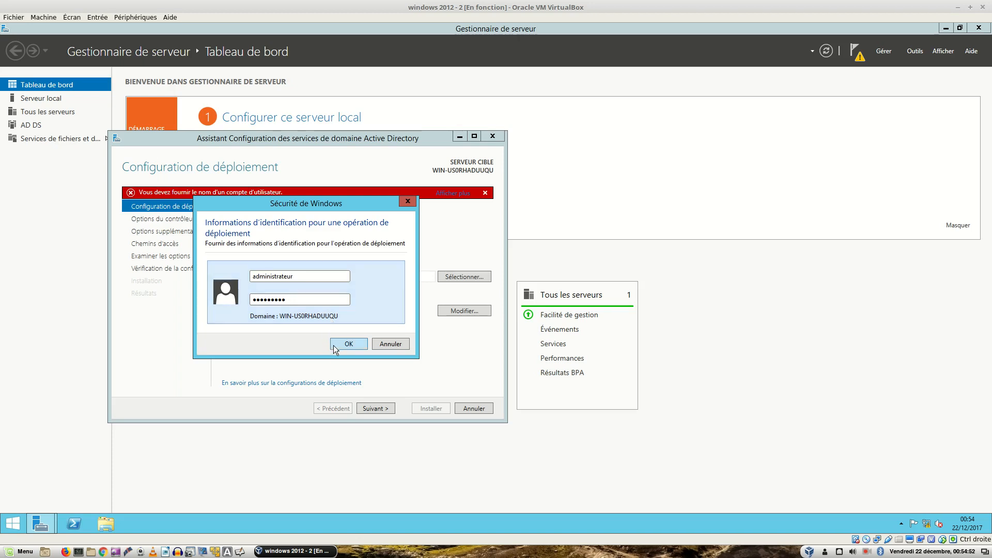
click(341, 345)
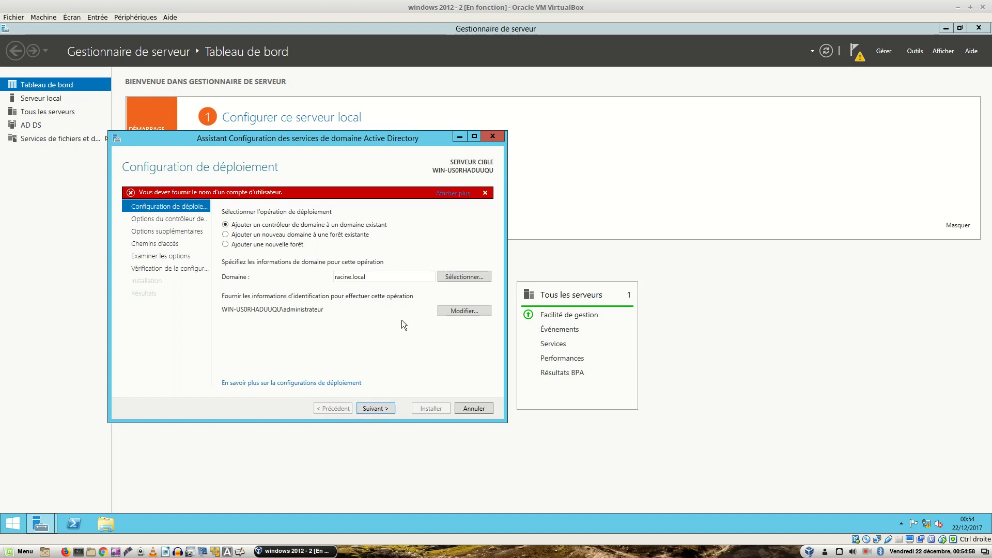
click(377, 406)
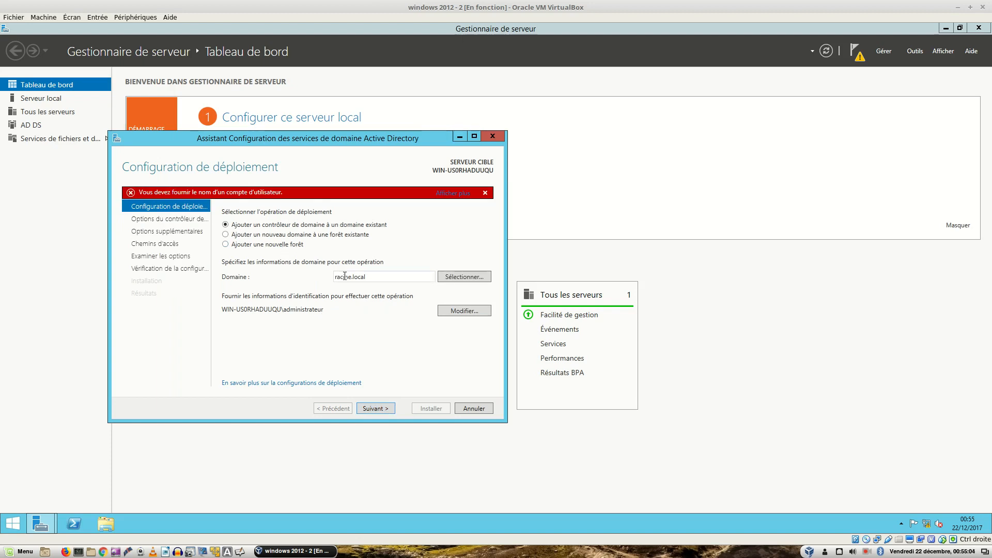
Step: Reselect racine.local, enter the domain administrator UPN and password, and advance to Domain Controller Options
click(447, 279)
click(51, 86)
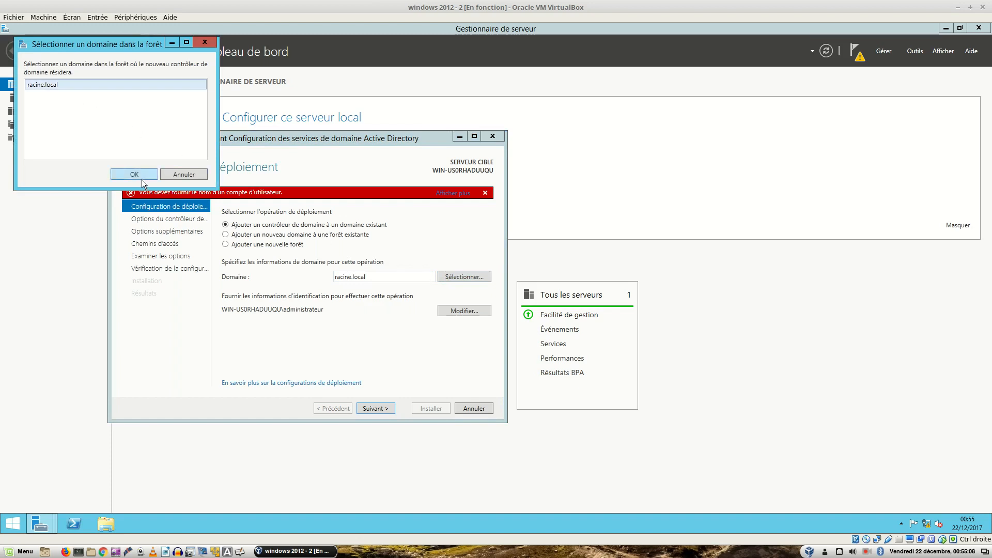
click(133, 173)
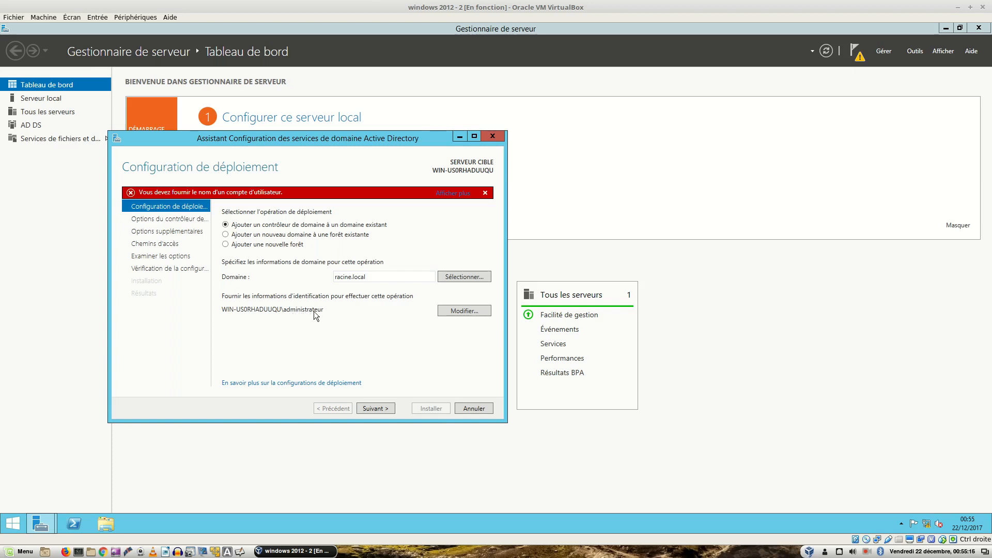
click(451, 312)
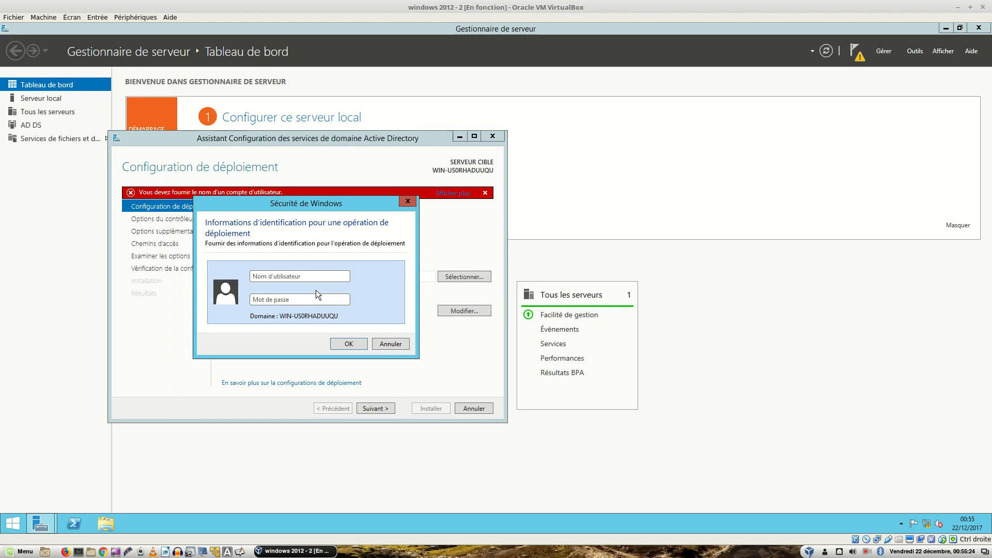
text(administrateur@racine.local)
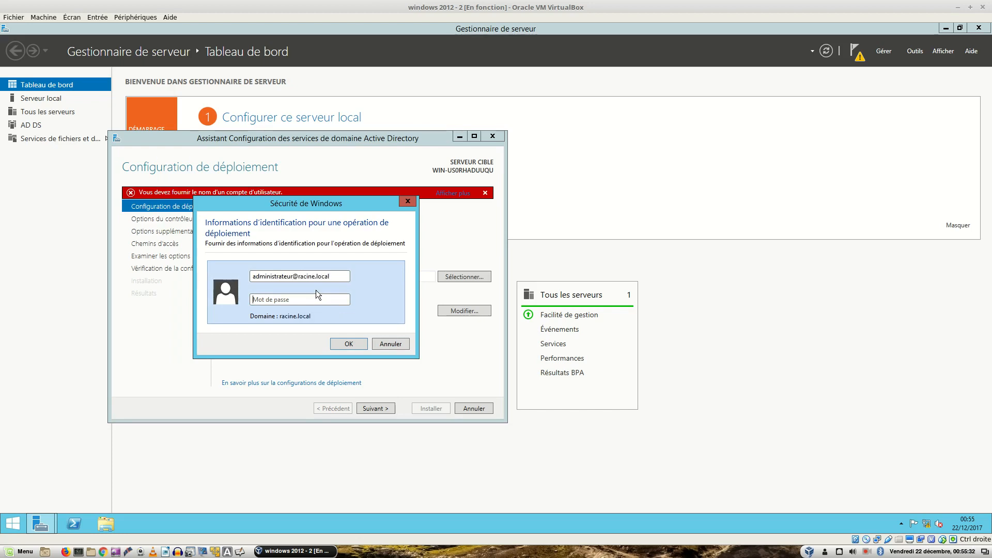
text(••••••••)
key(Return)
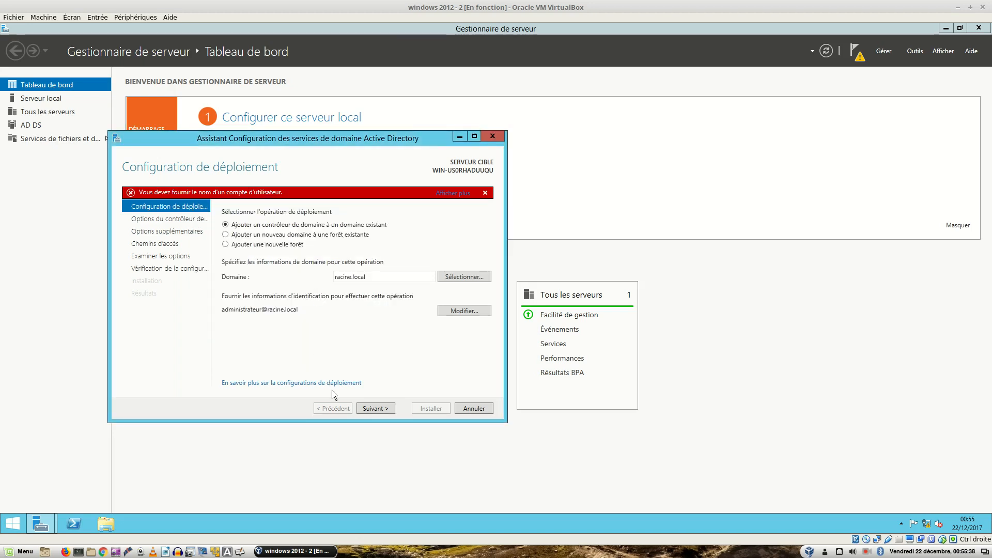
click(364, 408)
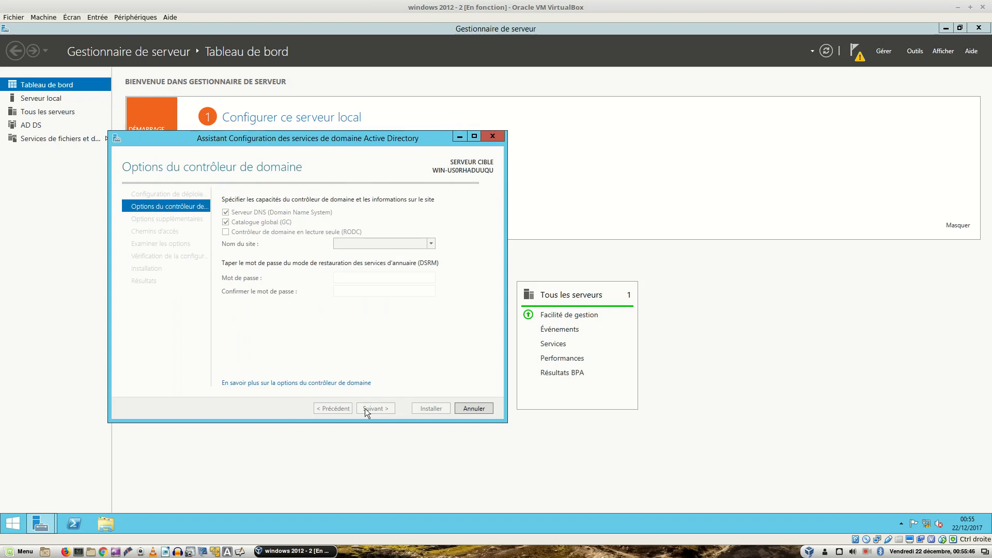
Step: Cancel the AD DS wizard and relaunch the promotion from the notifications flag
click(470, 407)
click(506, 309)
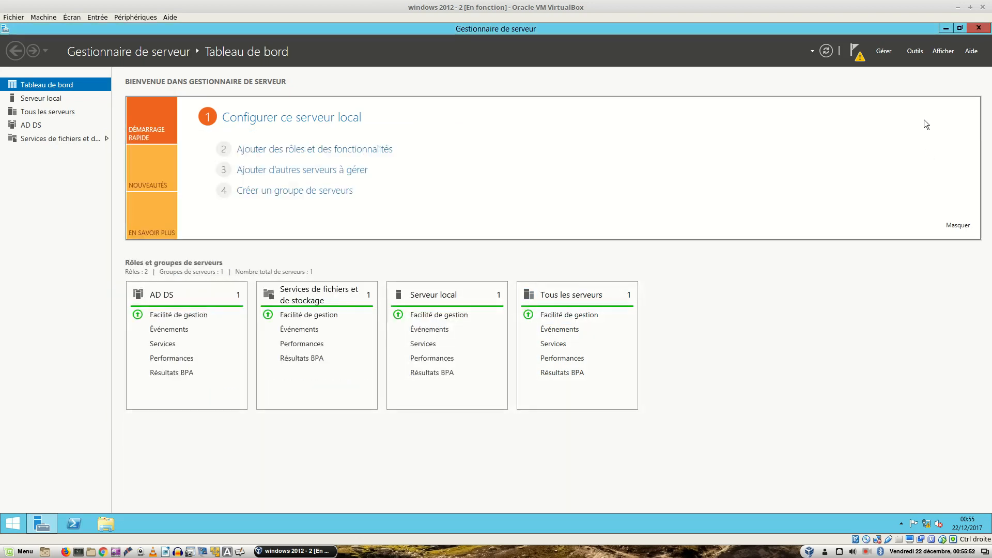
click(860, 58)
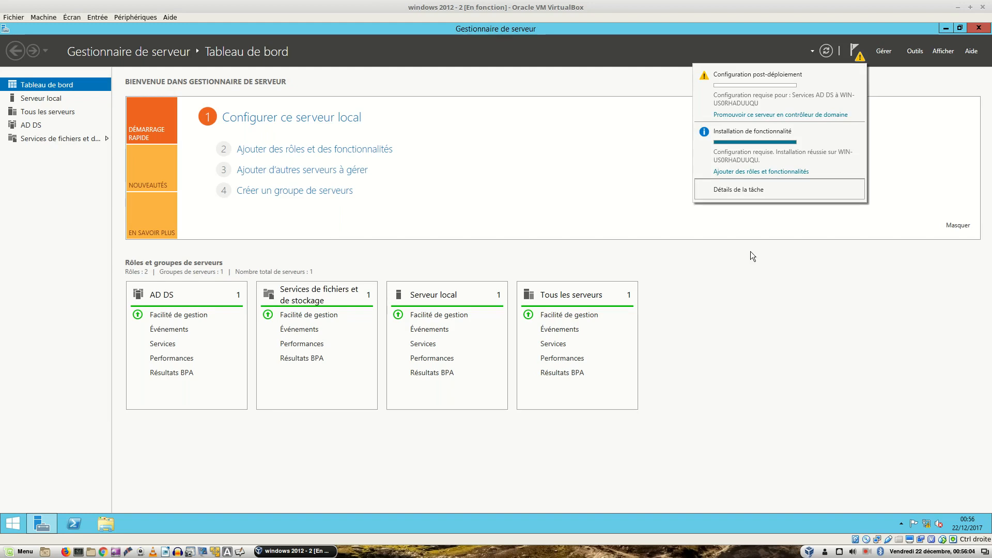
click(774, 114)
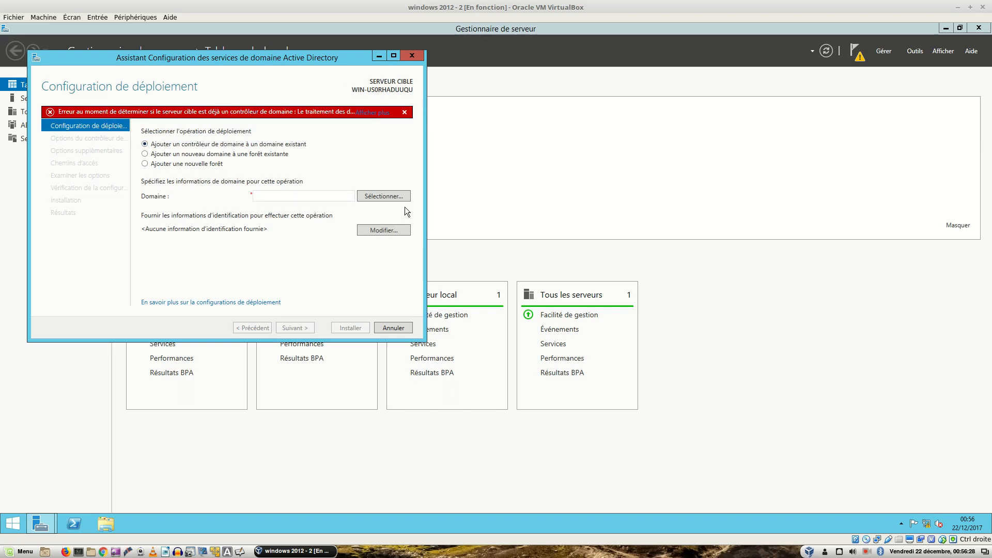
click(392, 199)
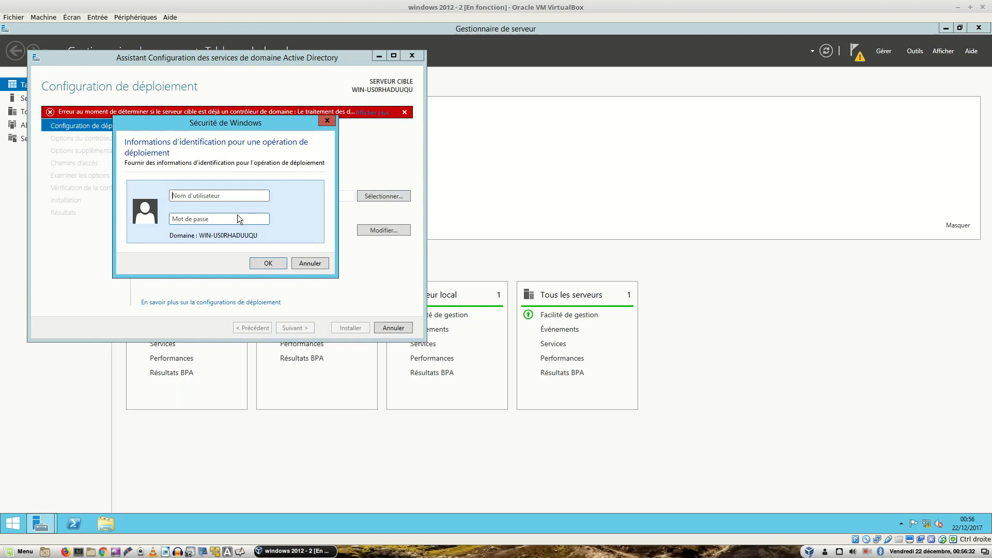
text(administrateur@racine)
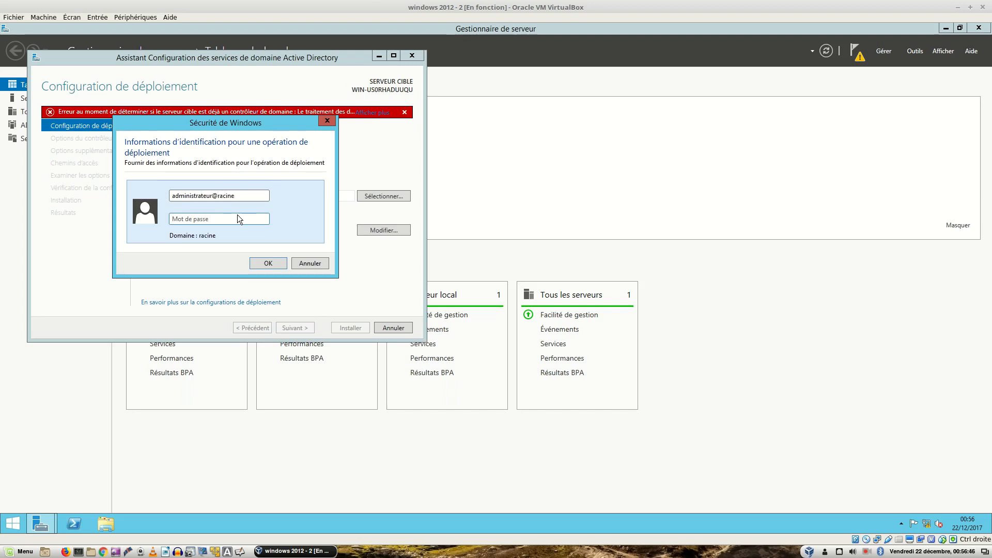
text(.local)
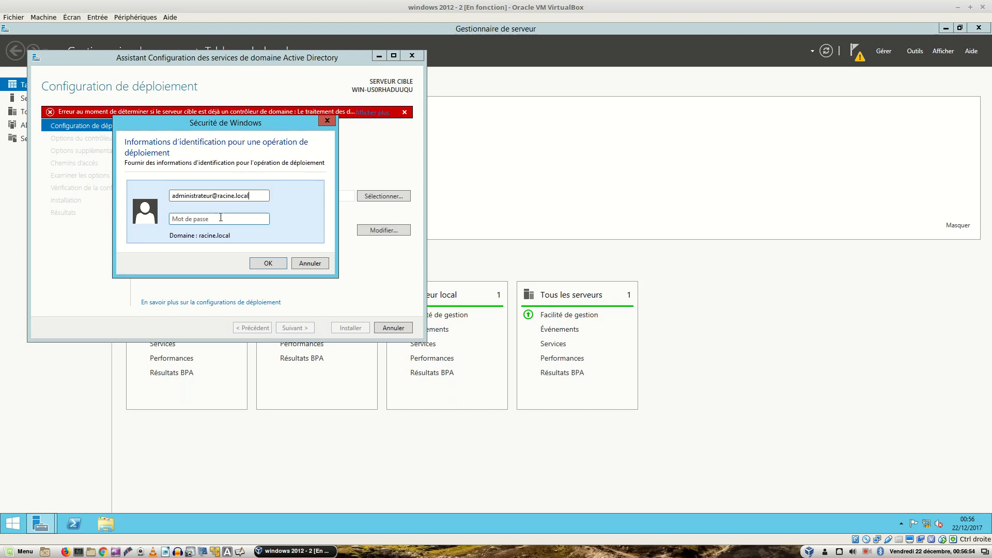
key(BackSpace)
key(BackSpace)
key(BackSpace)
key(BackSpace)
key(BackSpace)
key(BackSpace)
key(BackSpace)
key(BackSpace)
key(BackSpace)
key(BackSpace)
key(BackSpace)
key(BackSpace)
key(BackSpace)
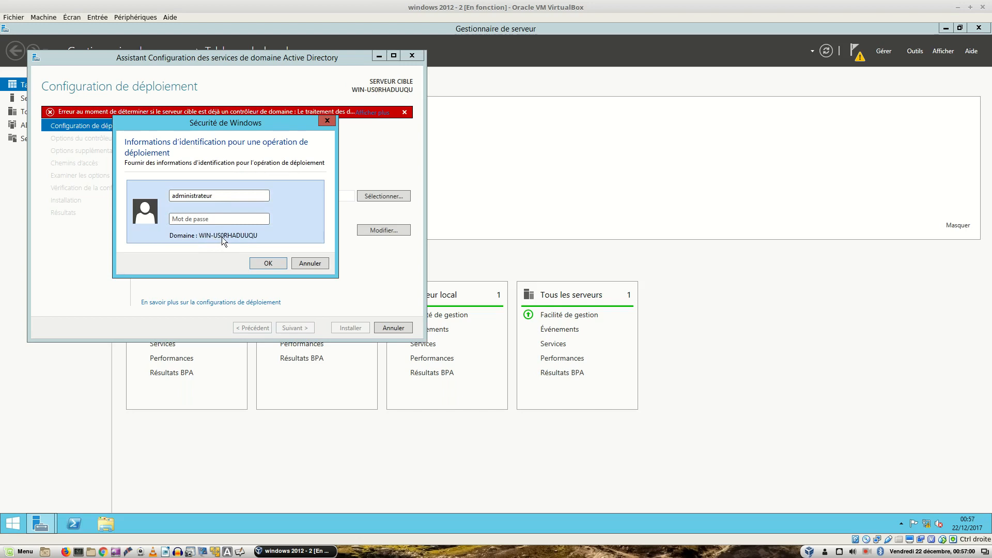
text(@racine.local)
key(Tab)
text(••••••)
key(Return)
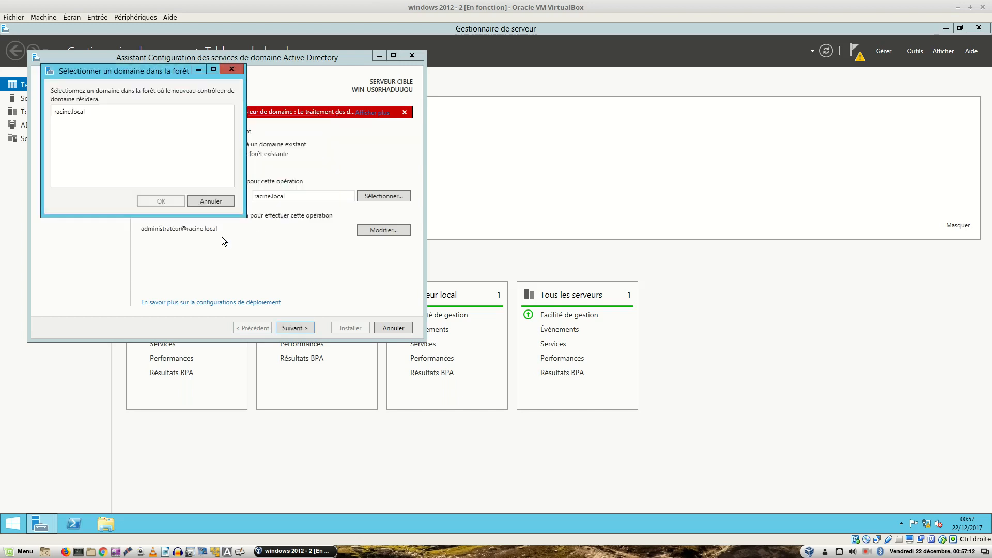
click(70, 113)
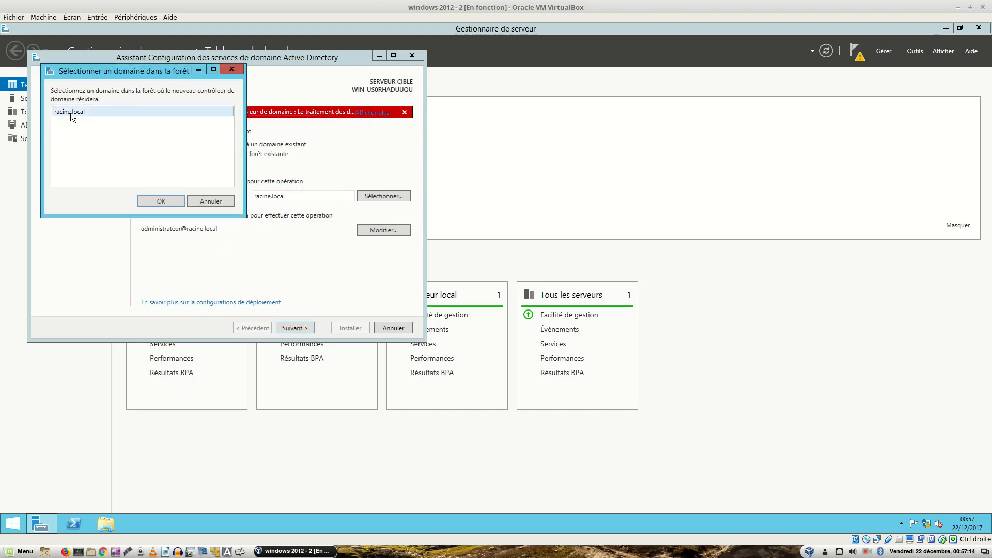
click(153, 201)
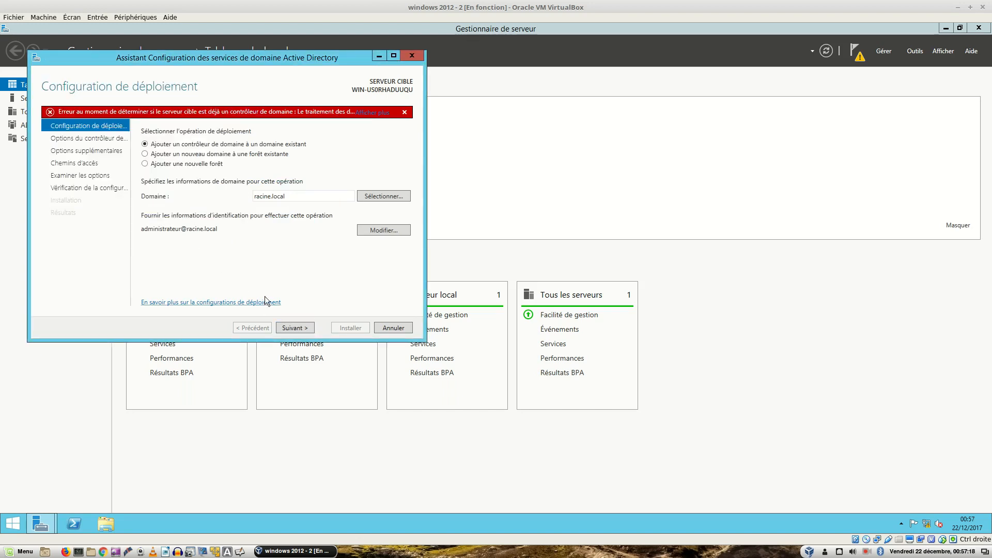
click(291, 326)
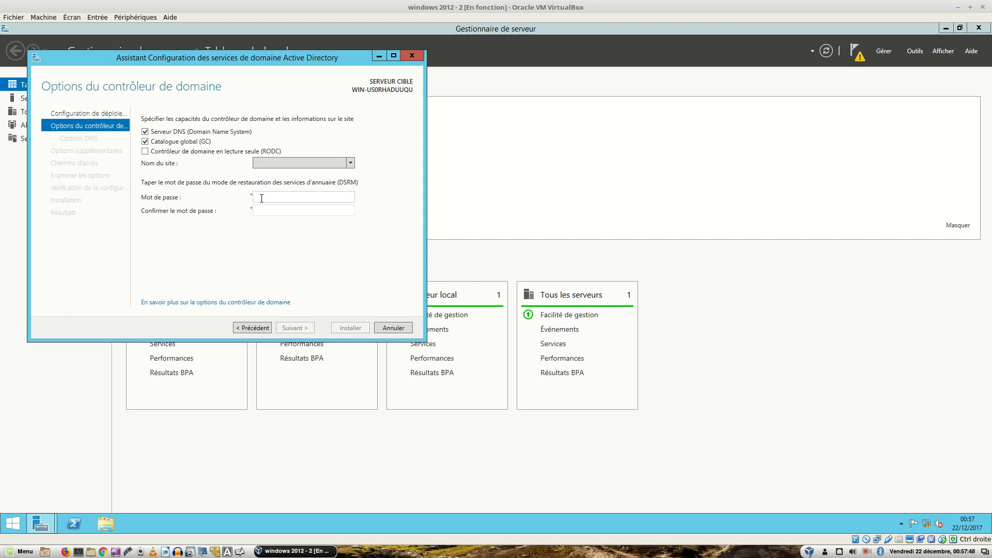
Step: Enter and confirm the DSRM password, keeping DNS and Global Catalog, and advance to DNS Options
text(•••••••••••••••••)
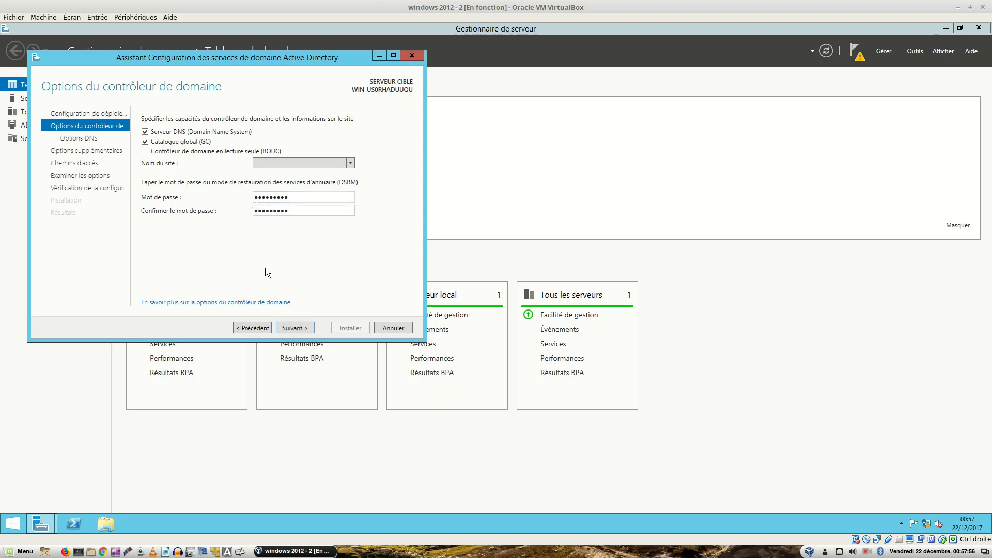
click(288, 328)
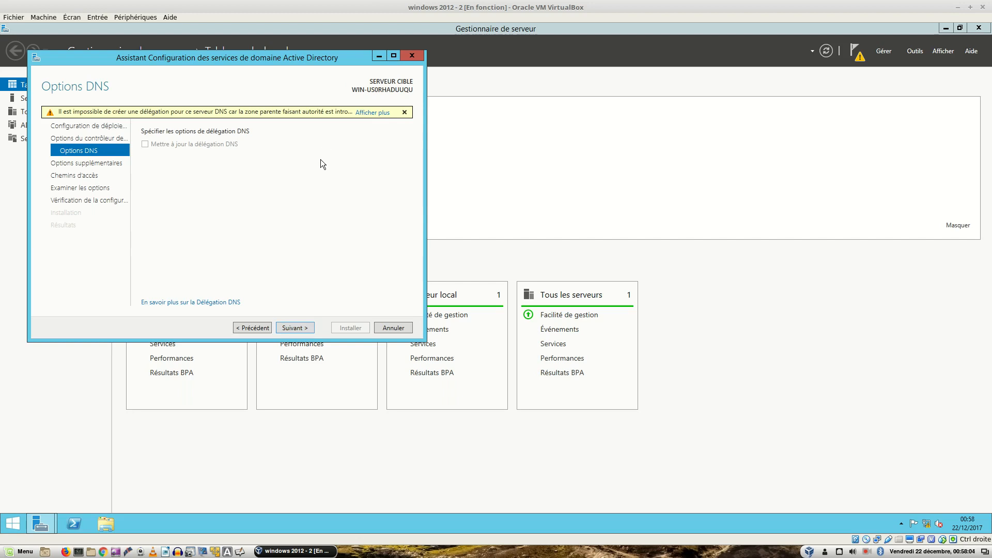
Step: Replicate from WIN-CQ0BC2Q81AB.racine.local and keep the default NTDS and SYSVOL paths
click(297, 328)
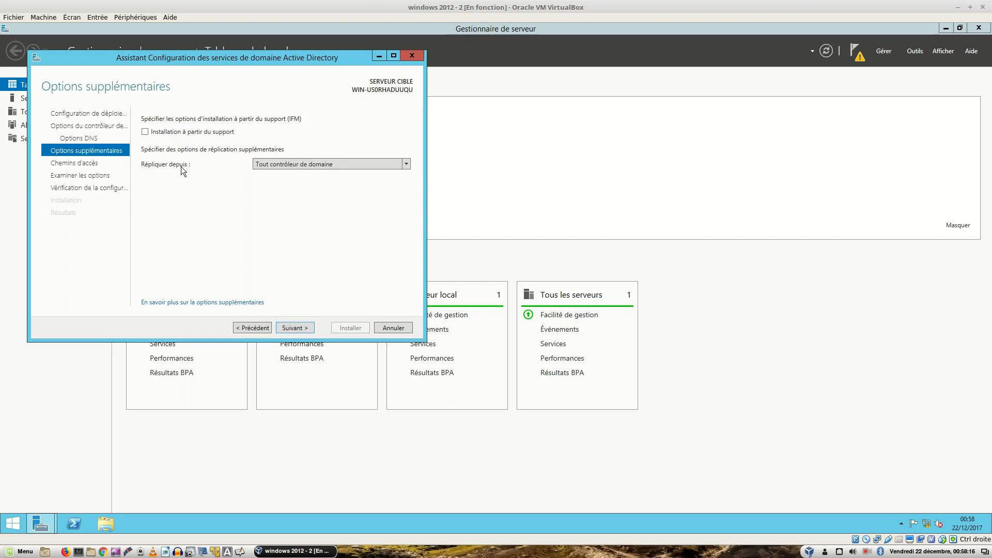
click(367, 163)
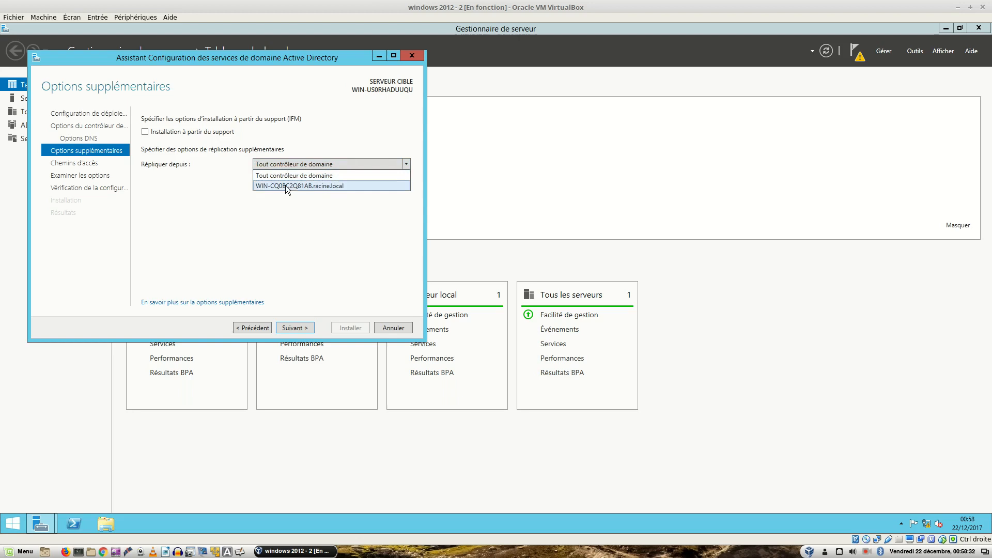
click(286, 186)
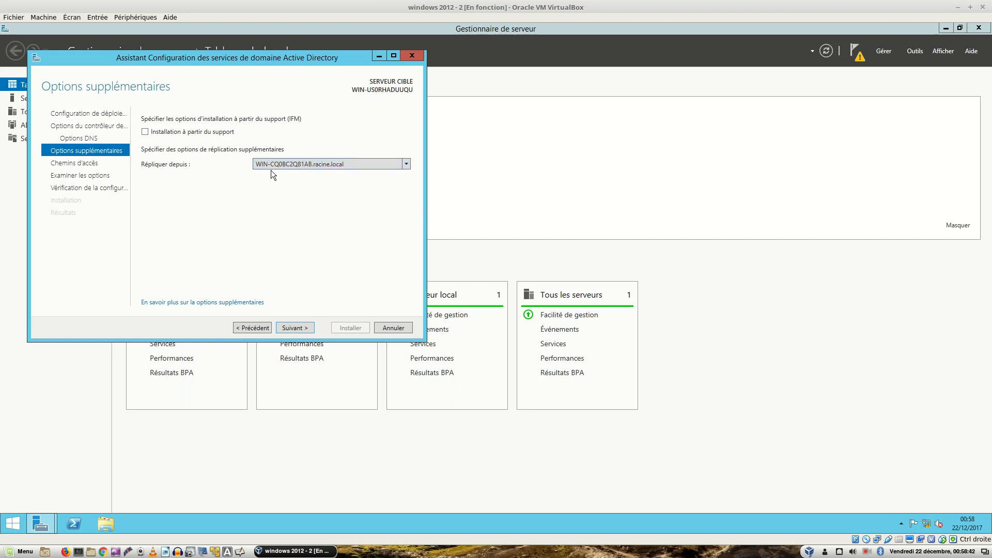
click(288, 162)
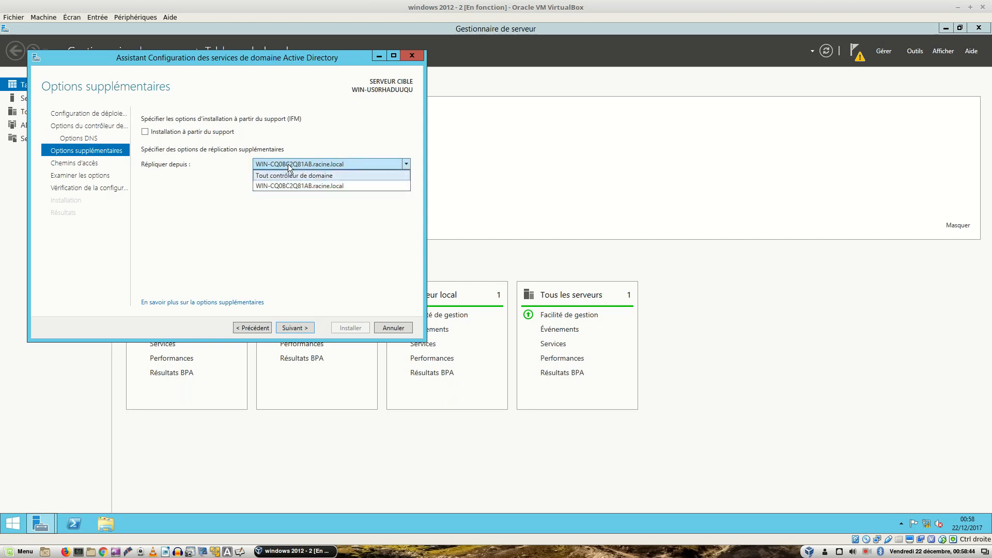
click(288, 174)
click(309, 328)
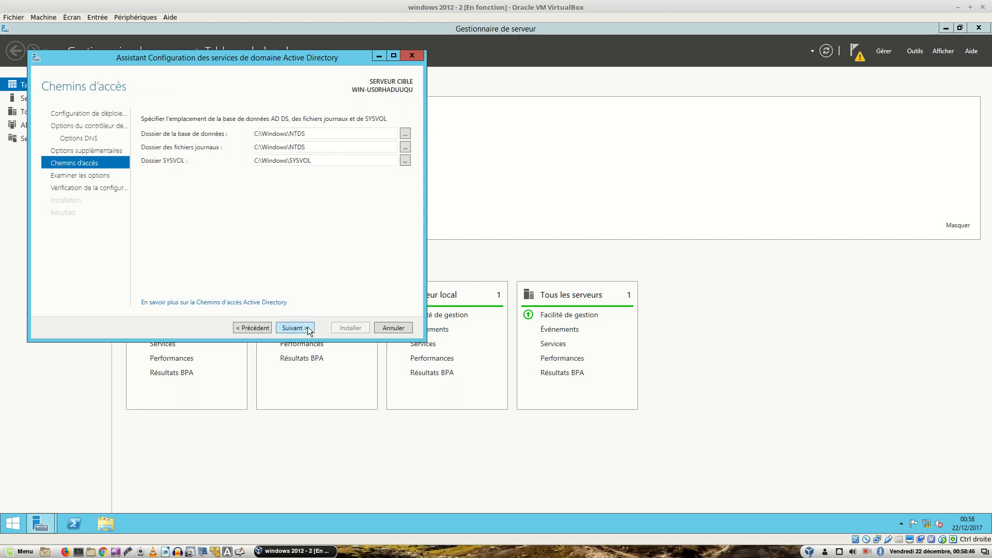
click(308, 328)
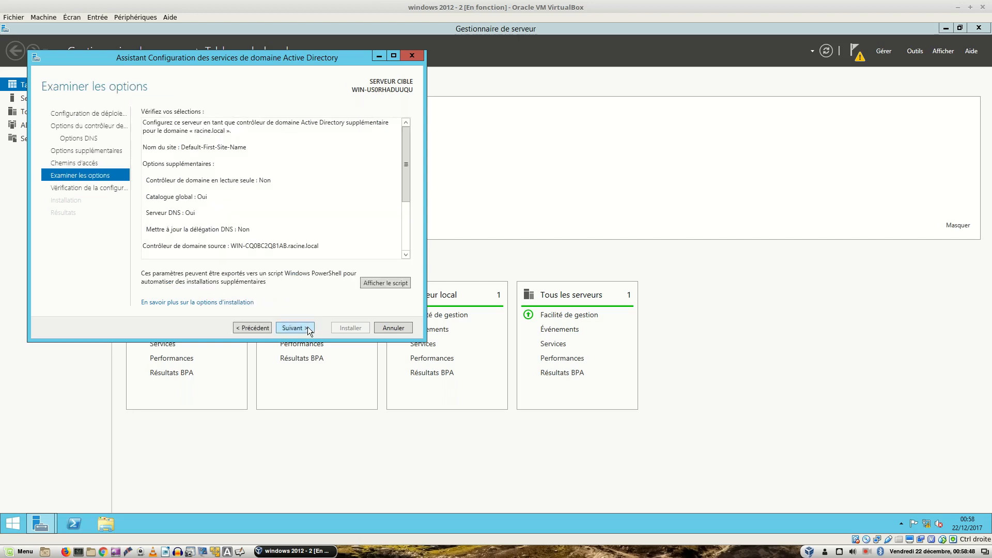
Step: Pass the prerequisite check and install the server as an additional racine.local domain controller
click(308, 326)
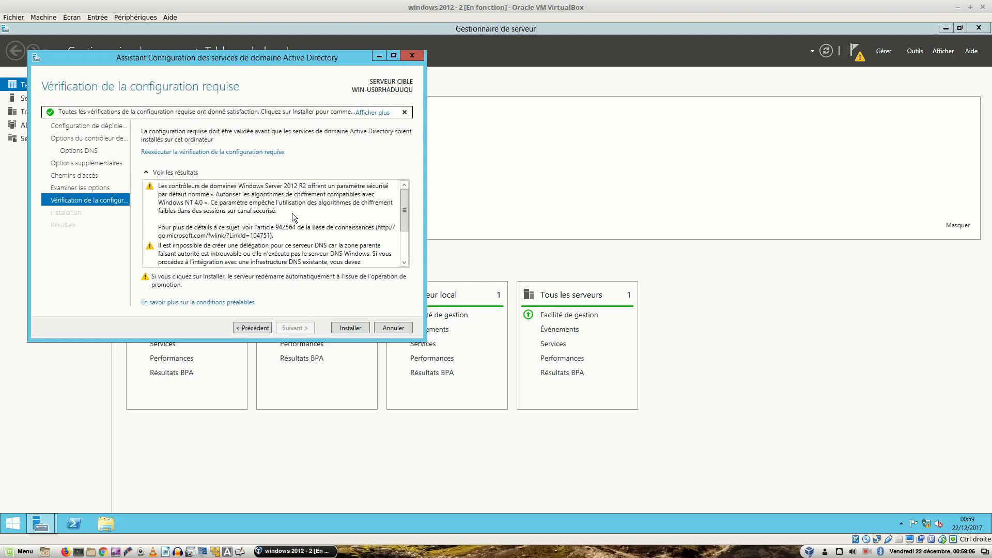
click(343, 327)
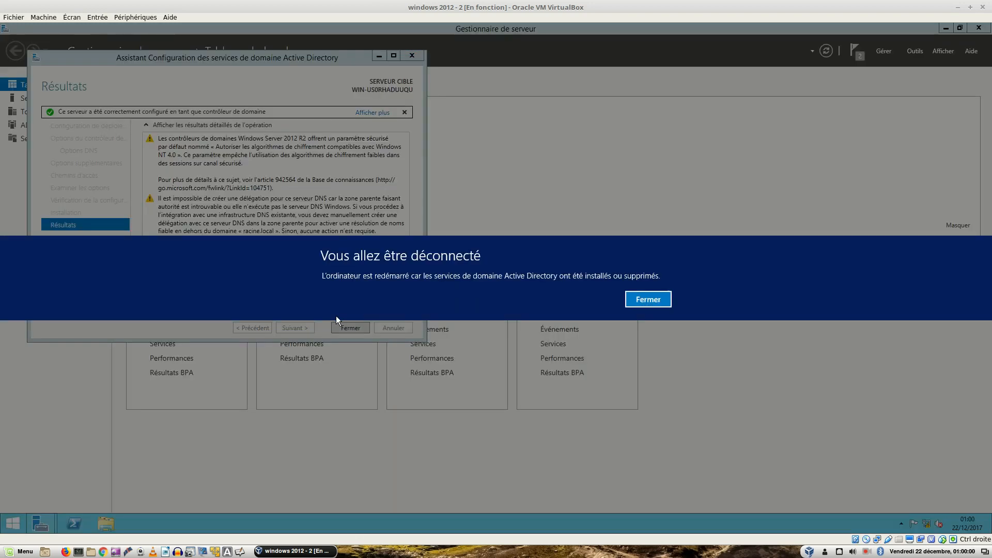
Step: Close the sign-out notice and finished wizard, then unlock Windows 2012 - 1 with the administrator password
click(643, 298)
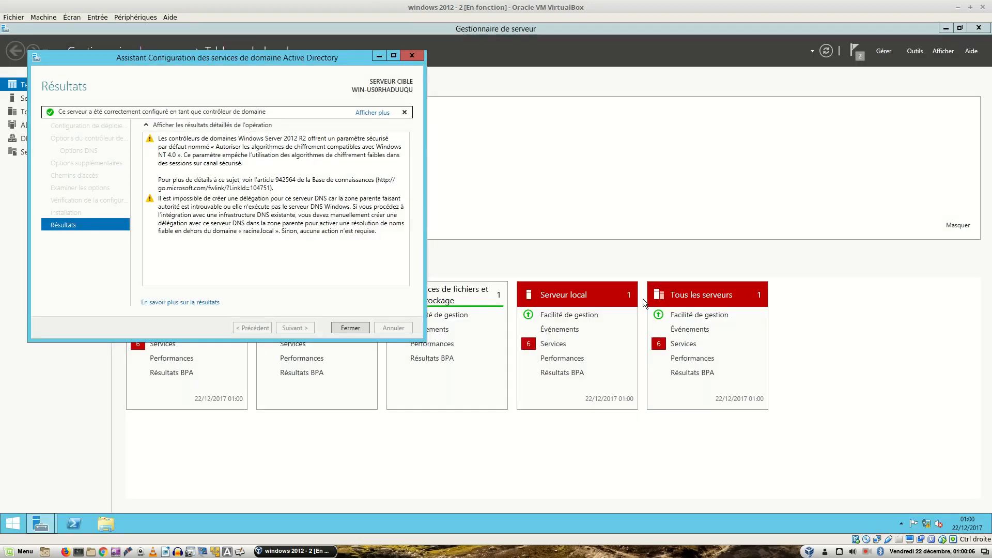
click(360, 328)
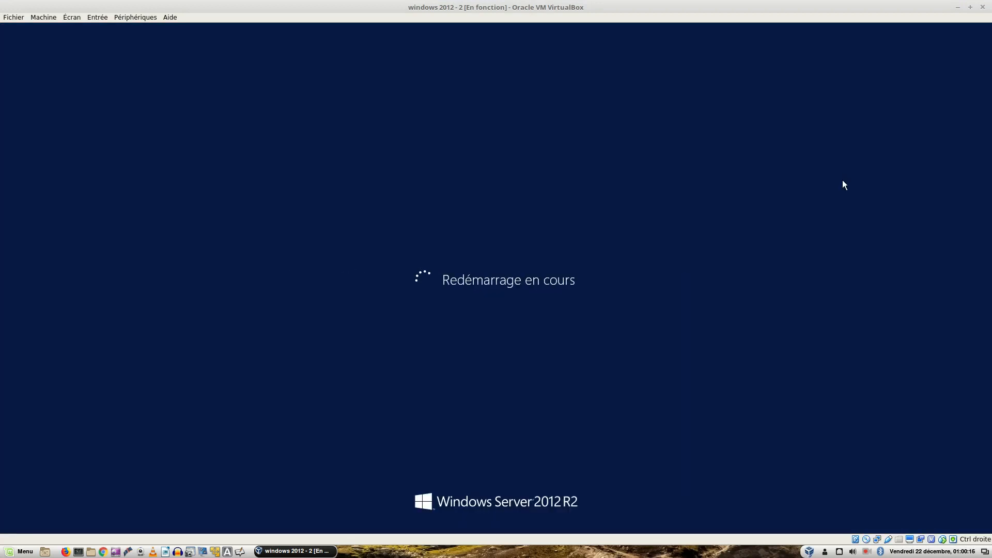
key(Control_R)
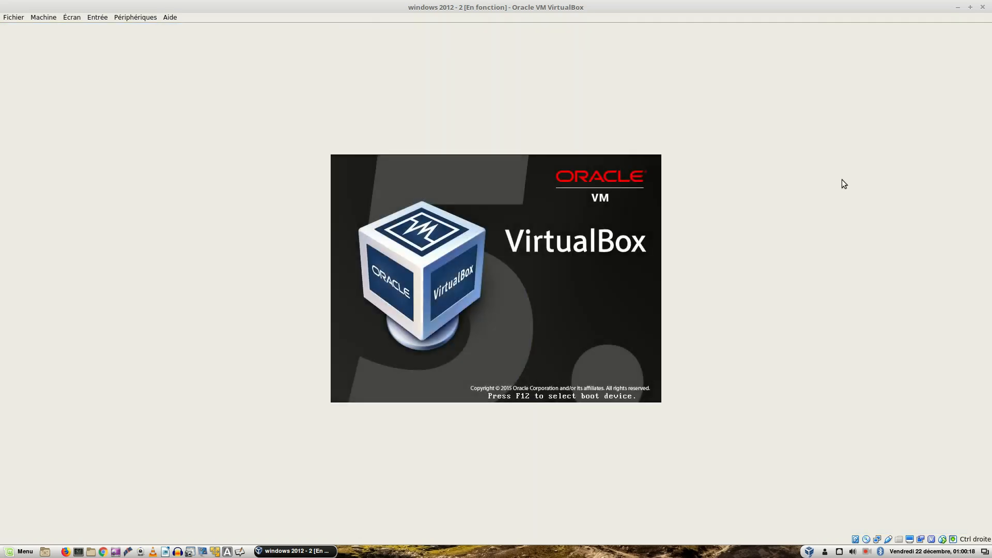
key(ctrl+alt+Right)
key(ctrl+alt+Left)
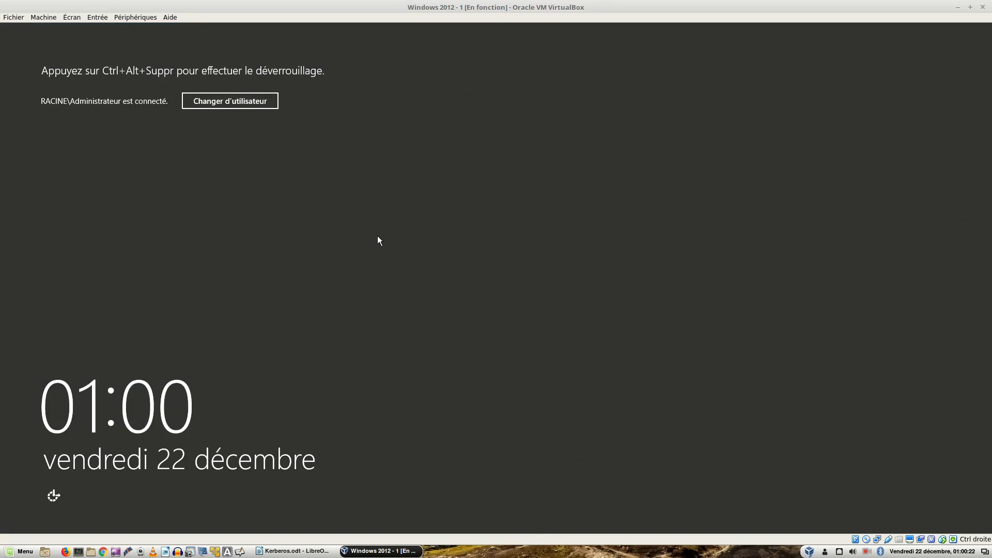
key(Control_R+Delete)
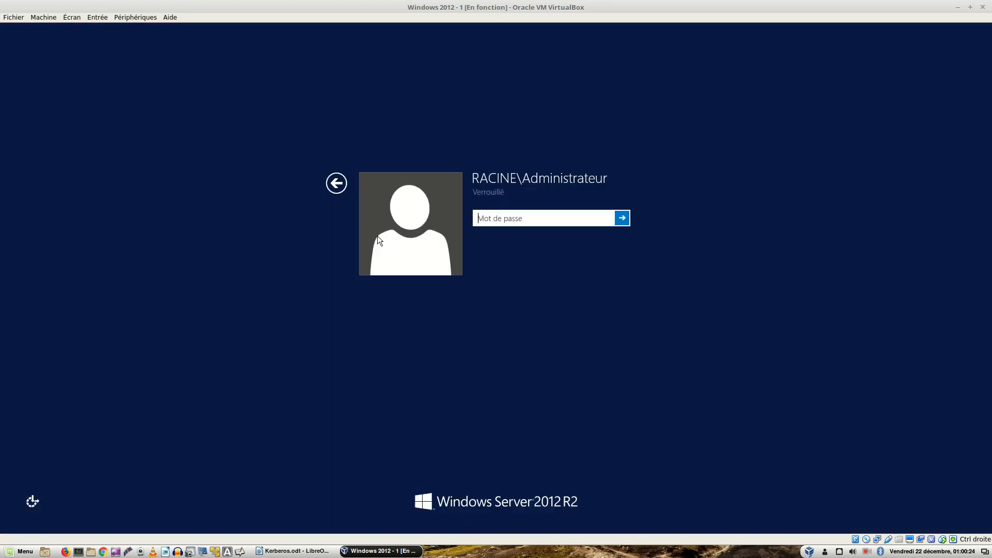
text(•••••••••)
key(Return)
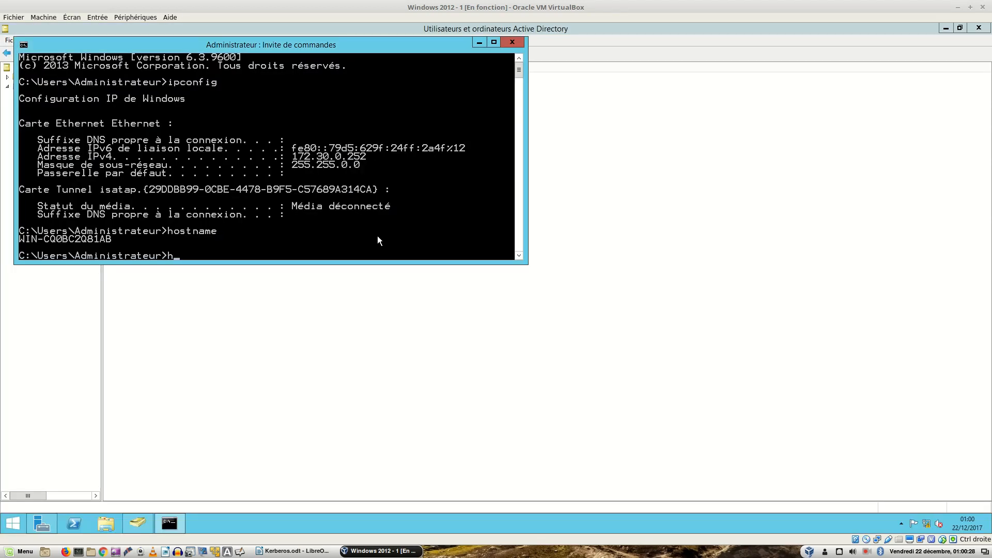
Step: Refresh Domain Controllers, check the WIN-CQ0BC2Q81AB and WIN-US0RHADUUQU rows, then close the console
click(512, 42)
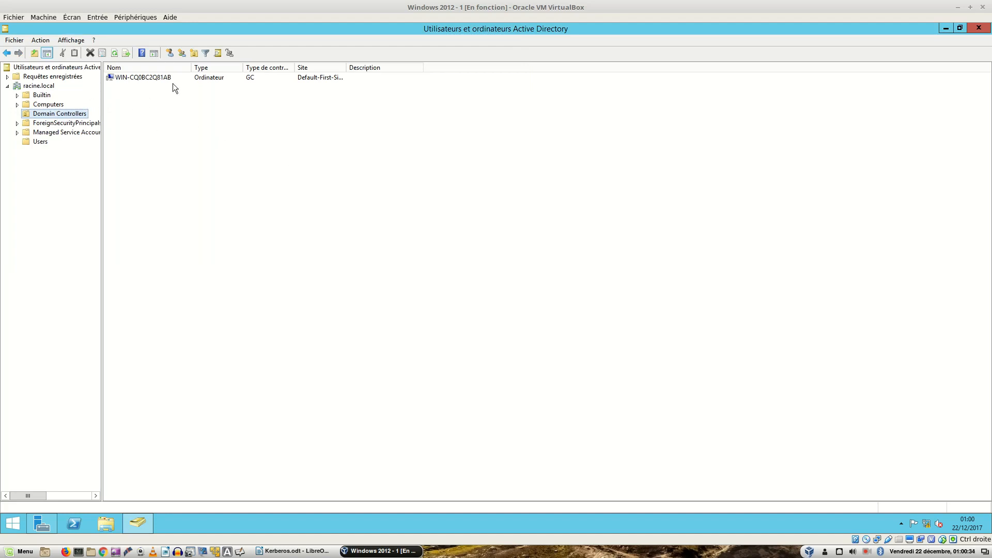
click(115, 53)
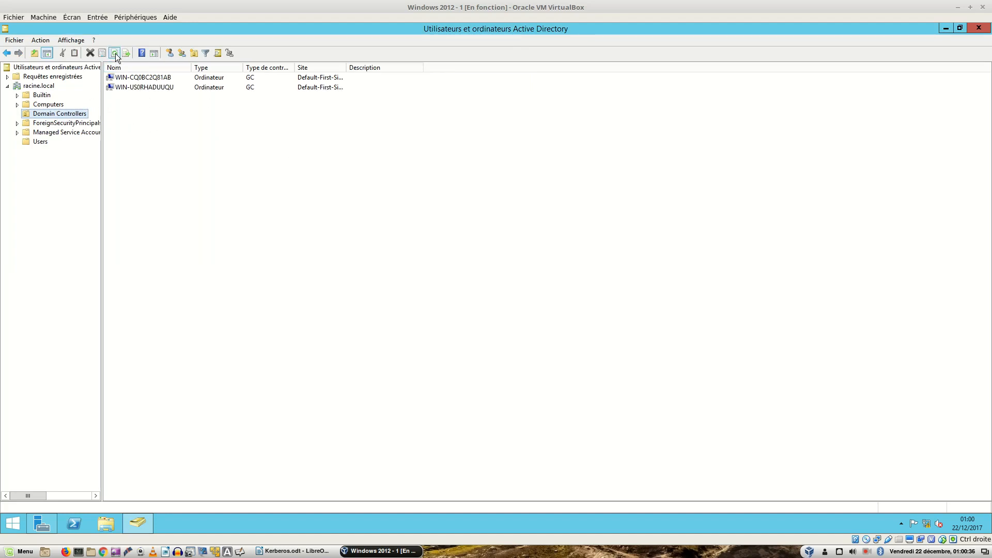
click(139, 87)
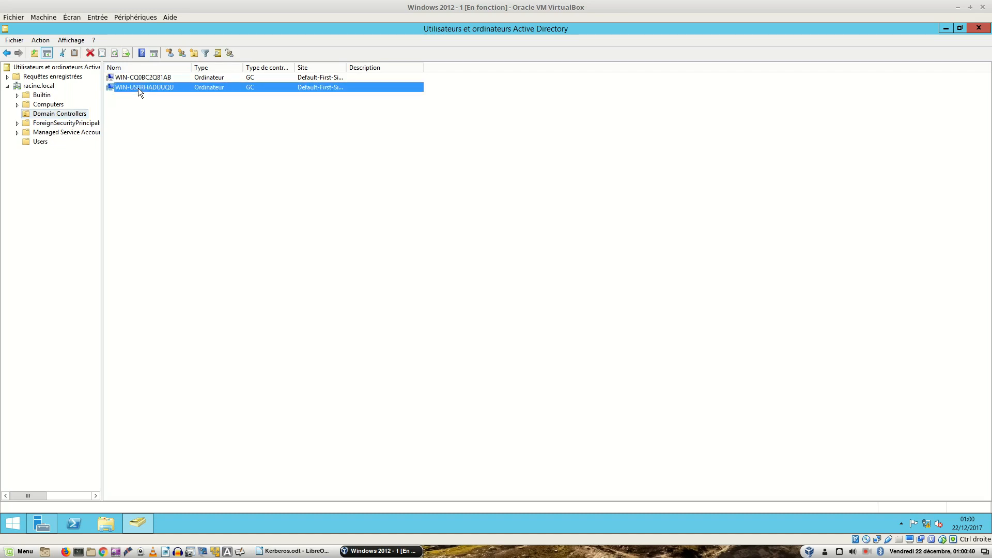
click(139, 78)
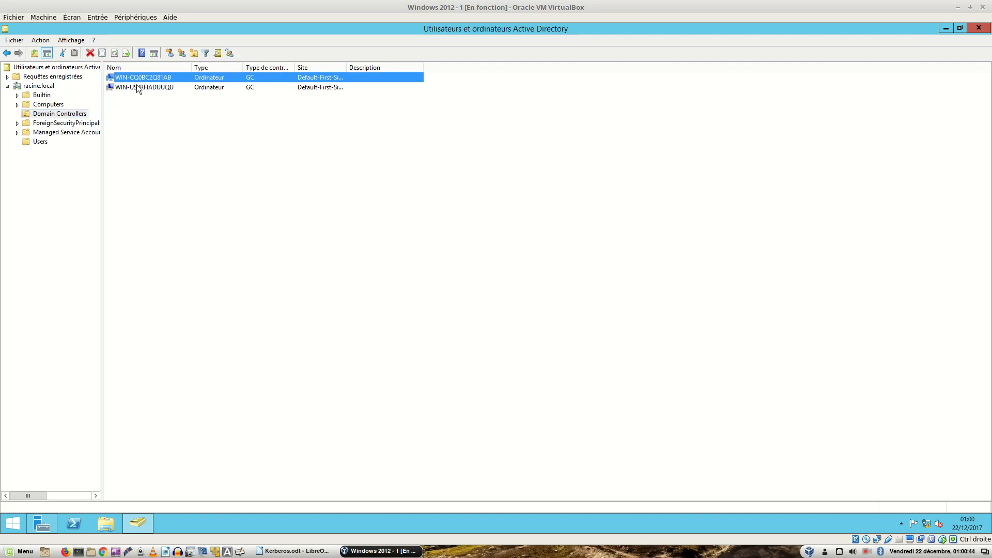
click(137, 88)
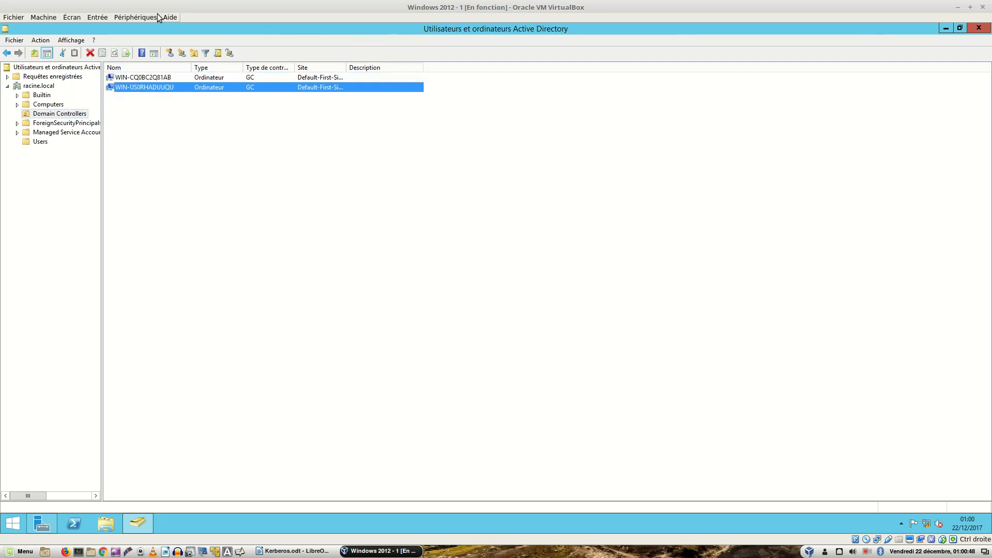
click(979, 28)
click(910, 48)
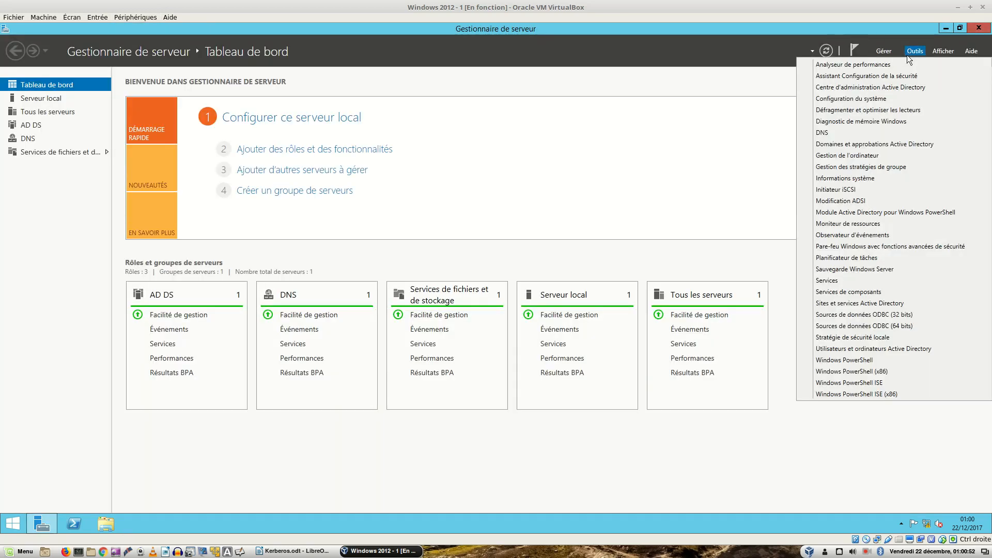
Step: In DNS Manager, inspect racine.local's WIN-US0RHADUUQU host record (172.30.0.251) and its name server list
click(835, 131)
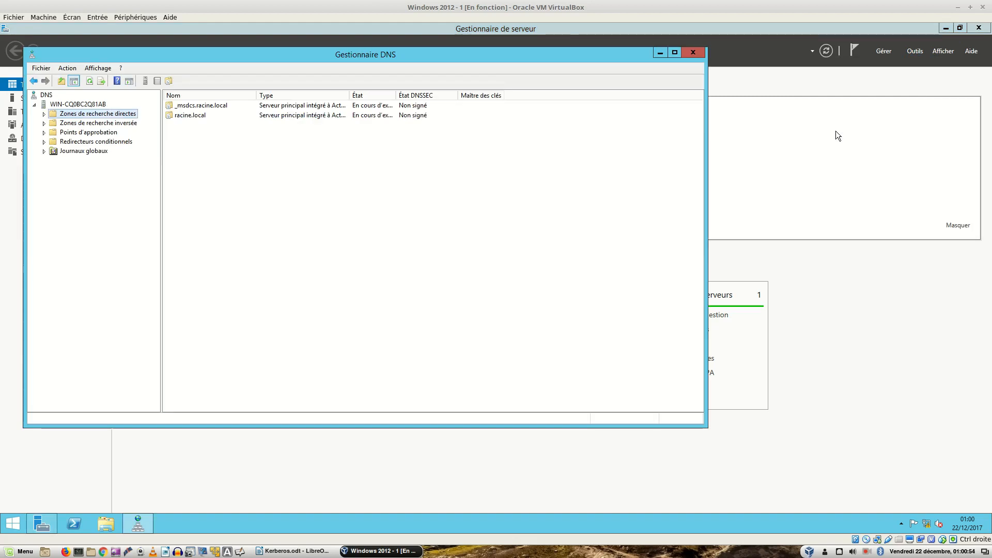
double_click(189, 115)
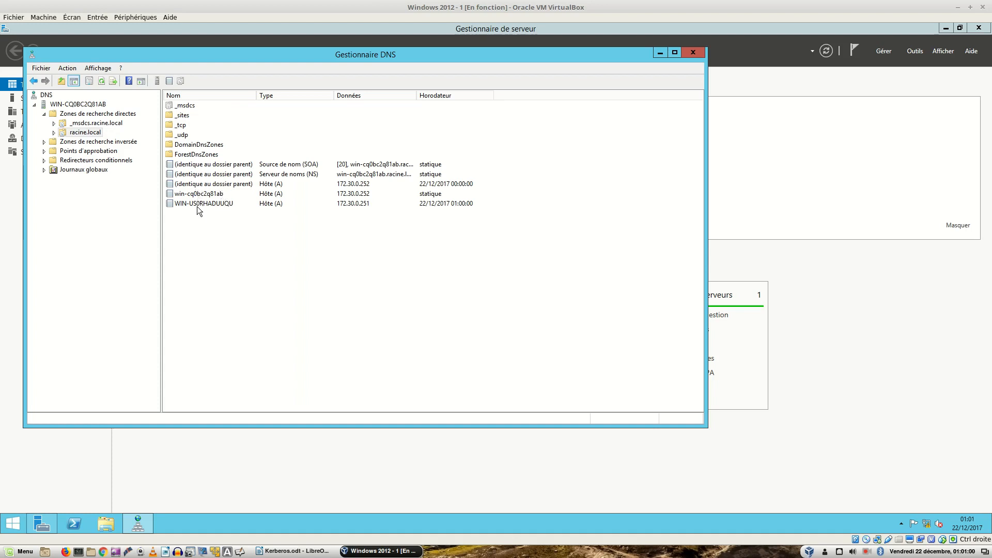
click(197, 207)
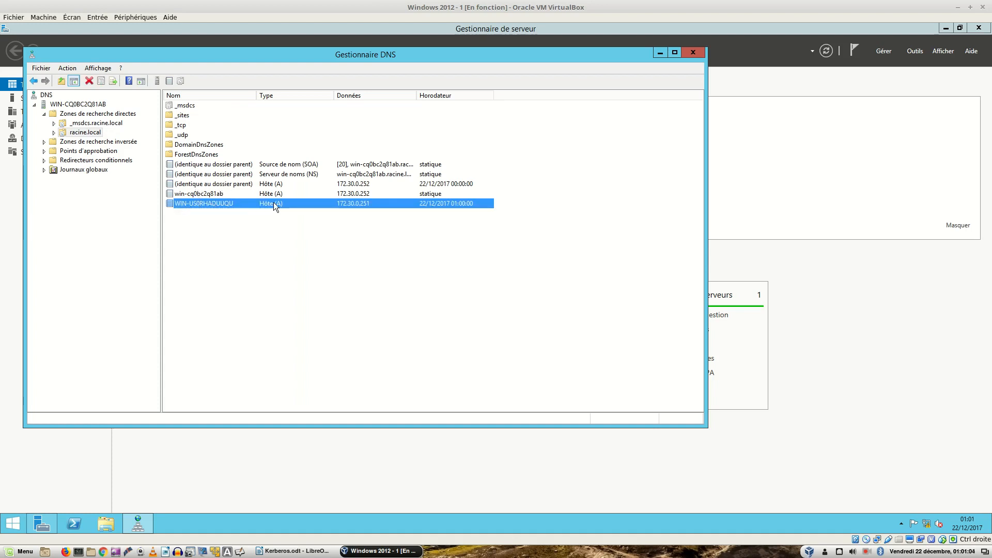
double_click(242, 174)
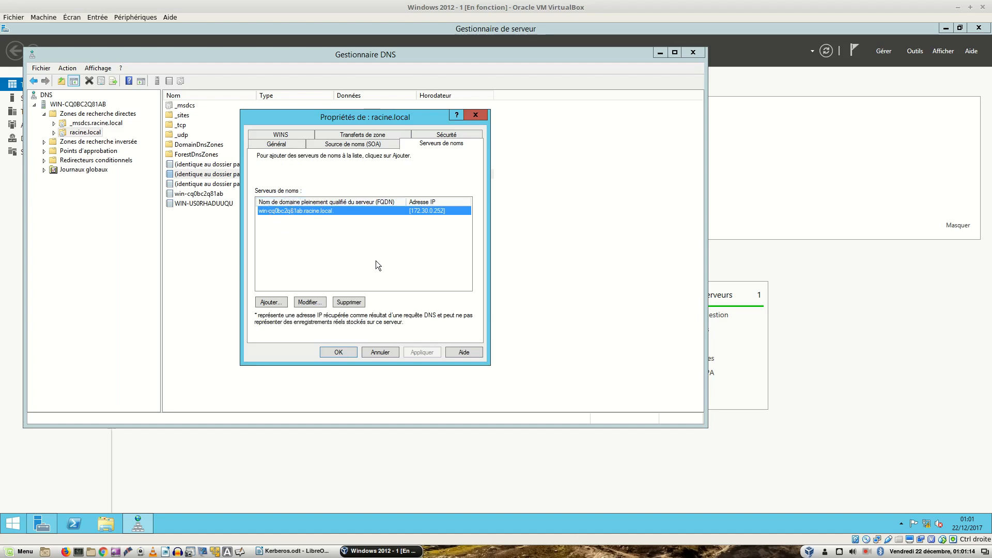
click(373, 351)
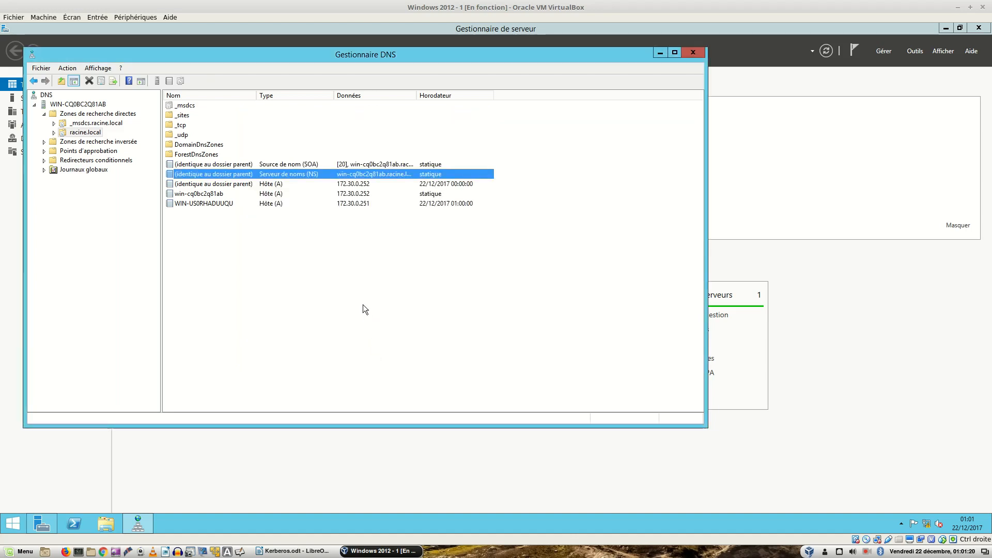
key(ctrl+alt+Right)
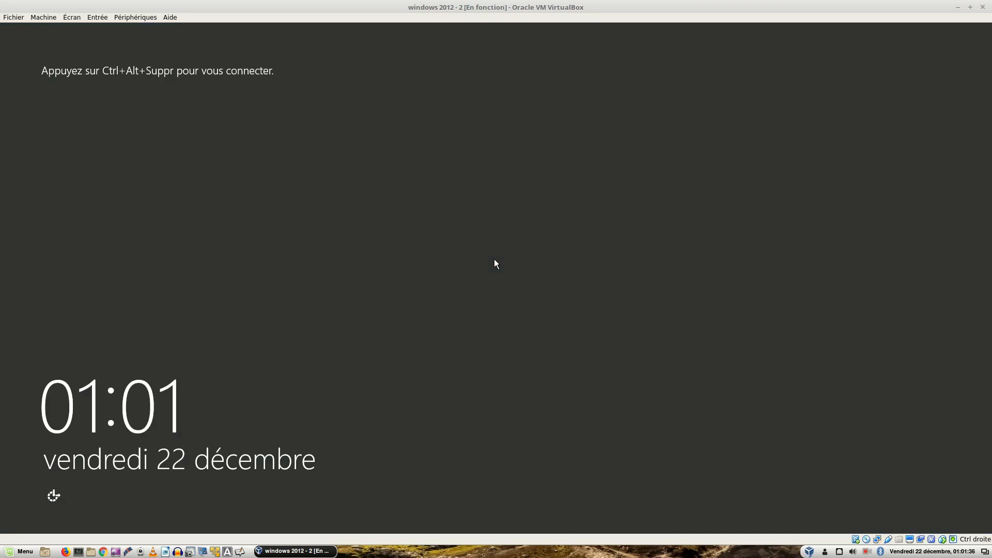
Step: Sign in to the rebooted second server with Ctrl+Alt+Delete and the administrator password
key(ctrl+alt+Delete)
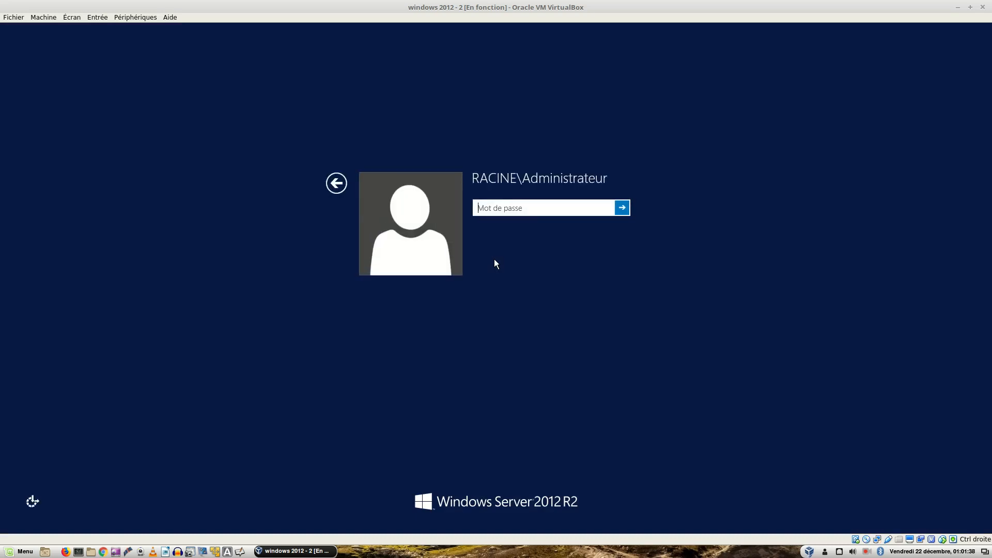
text(********)
key(Return)
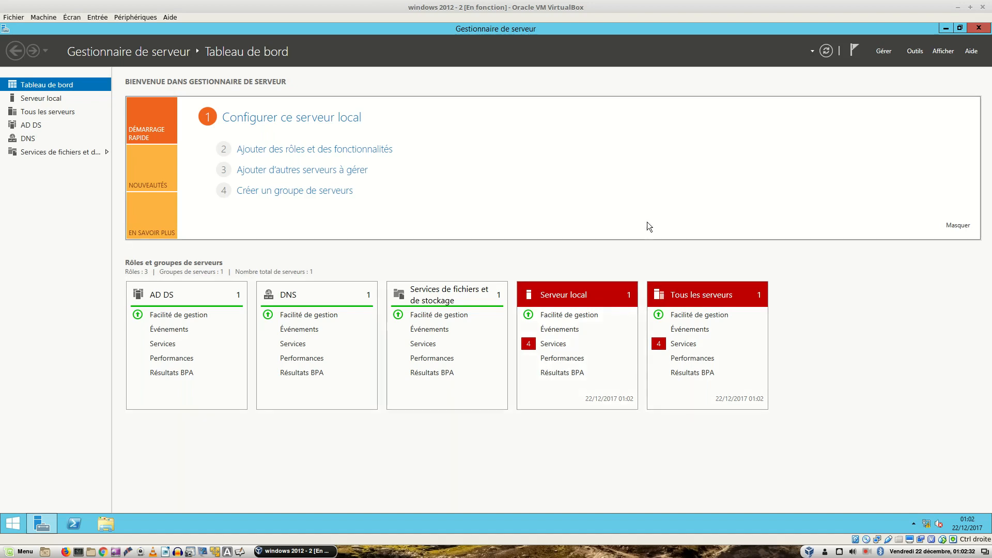
Step: Check the pending notifications and launch Active Directory Users and Computers on server 2
click(852, 46)
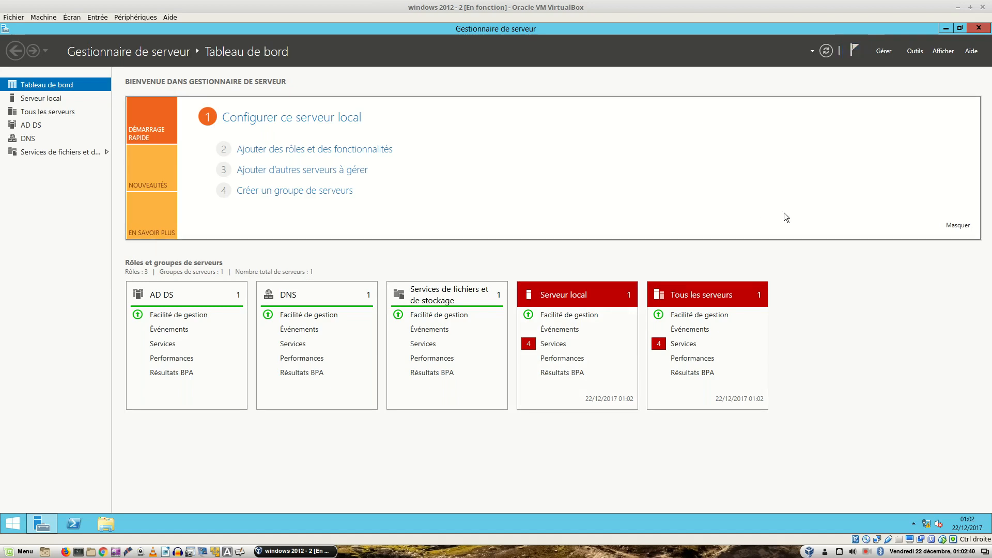
click(923, 48)
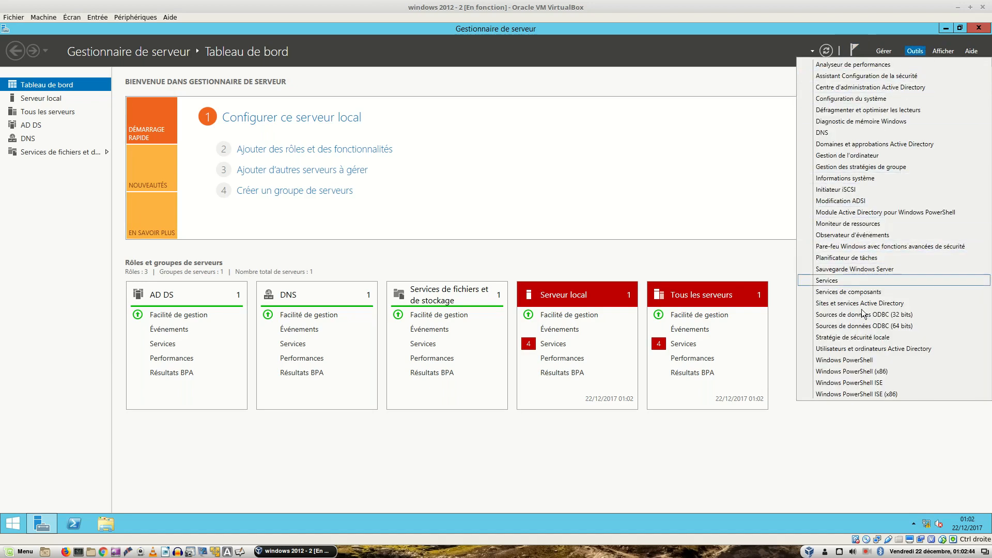
click(860, 348)
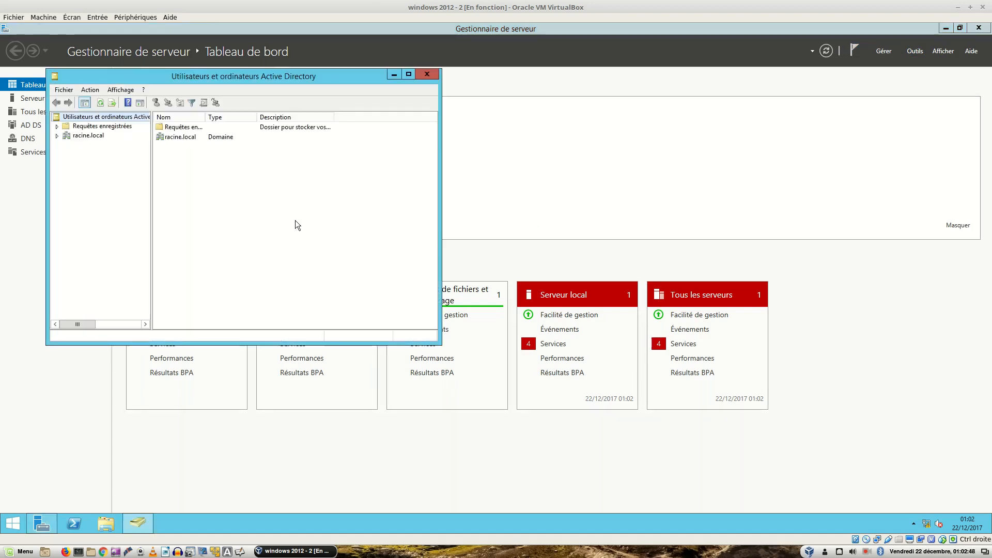
Step: Browse racine.local's Users and Domain Controllers containers, then close the console
click(58, 136)
click(83, 192)
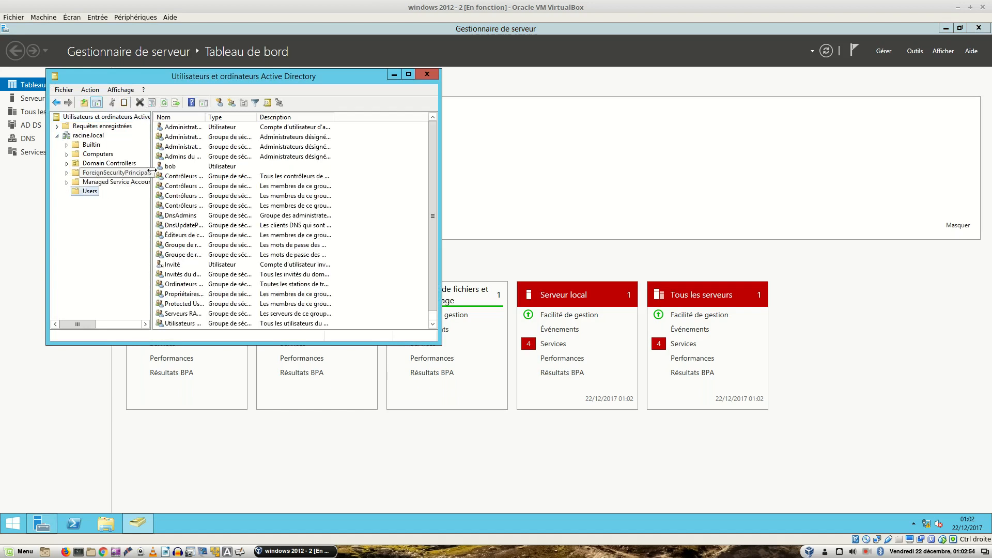
click(176, 166)
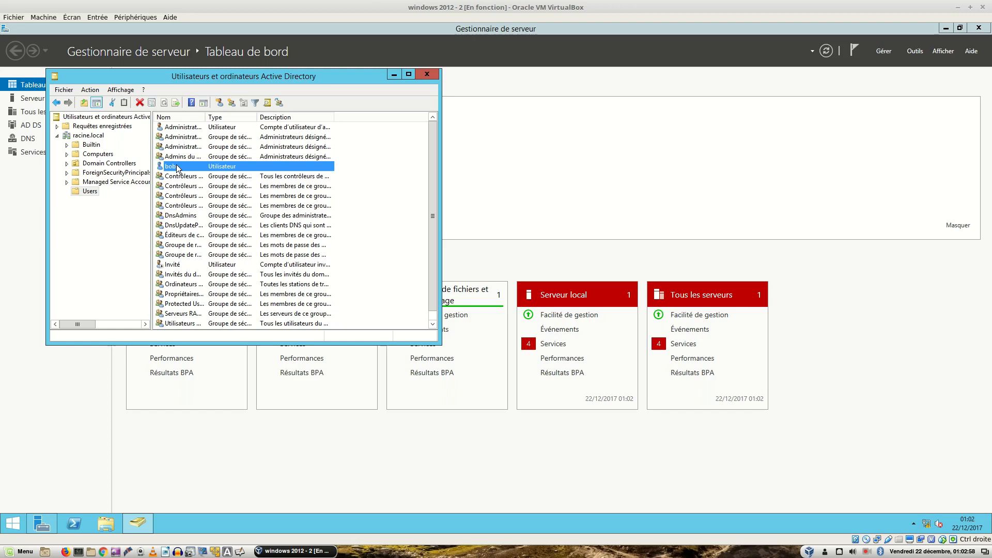
click(119, 165)
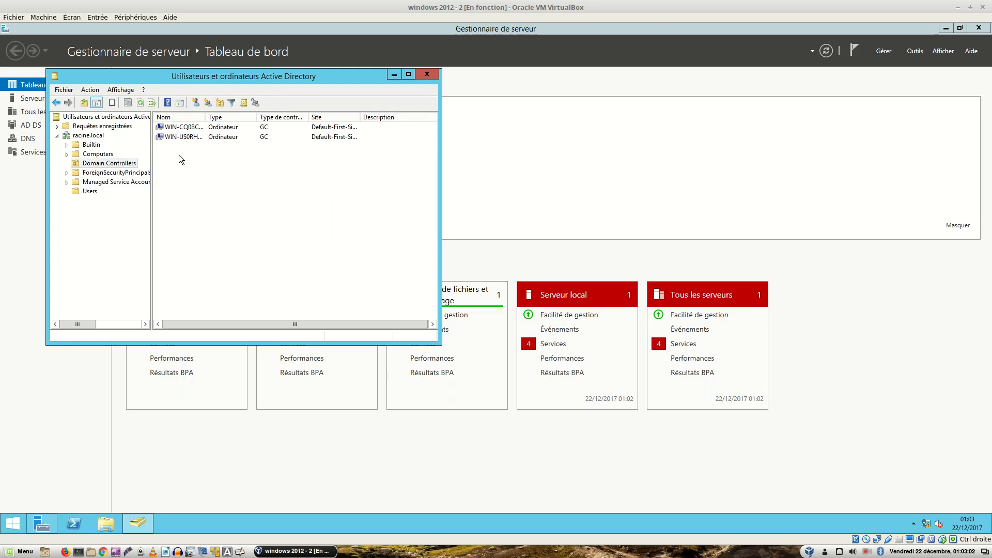
click(426, 74)
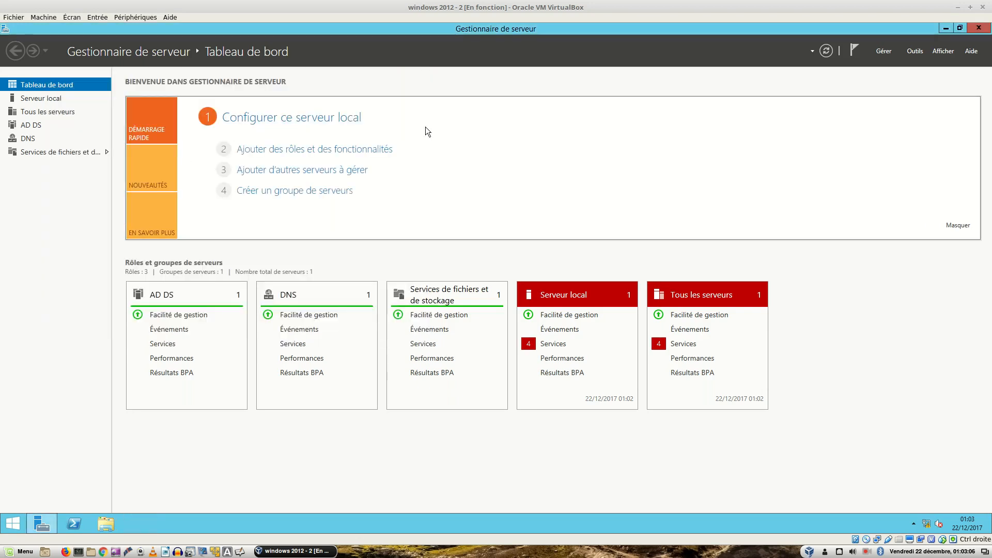
Step: Move the second VM to workspace 2 and snap server 1 left, server 2 right
right_click(477, 7)
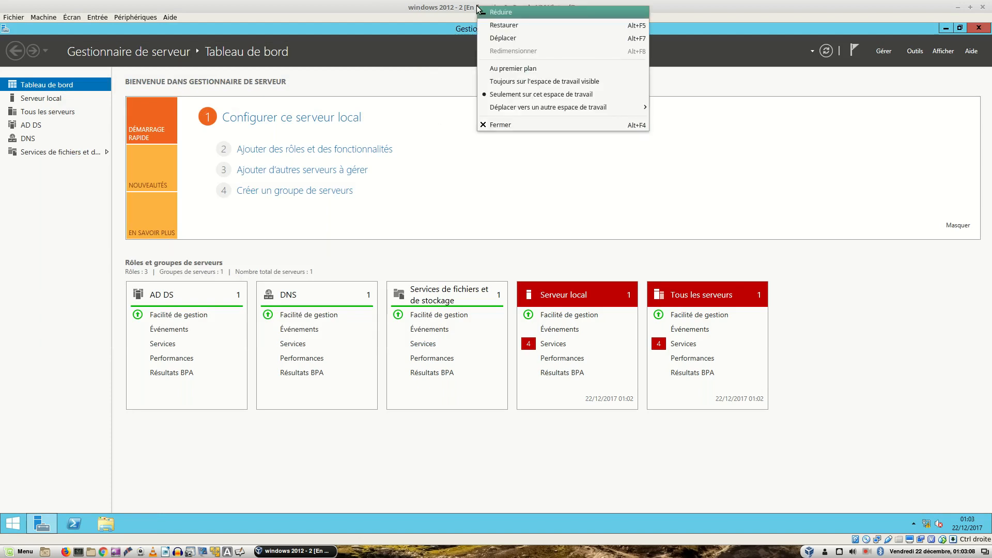
mouse_move(523, 105)
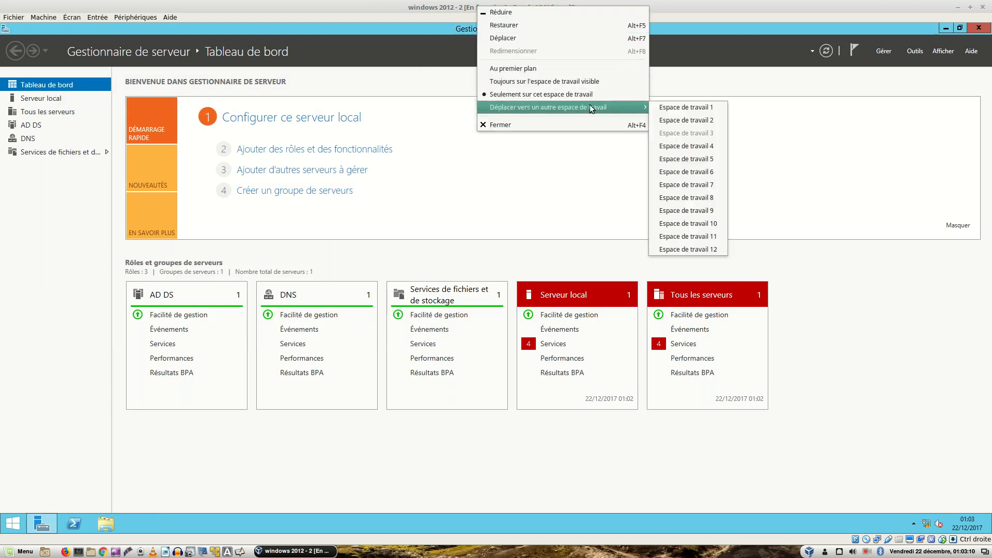
click(688, 121)
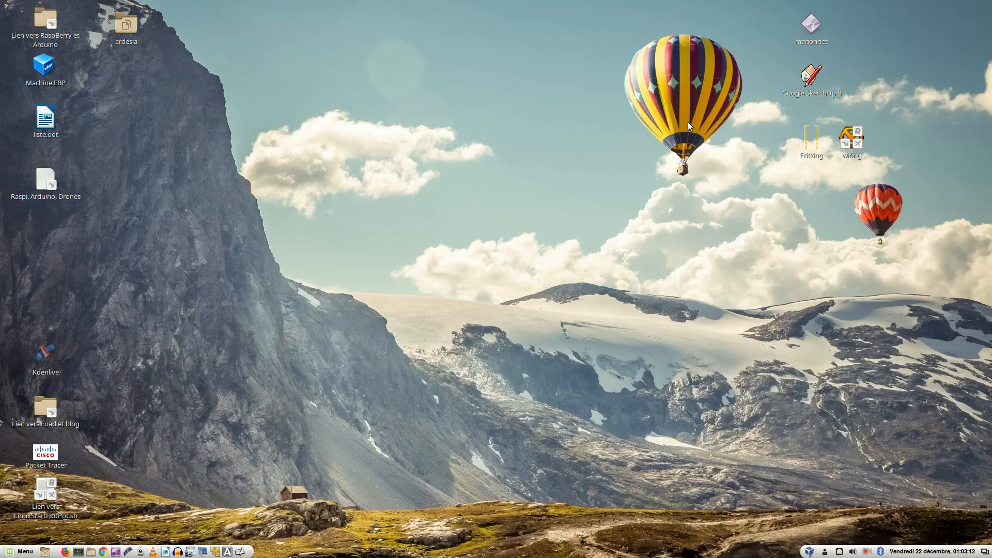
key(ctrl+alt+Right)
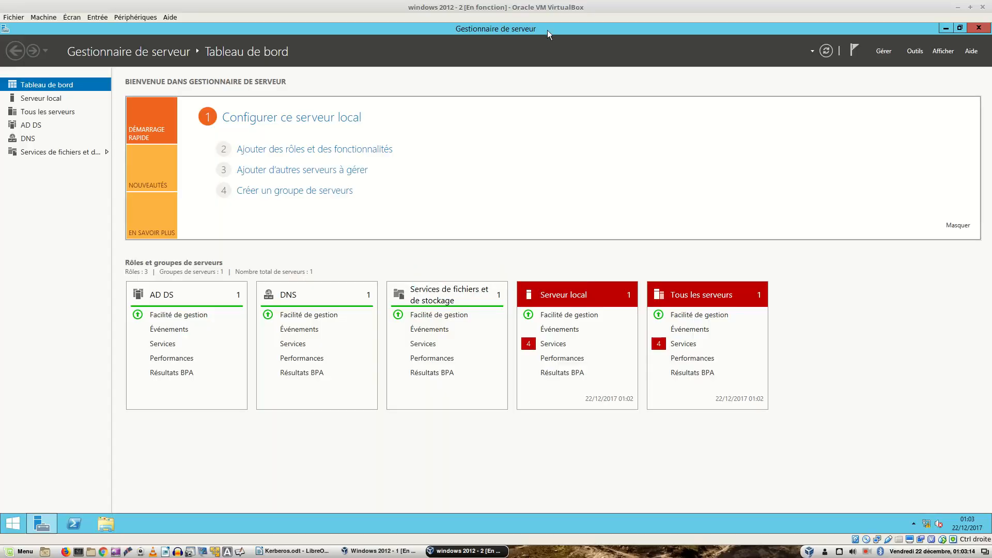
drag(553, 13, 989, 13)
drag(456, 19, 1, 64)
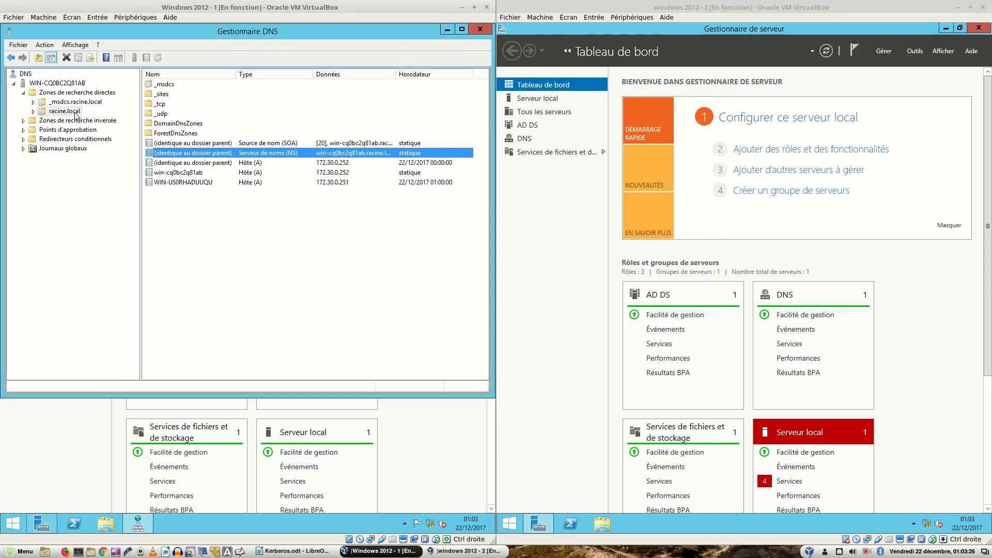
Step: Close DNS Manager and launch Active Directory Users and Computers on server 1
click(480, 29)
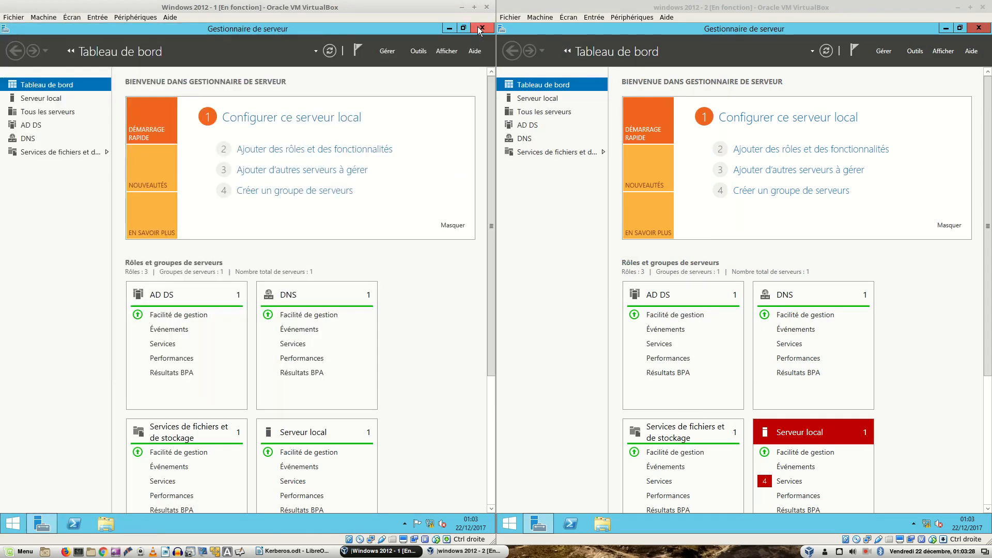
click(419, 50)
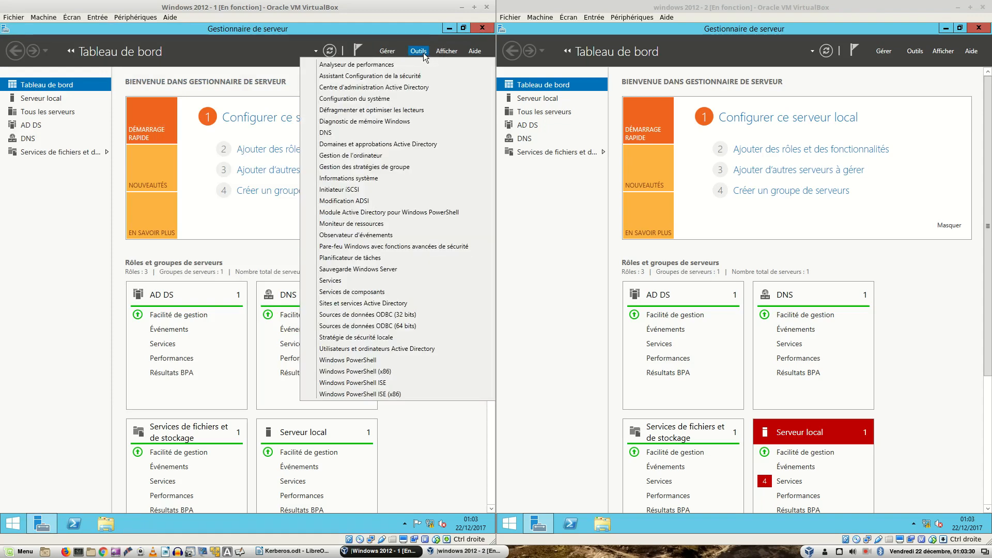
click(356, 349)
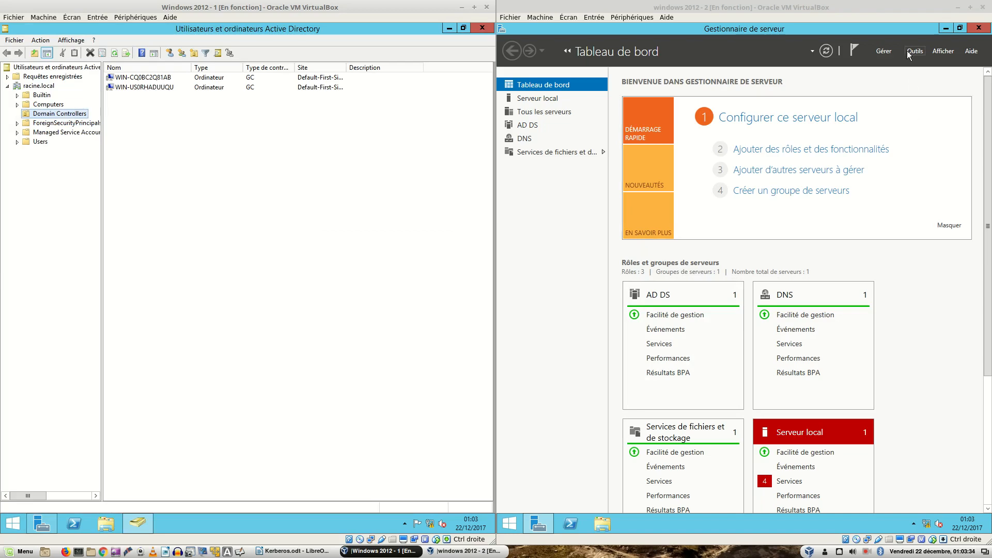
Step: Launch it on server 2, maximize it, and show the Users container on both servers
click(913, 51)
click(913, 52)
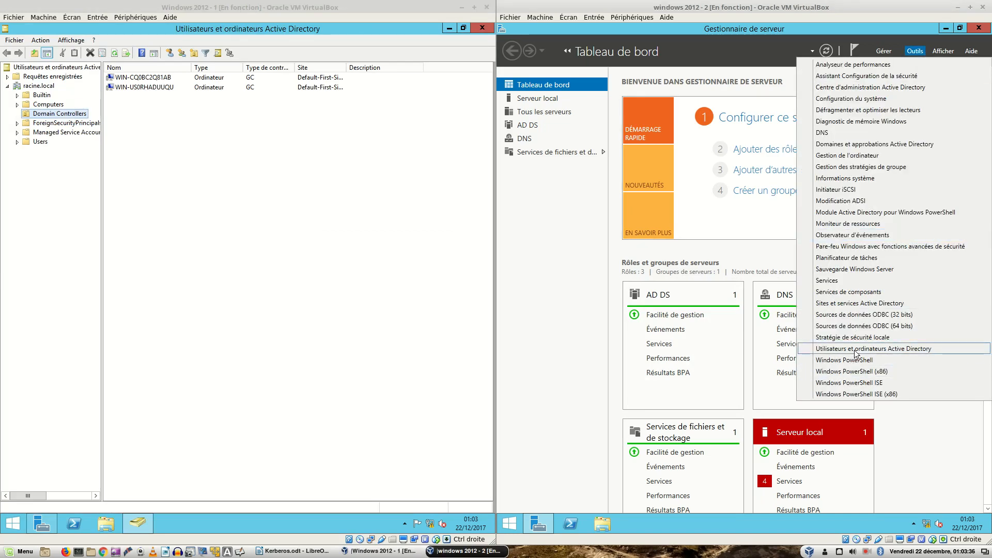
click(856, 355)
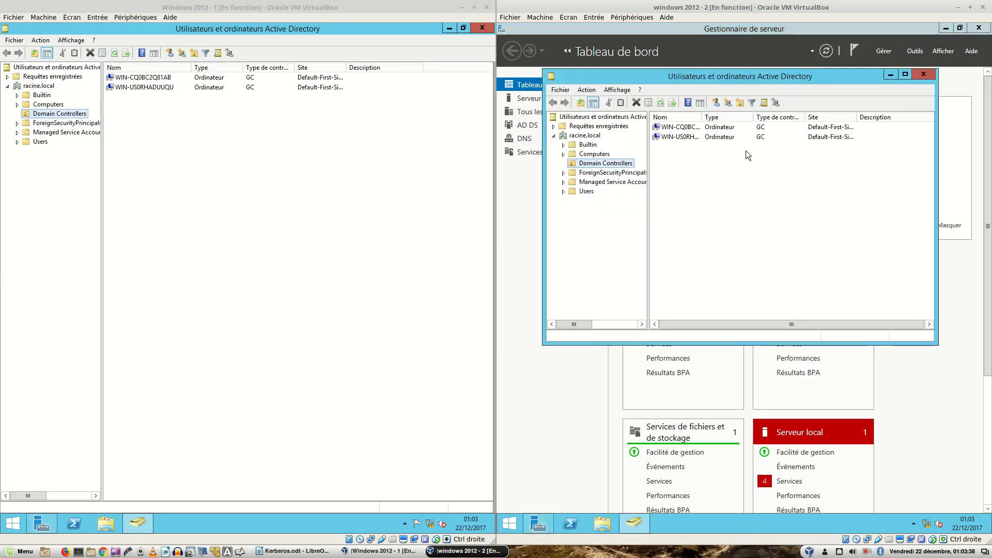
double_click(812, 76)
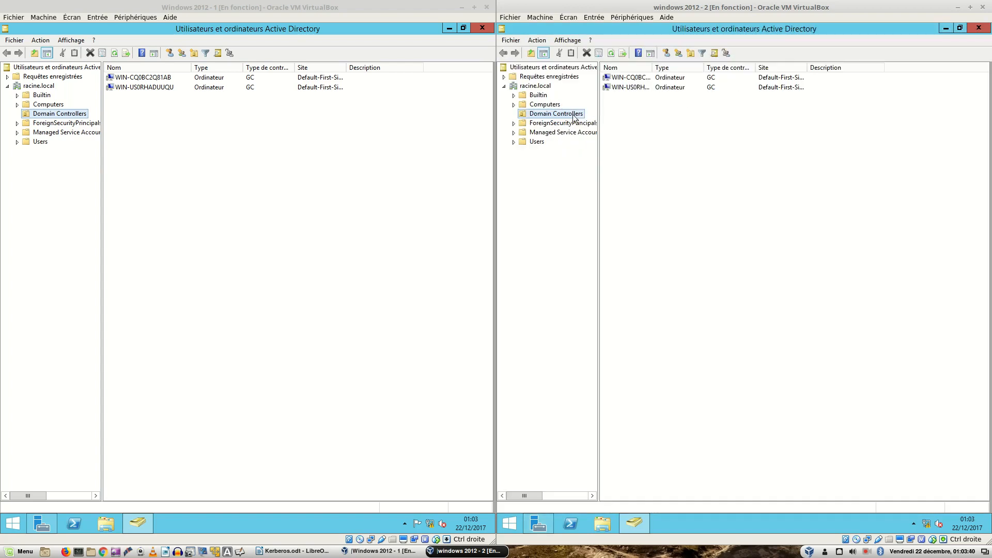
click(537, 141)
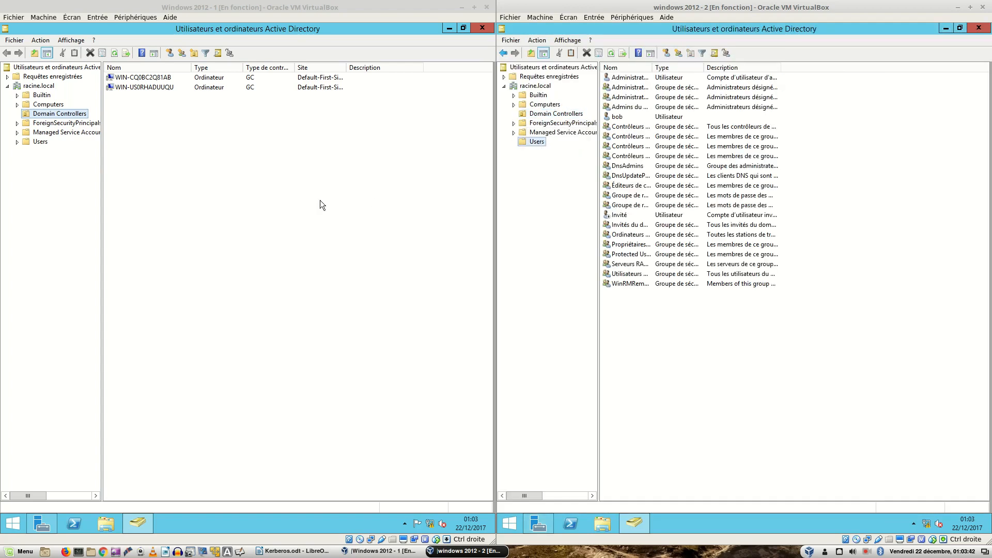
click(36, 141)
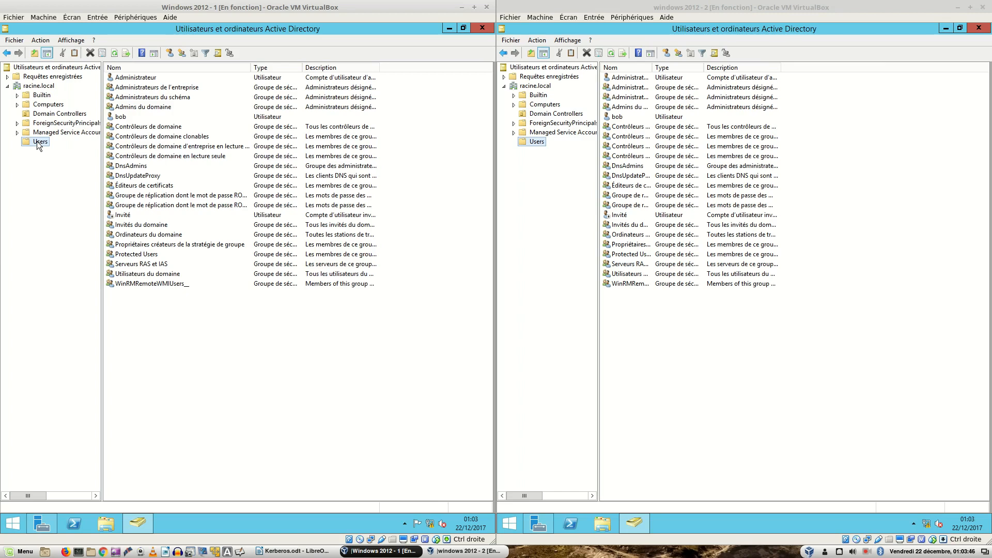
click(182, 330)
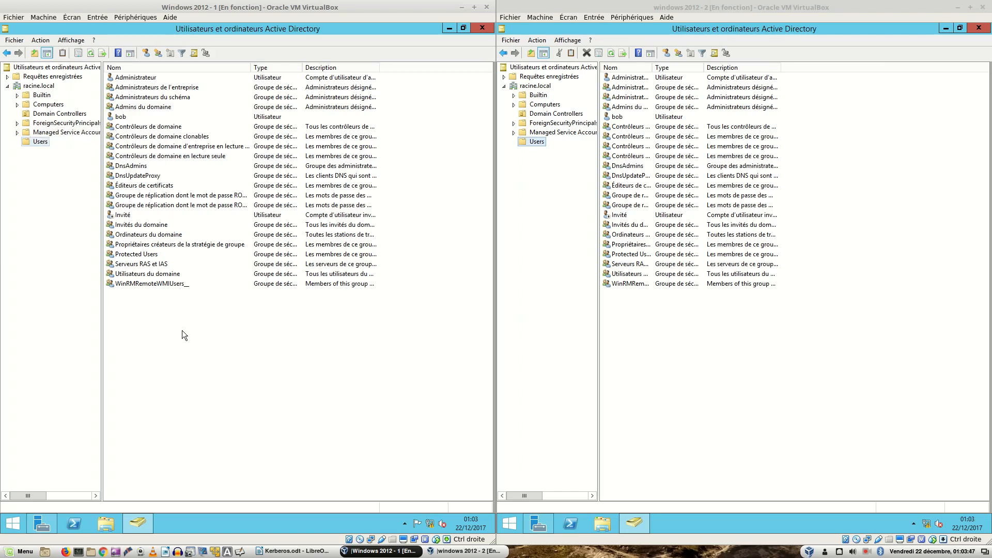
Step: Start a new user in racine.local/Users on server 1, entering its first name and logon name
click(145, 52)
text(al)
key(Tab)
key(Tab)
key(Tab)
key(Tab)
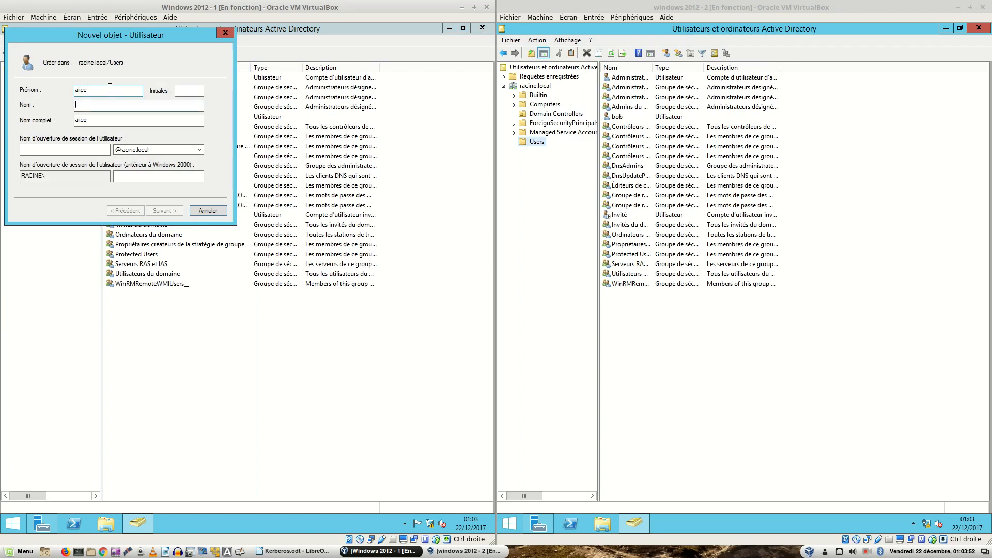
text(alice)
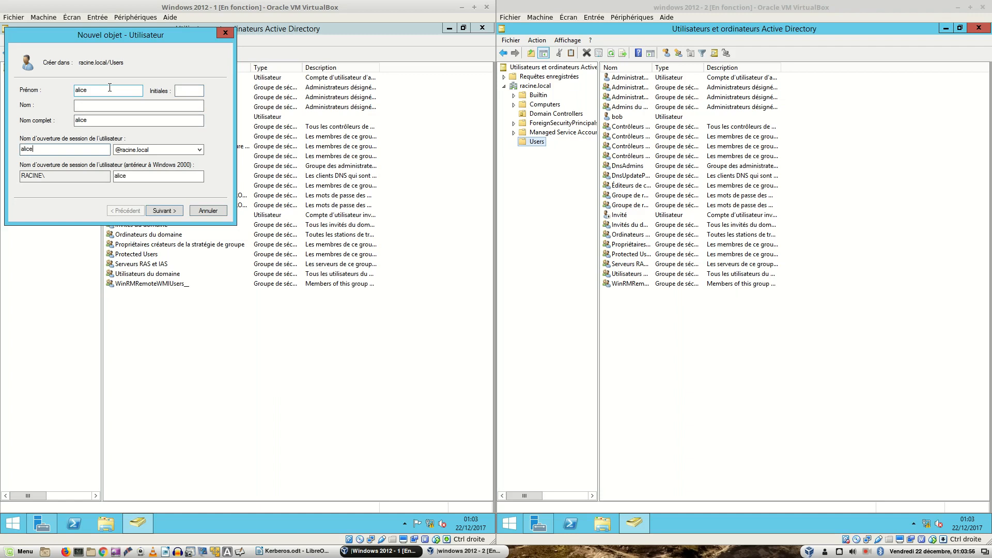
click(156, 212)
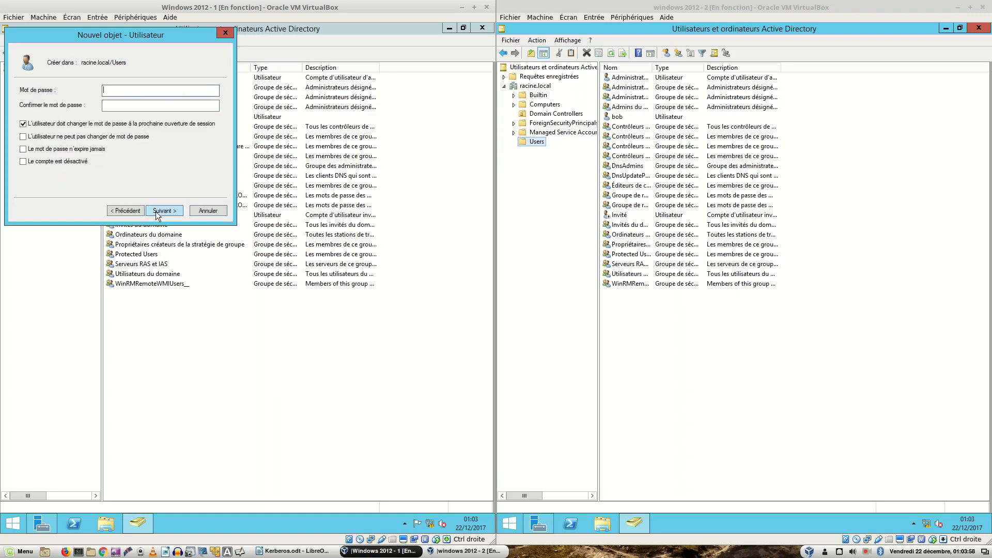
Step: Untick must-change-password at next logon, set and confirm the password, and finish the user
click(84, 124)
click(119, 90)
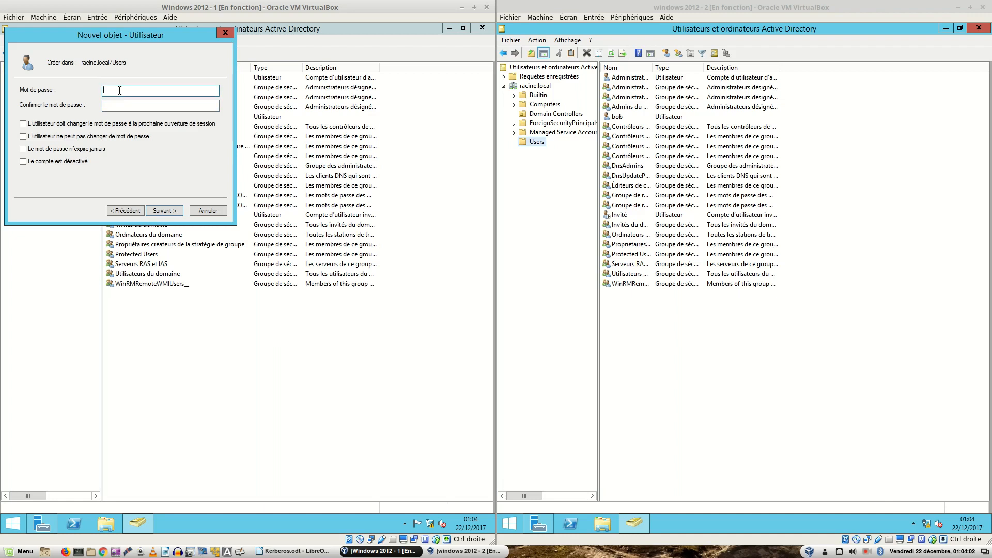
text(•••••••••)
key(Tab)
text(••••••••)
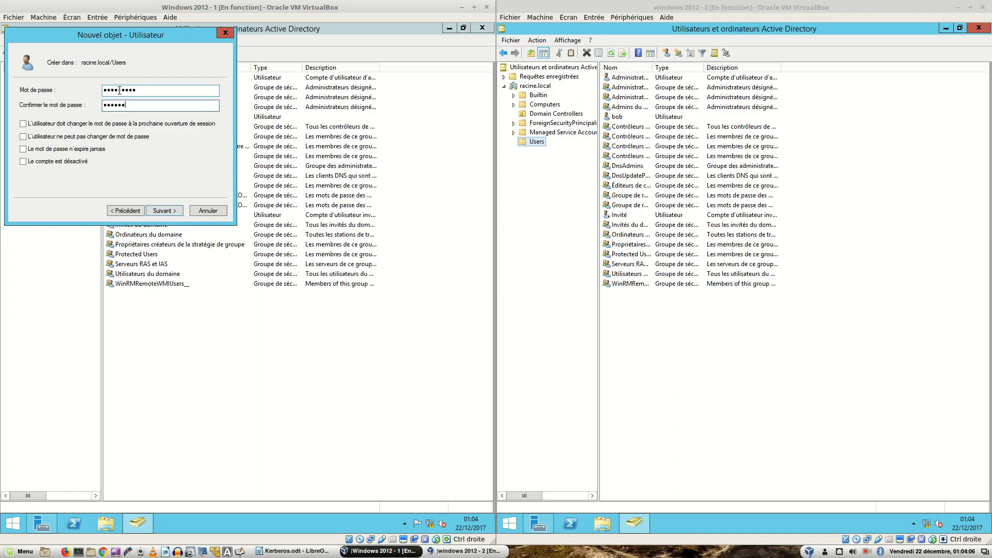
click(160, 210)
click(160, 209)
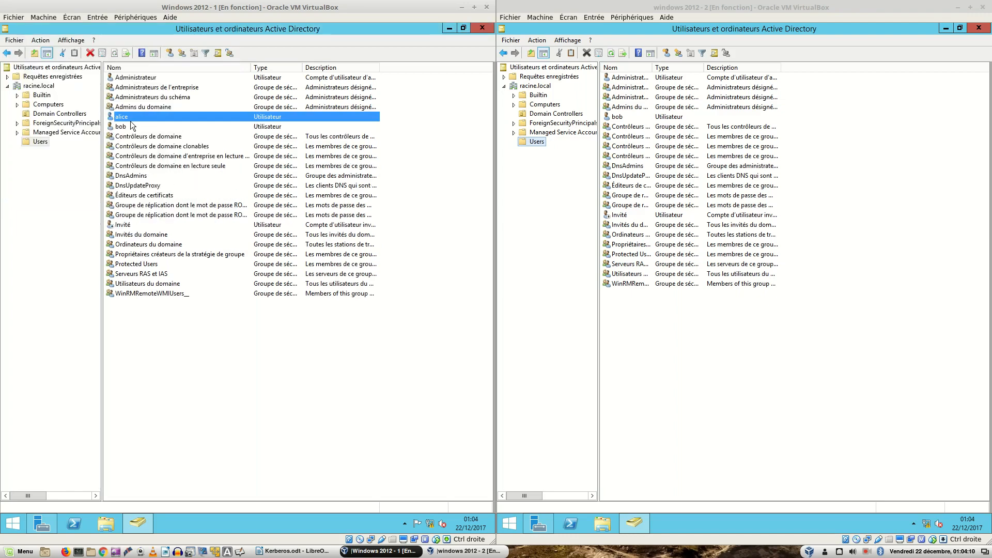
click(749, 372)
Step: On server 2, refresh and give the replicated user the Description 'utilisateur 2', applied and confirmed
key(F5)
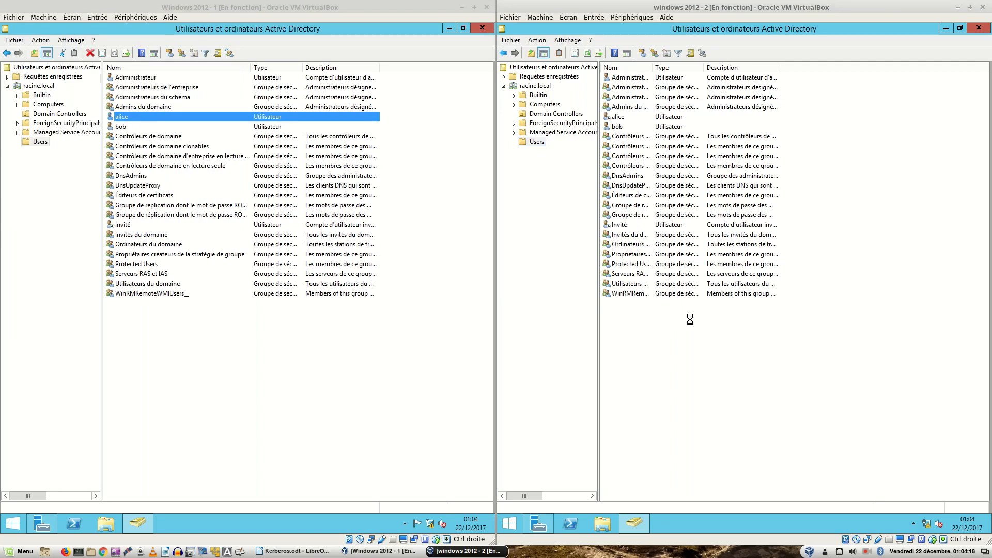
click(610, 121)
right_click(610, 121)
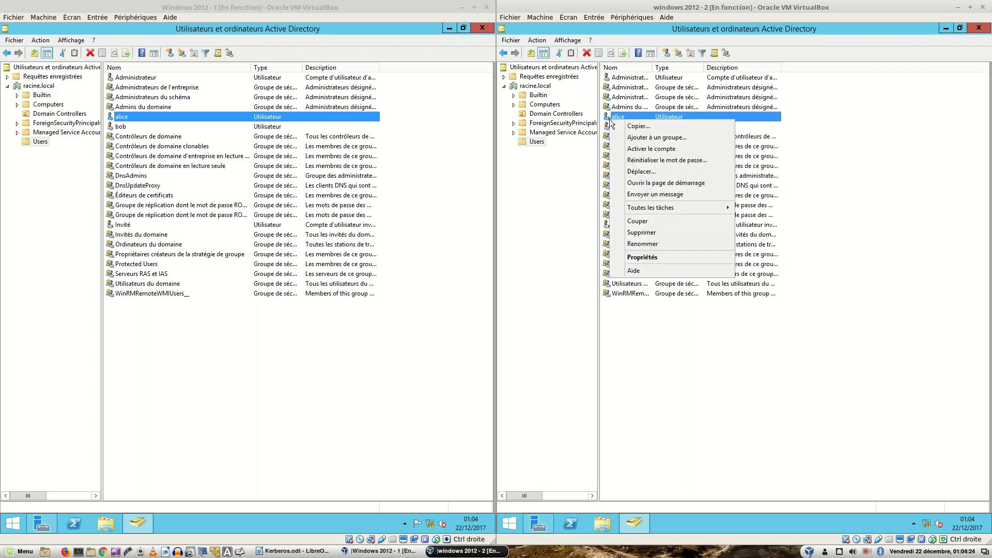
click(652, 256)
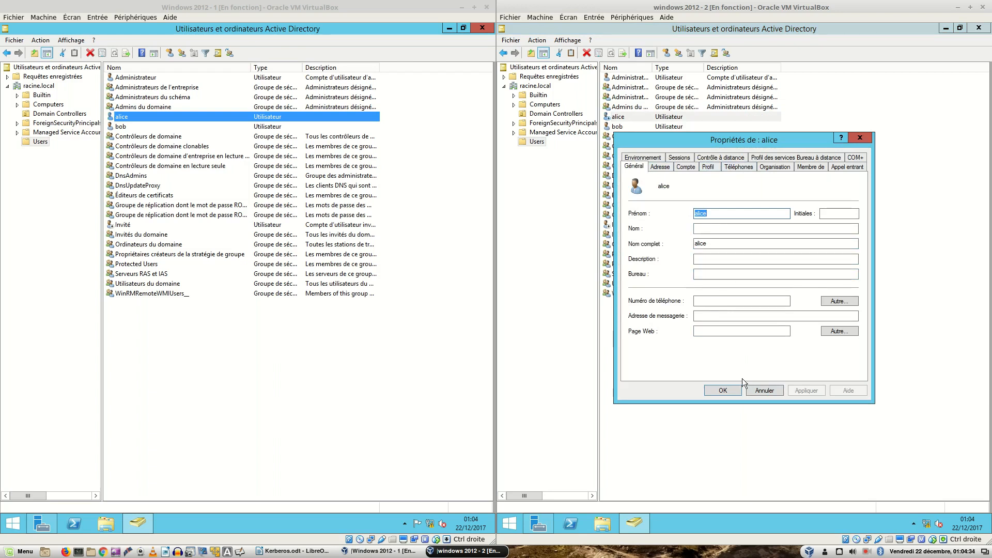
click(702, 258)
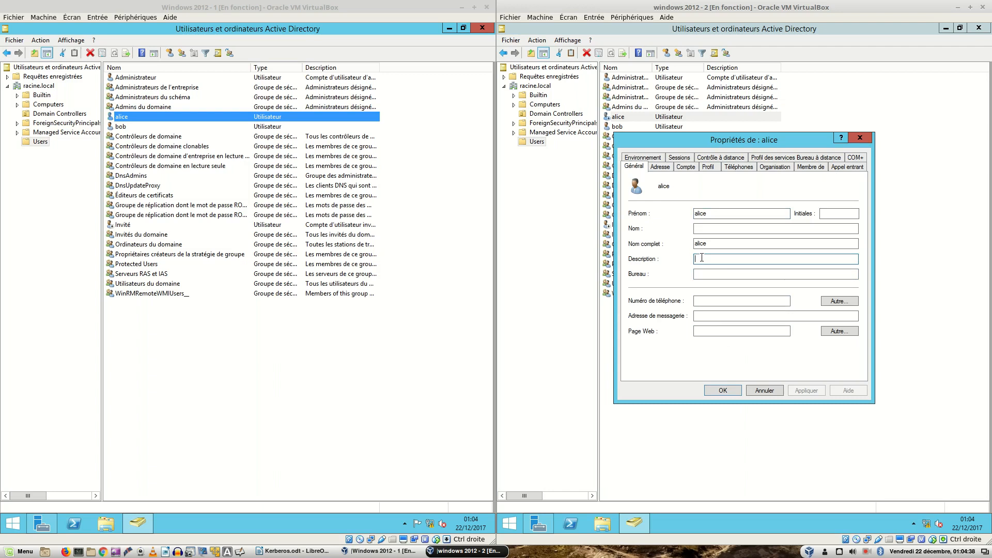
text(uti)
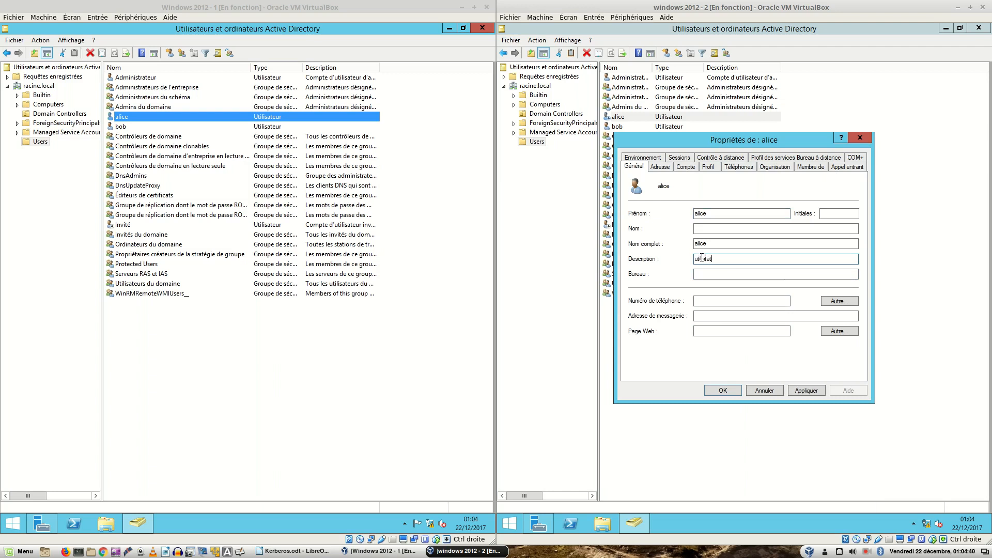
text(listateur 2)
key(BackSpace)
click(799, 391)
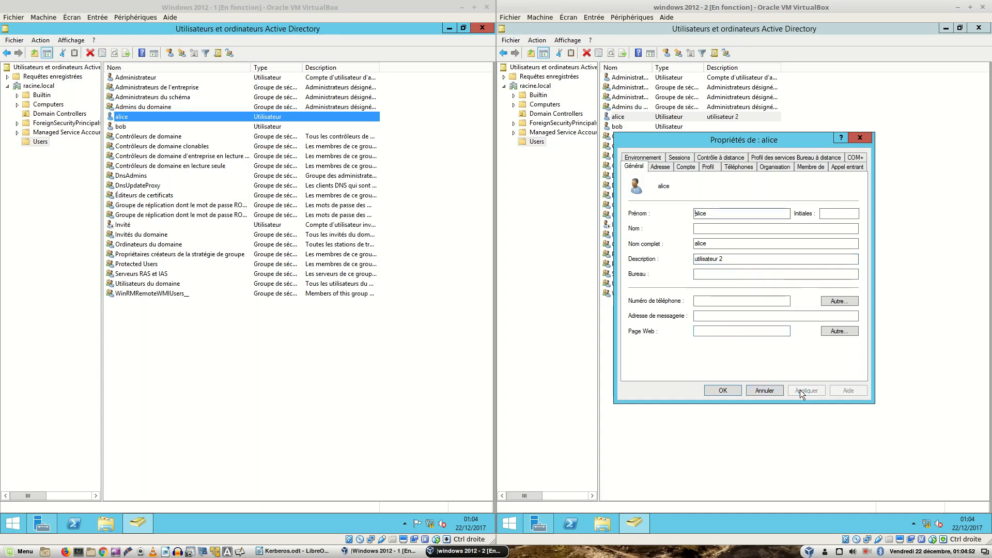
click(721, 391)
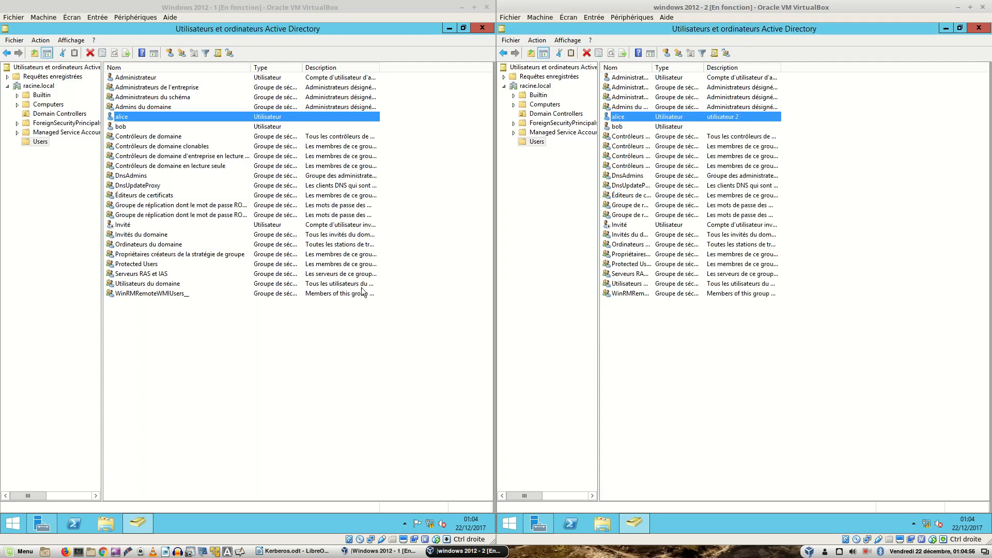
Step: On server 1, reopen the new user's properties and refresh Users to check whether the description replicated
double_click(124, 118)
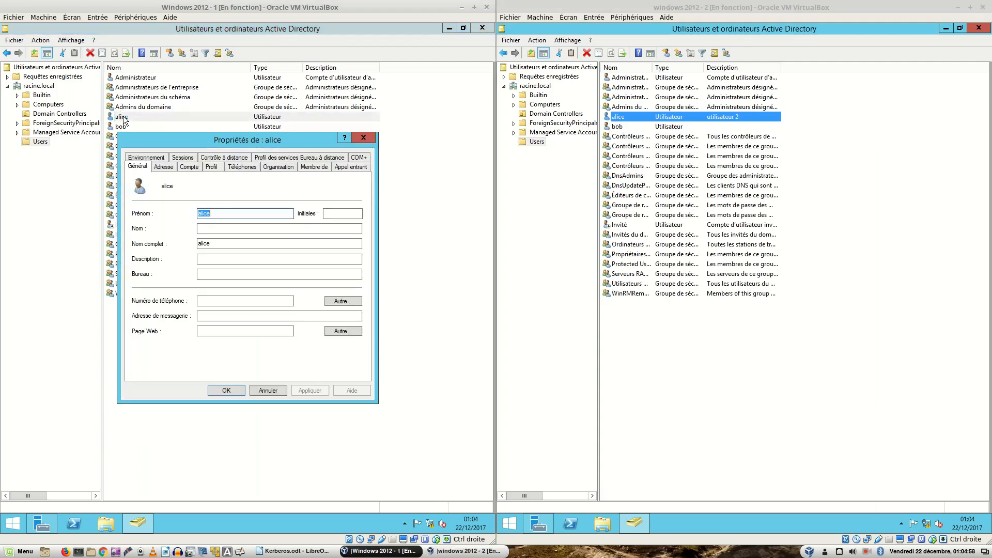
click(260, 391)
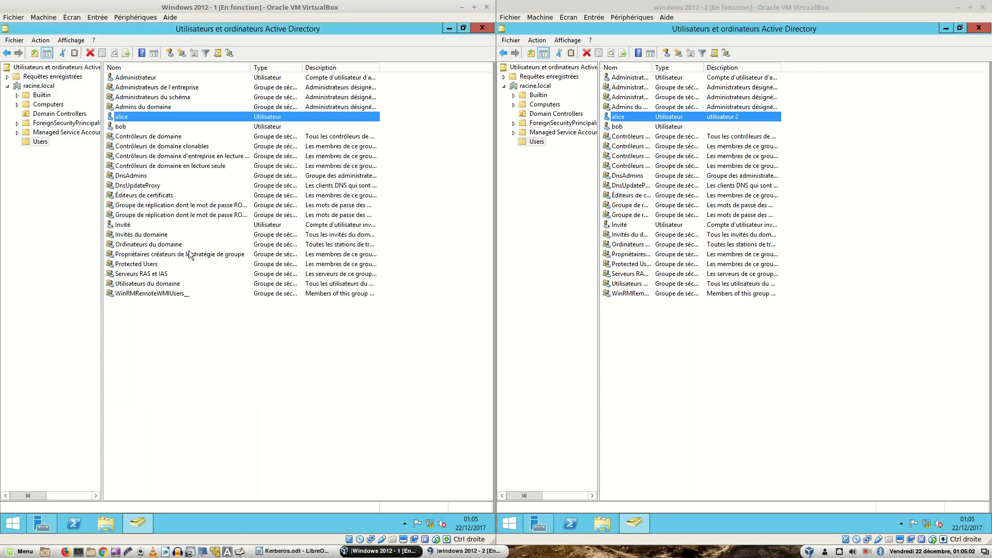
click(131, 119)
click(117, 129)
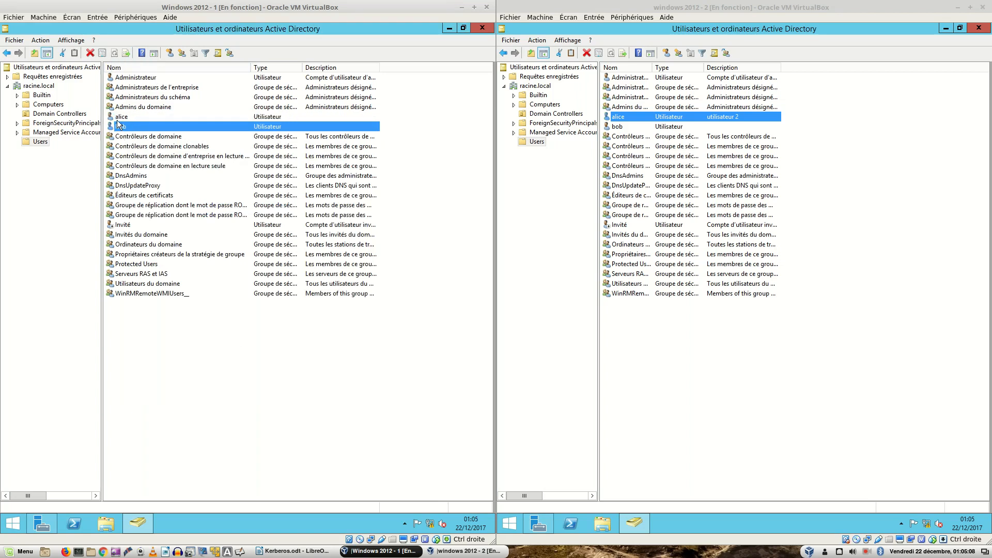
click(117, 120)
double_click(117, 122)
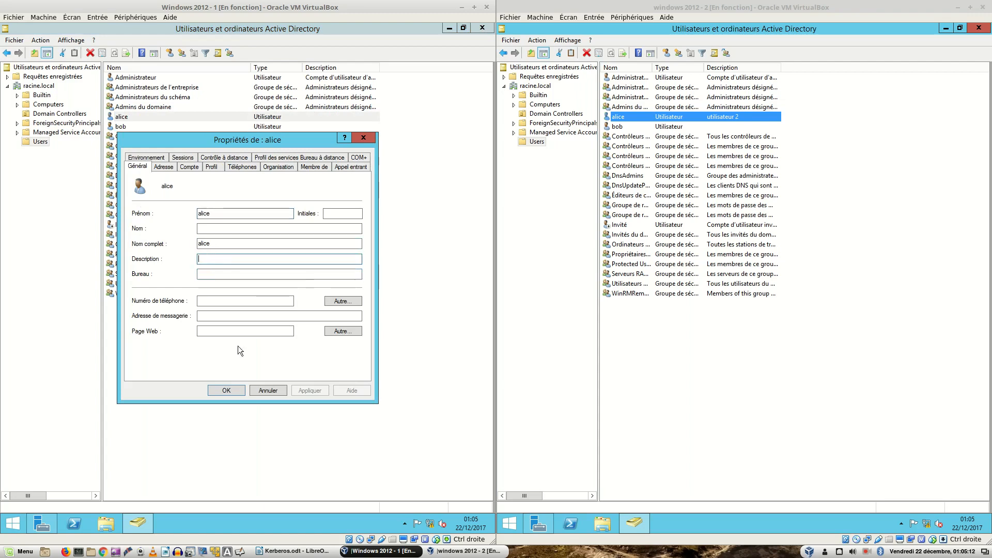
click(227, 390)
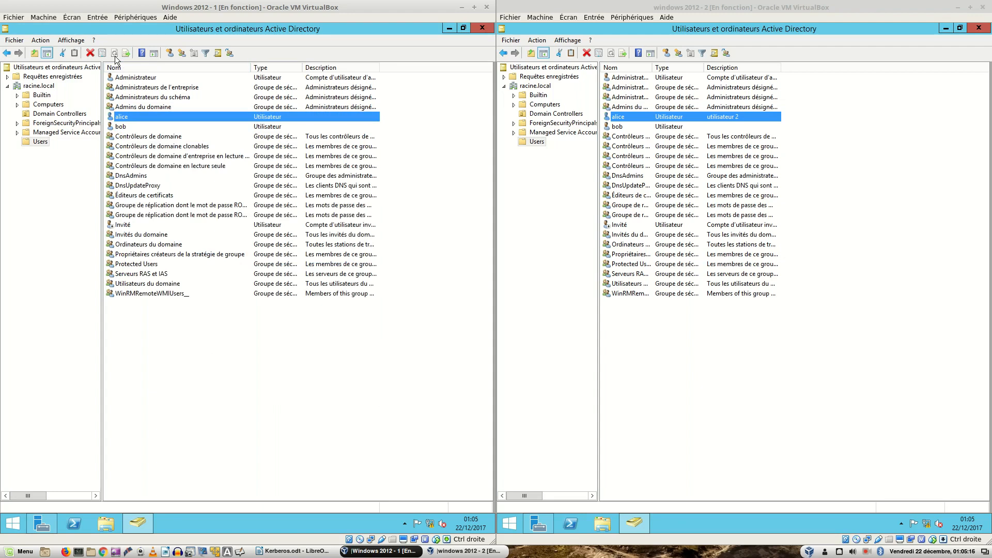
click(261, 417)
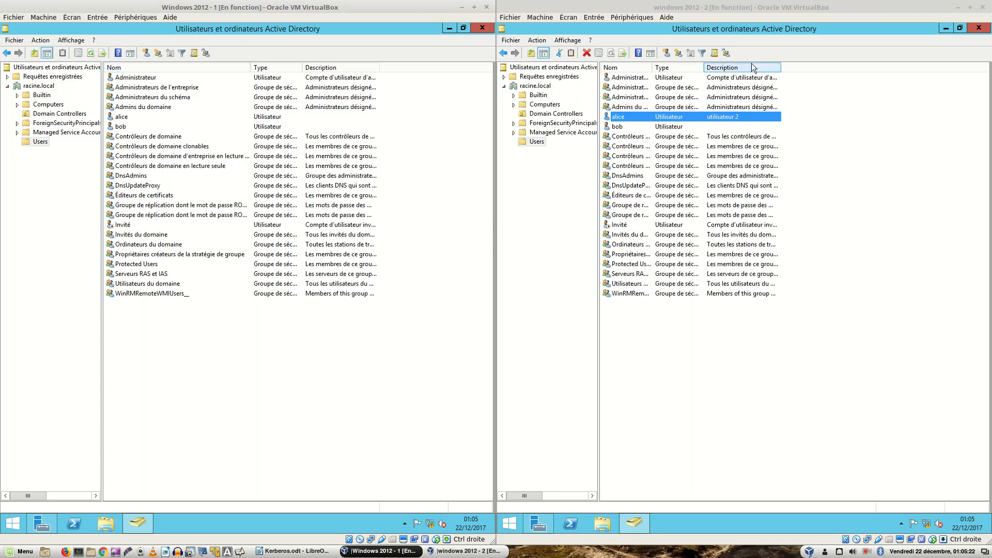
Step: Close Active Directory Users and Computers on both servers and launch DNS Manager on each
click(977, 28)
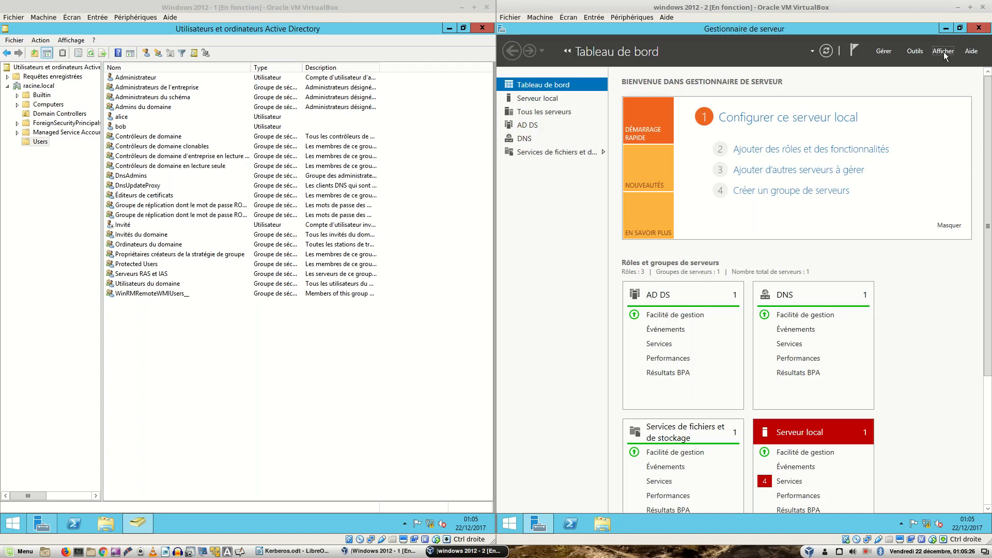
click(916, 51)
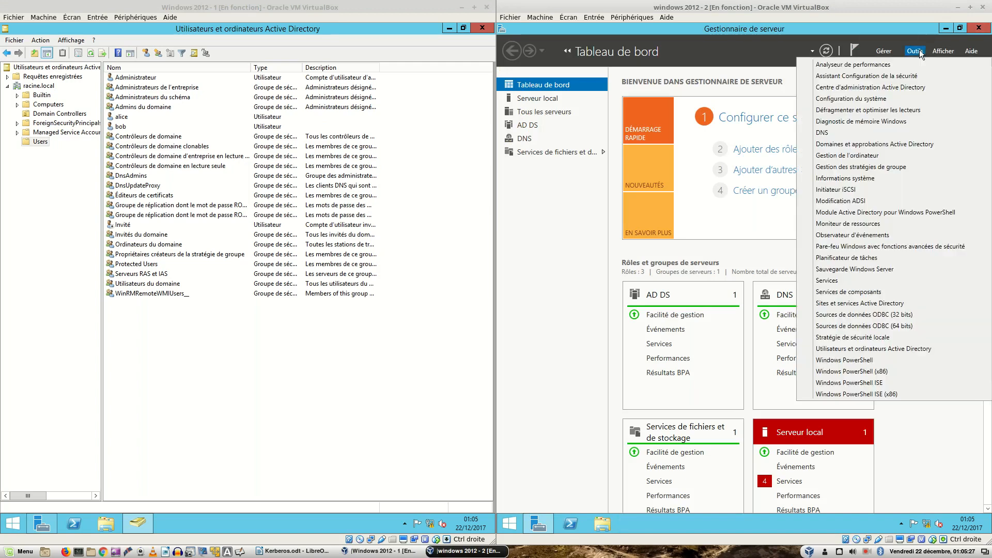
click(834, 133)
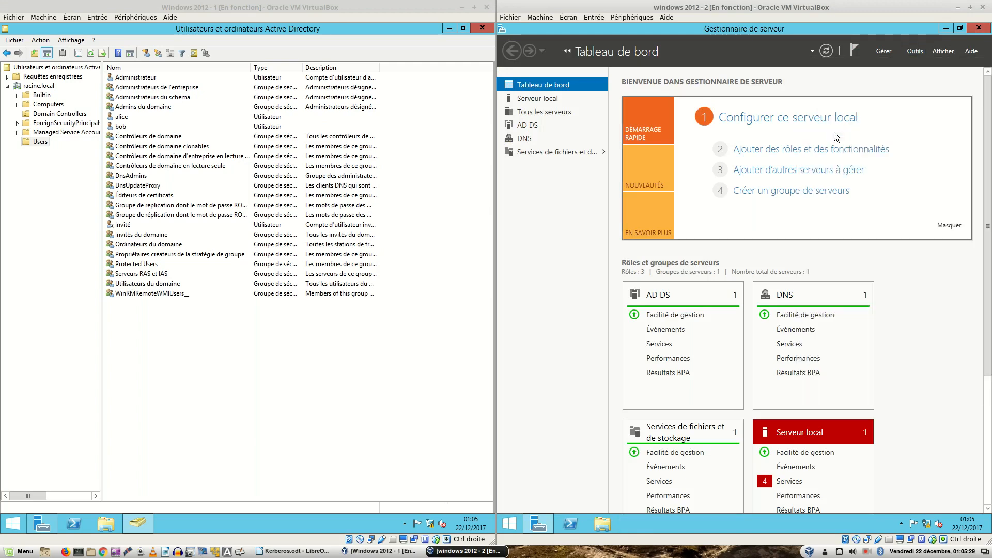
click(482, 28)
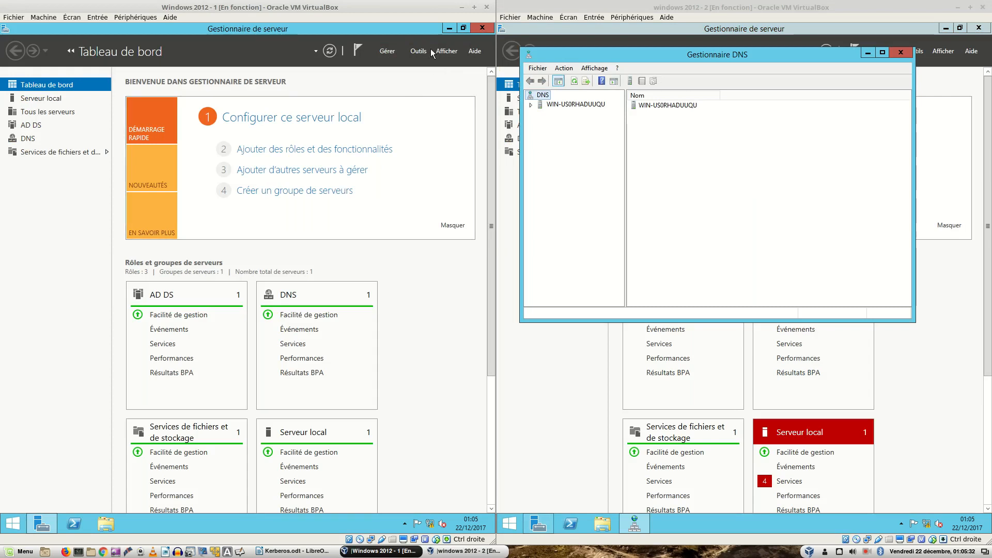
click(419, 51)
click(346, 134)
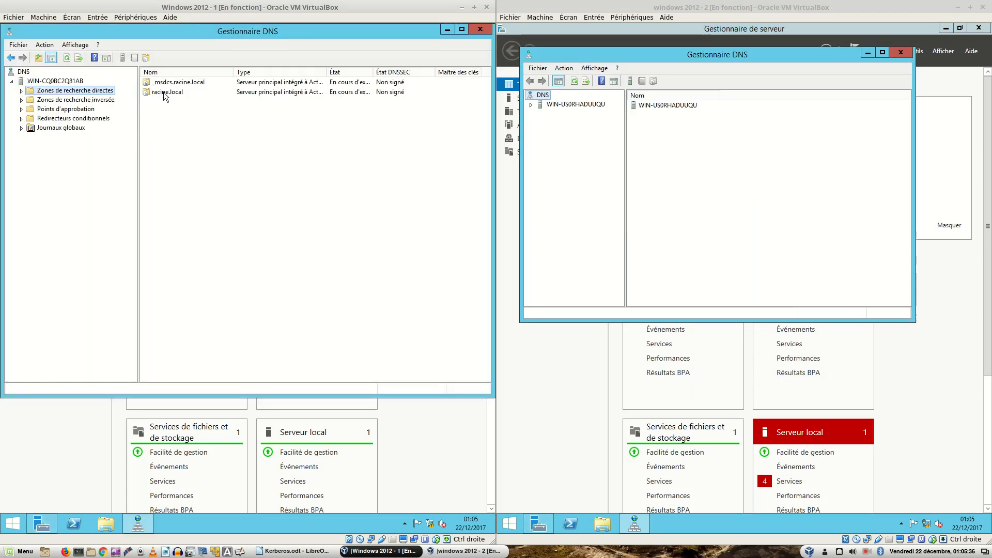
Step: Display the empty Reverse Lookup Zones folder on server 1, then on server 2
double_click(147, 92)
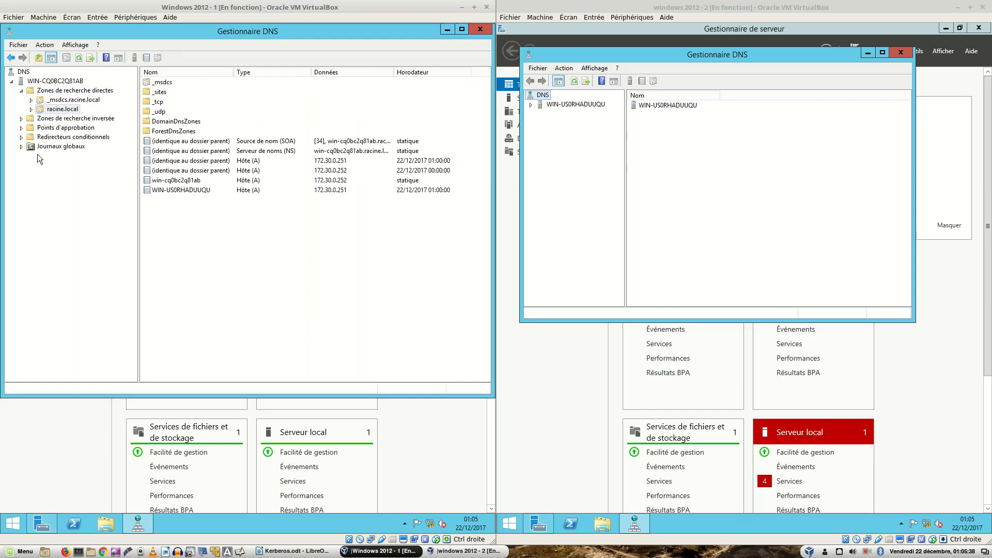
click(72, 119)
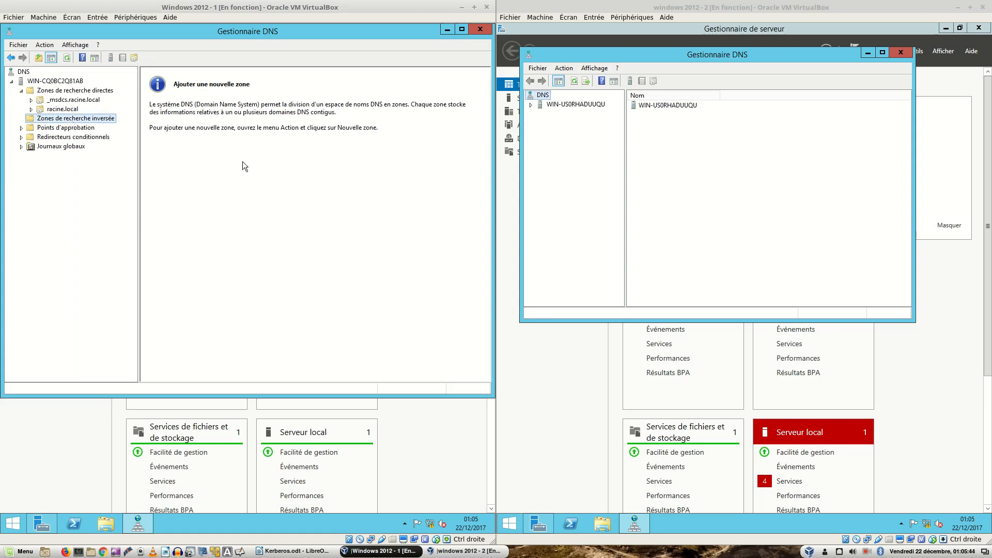
click(688, 144)
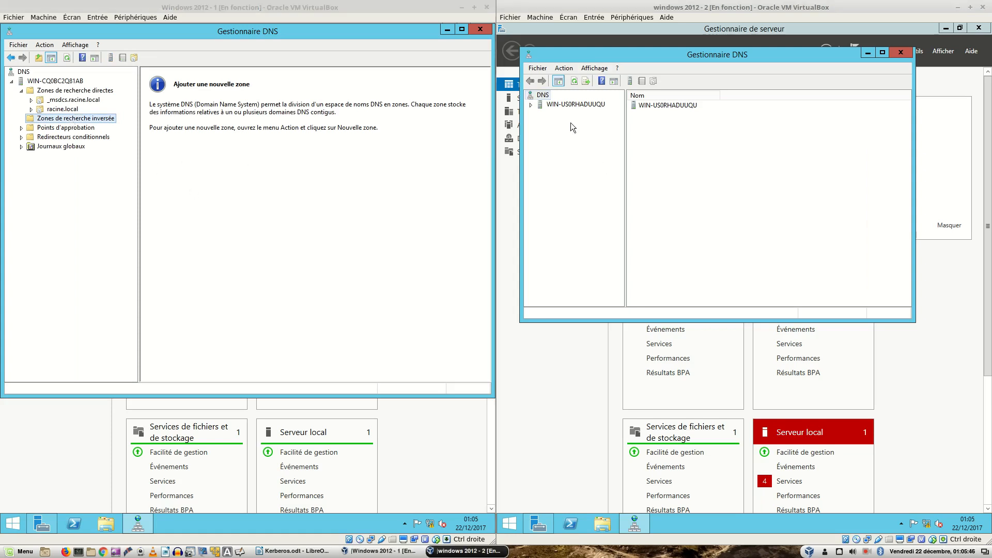
double_click(536, 106)
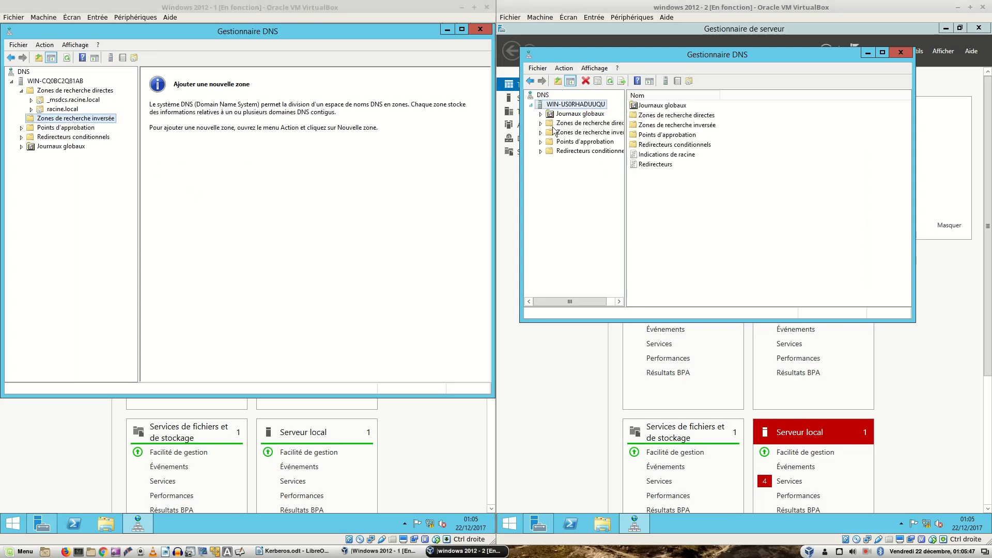
click(588, 124)
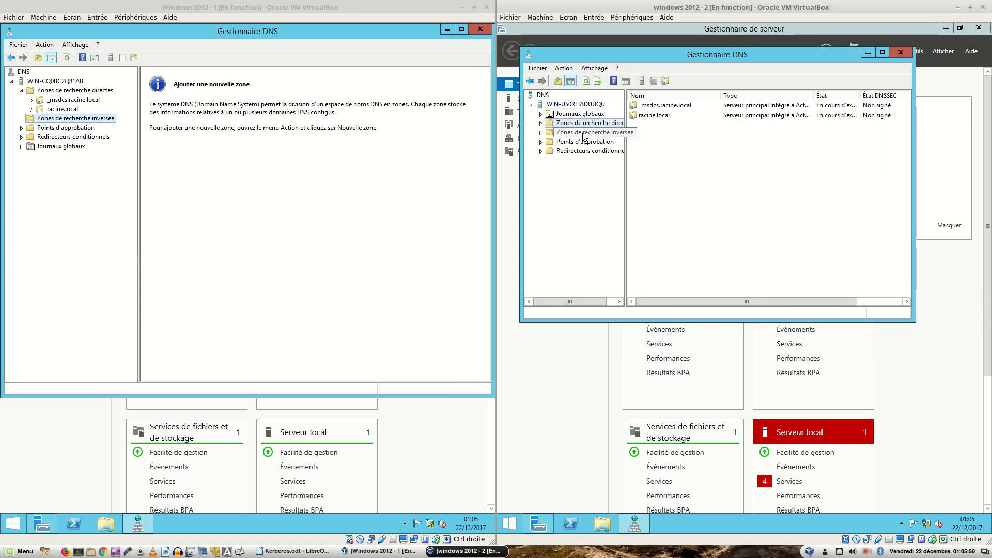
click(586, 133)
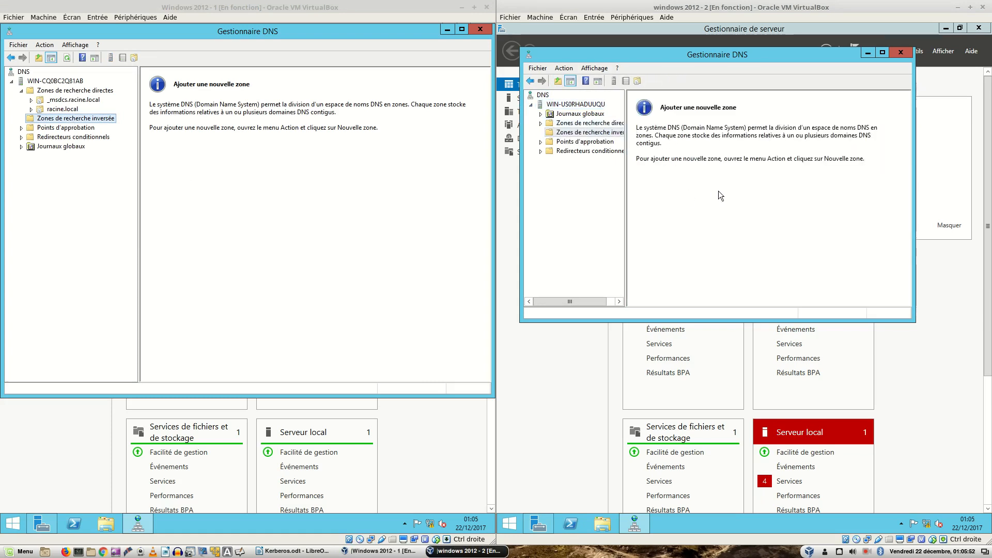
Step: Create a primary AD-integrated IPv4 reverse zone for network 172.30, allowing secure updates only
right_click(611, 134)
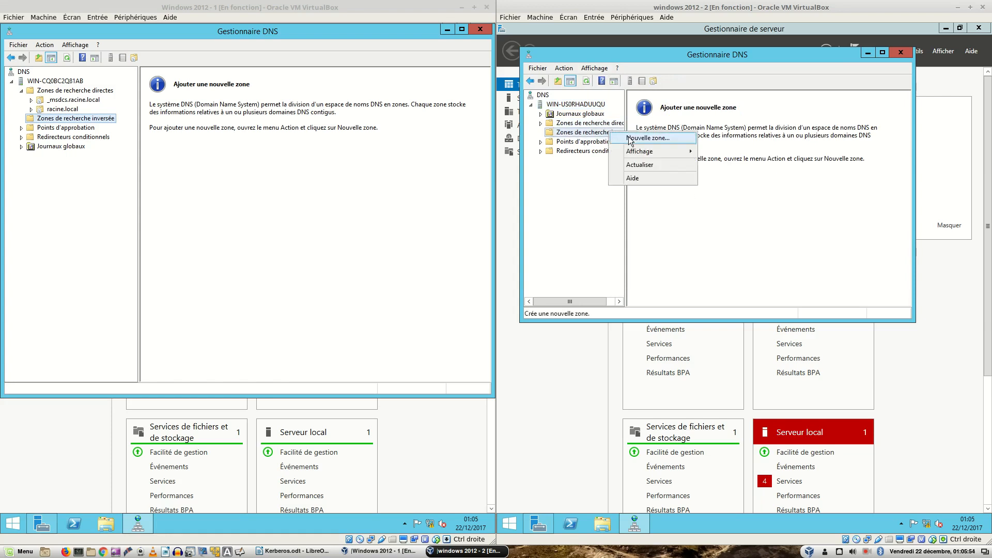
click(628, 139)
click(712, 261)
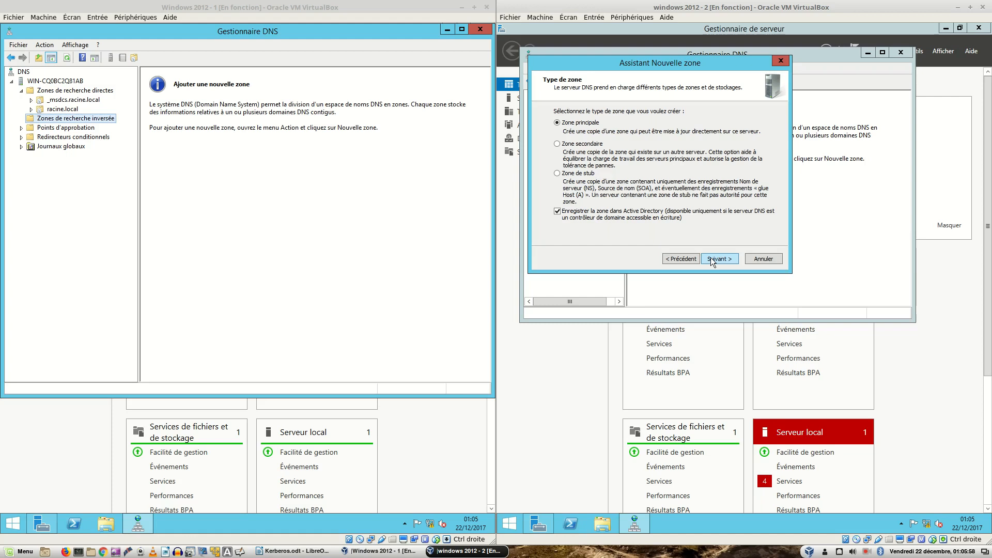
click(712, 261)
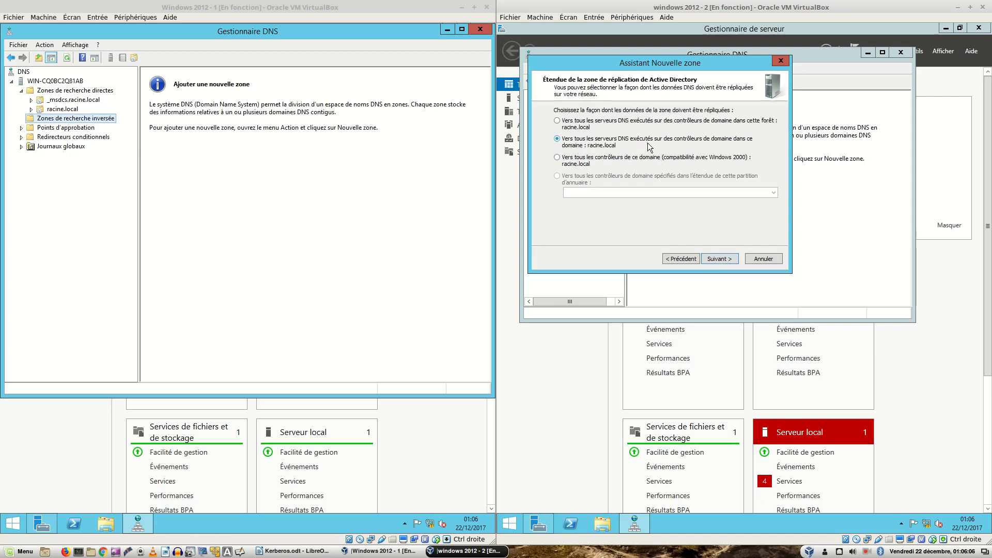
click(720, 259)
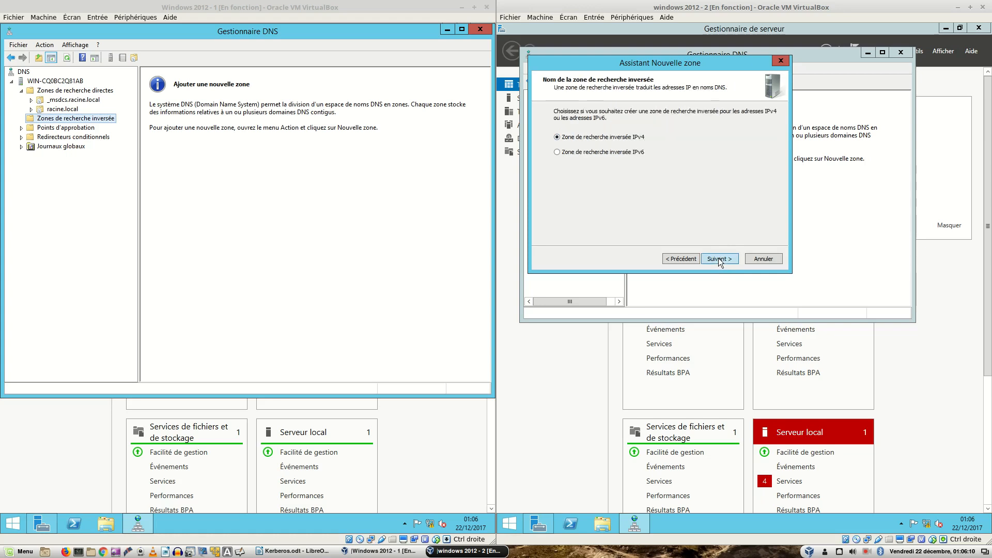
click(720, 258)
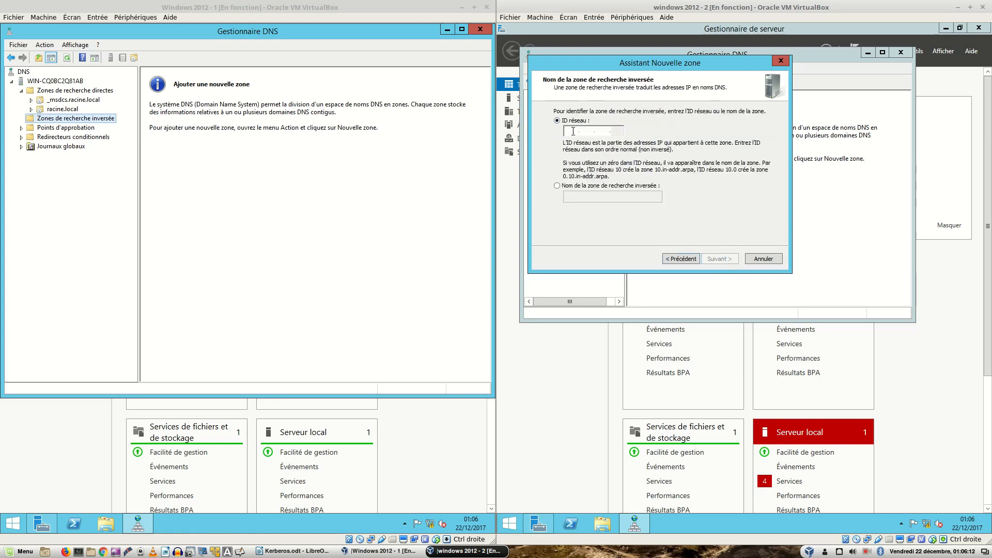
text(172.30..)
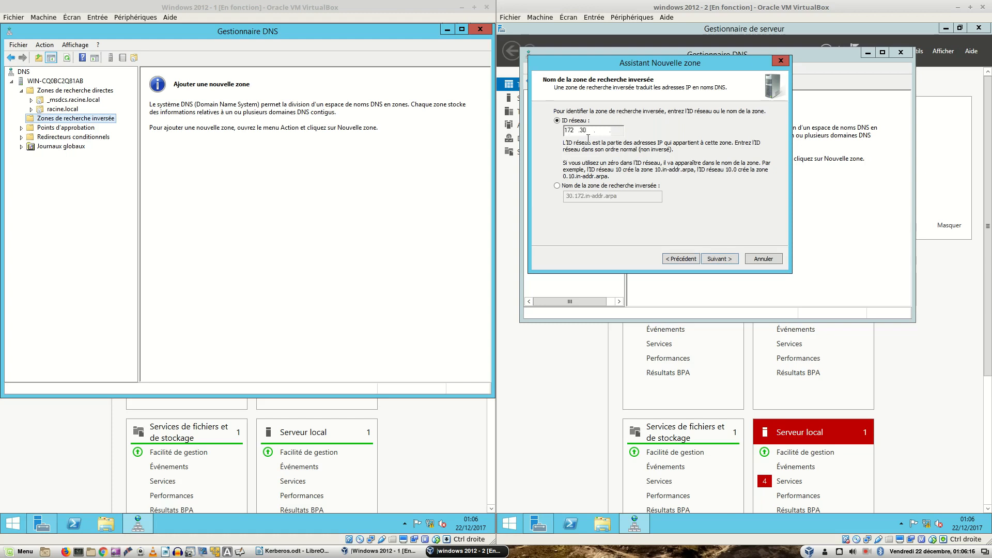
click(715, 261)
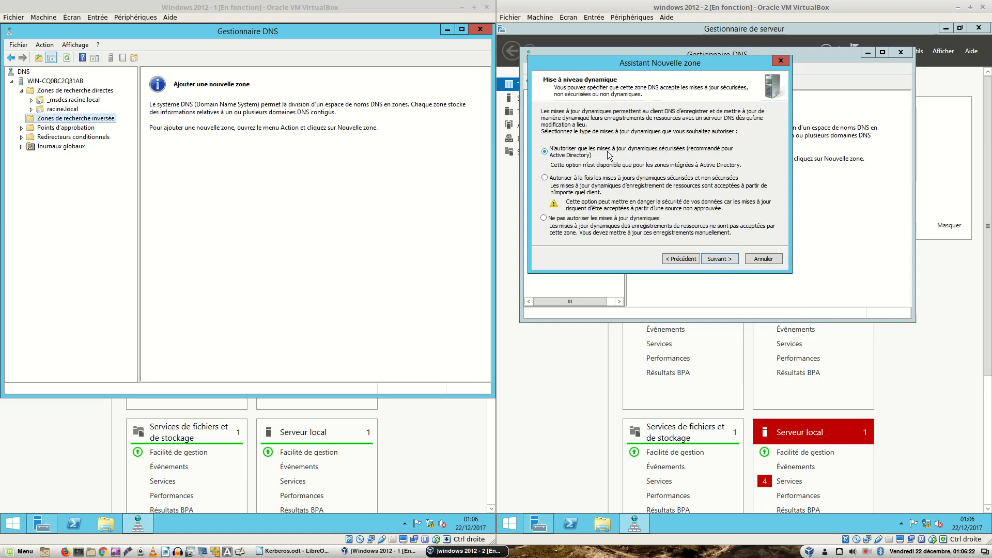
click(717, 259)
click(718, 259)
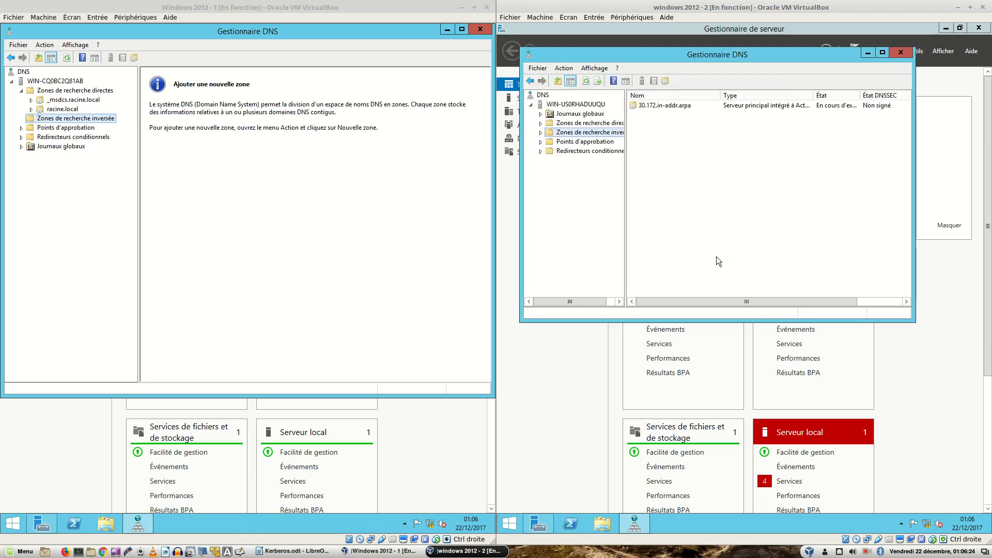
Step: Start a PTR record for 172.30.0.252 in 30.172.in-addr.arpa, targeting win-cq0bc2q81ab.racine.local
double_click(669, 107)
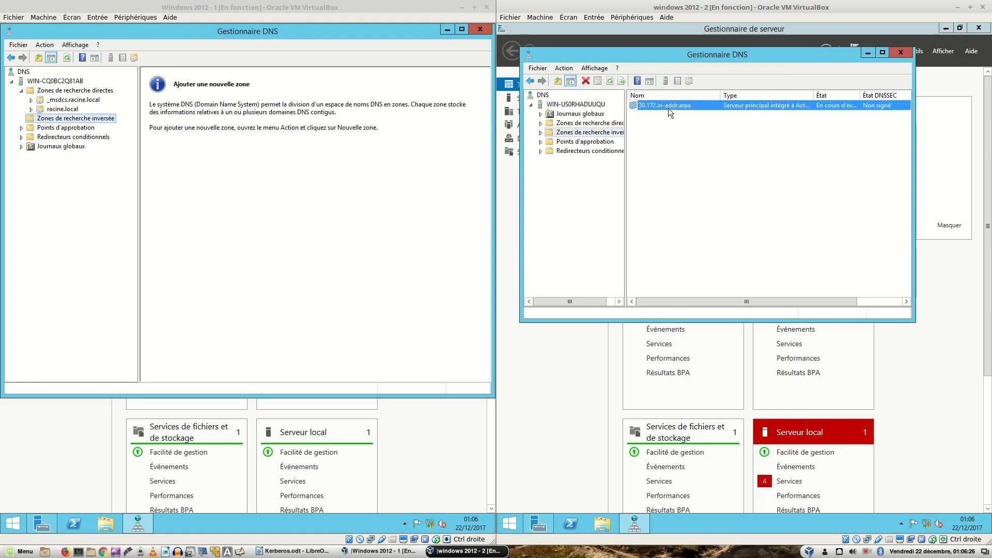
right_click(663, 138)
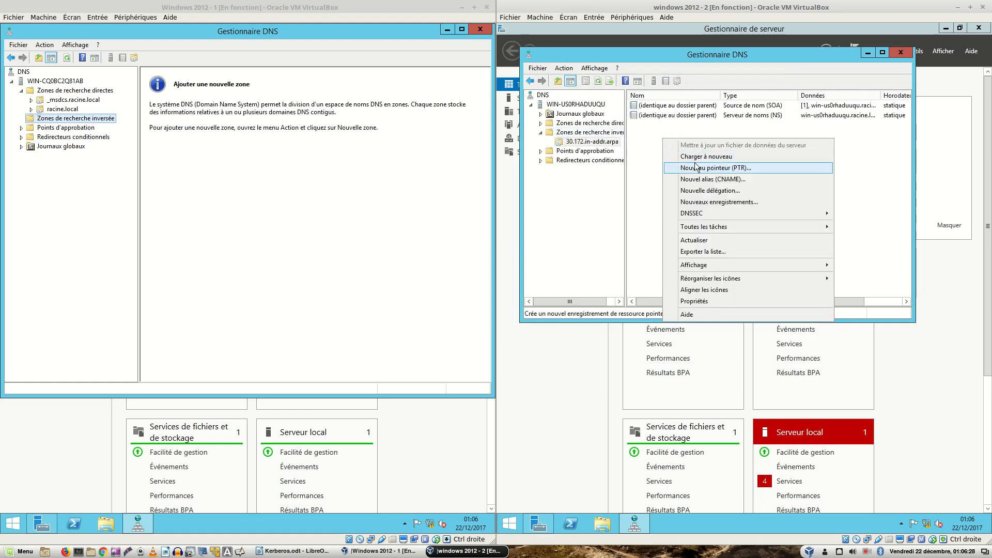
click(696, 168)
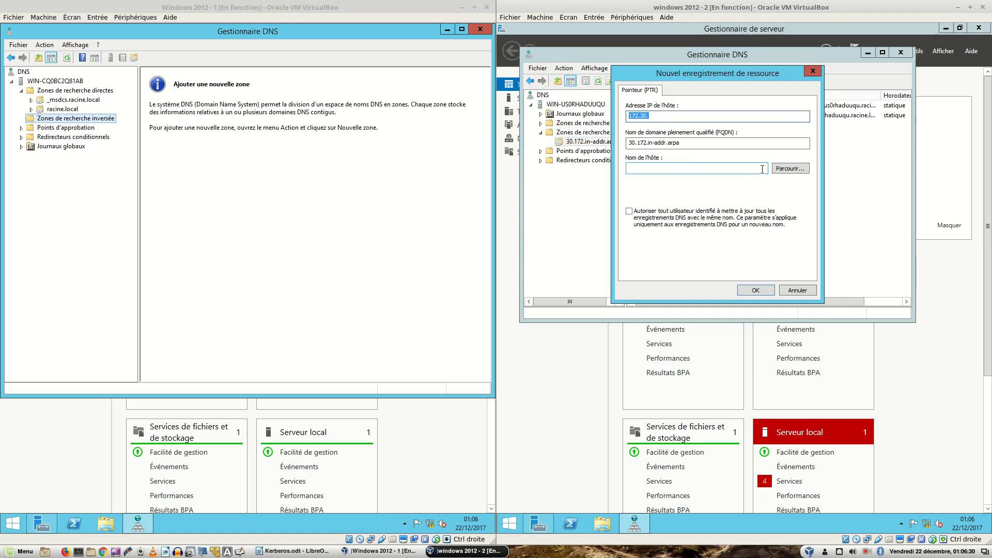
click(780, 169)
double_click(654, 153)
double_click(658, 154)
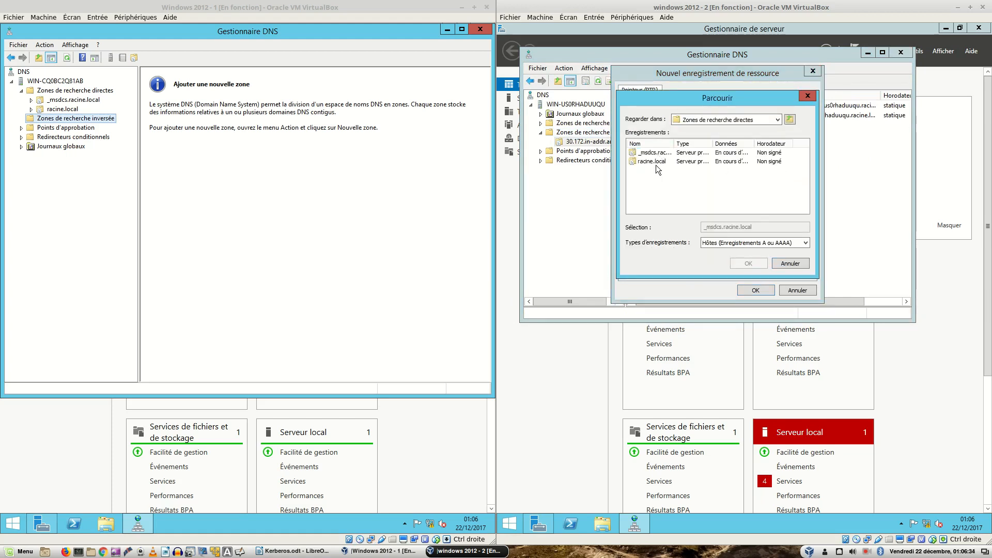
double_click(654, 162)
scroll(687, 196, down, 1)
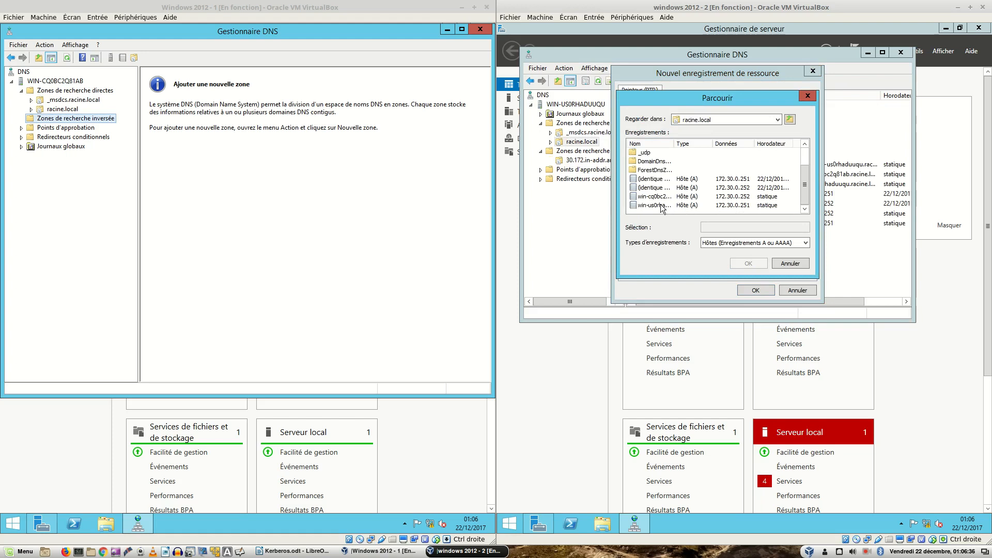
double_click(664, 198)
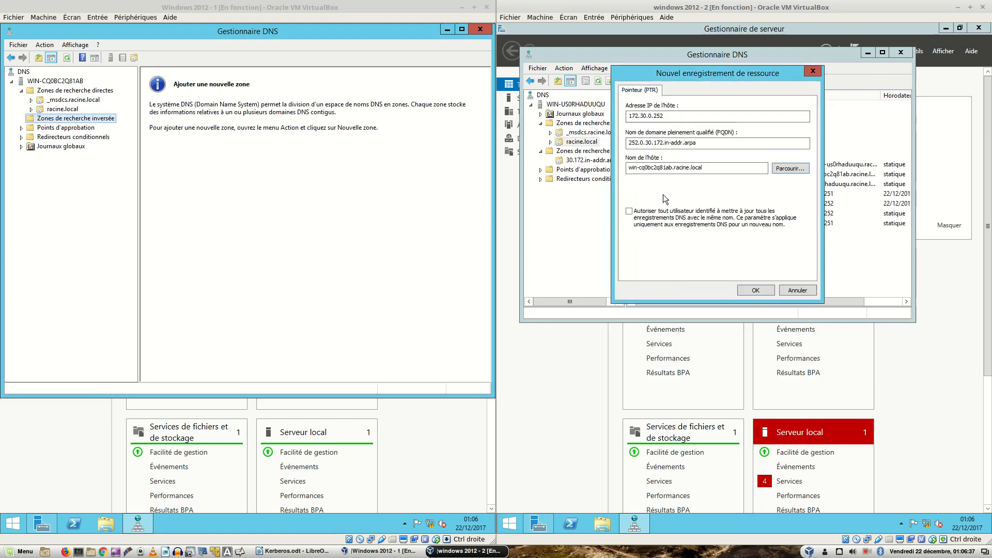
Step: Submit the 172.30.0.252 pointer record, dismiss the refusal message and close the dialog
click(754, 293)
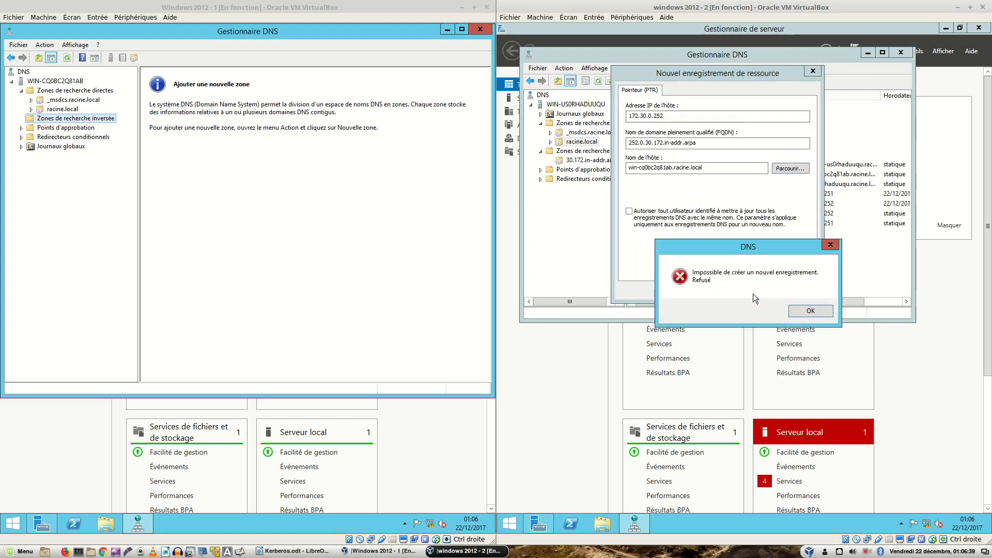
click(805, 311)
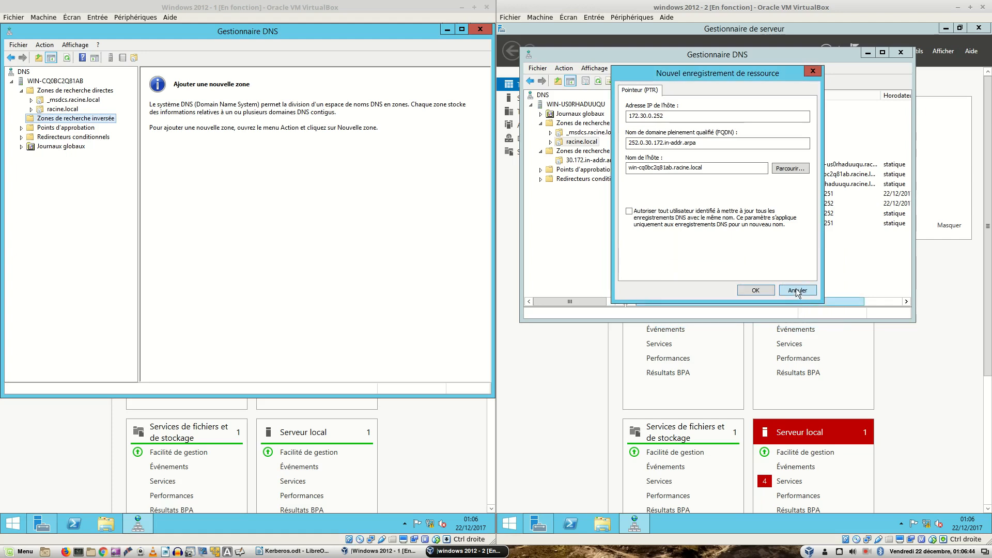
click(756, 291)
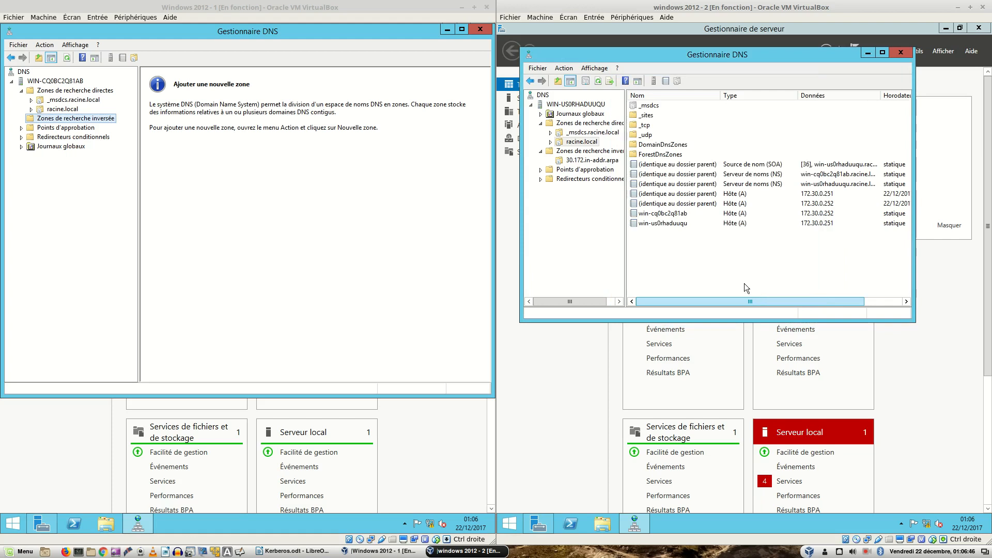
click(588, 162)
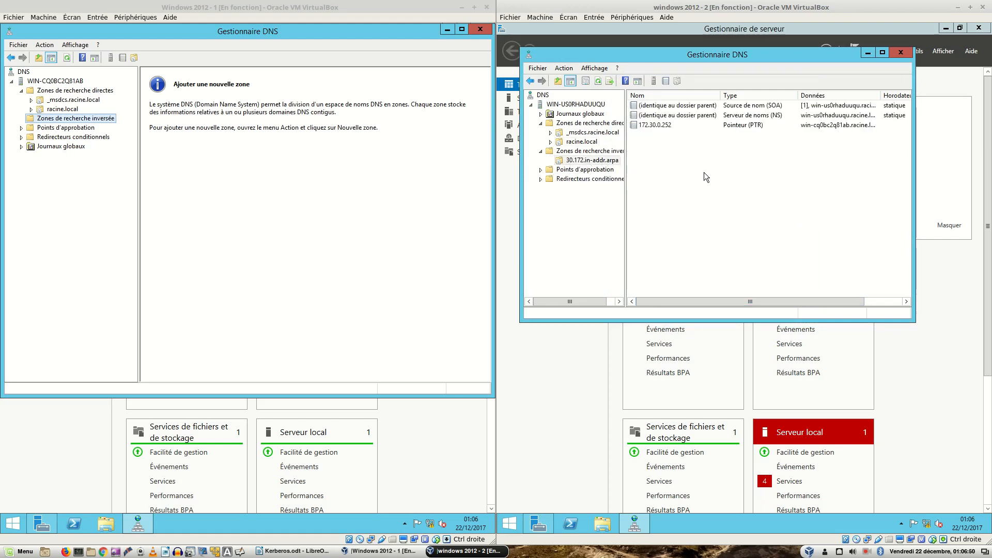
Step: Start another pointer record in the 30.172.in-addr.arpa zone, cancelling the first host browse
right_click(675, 146)
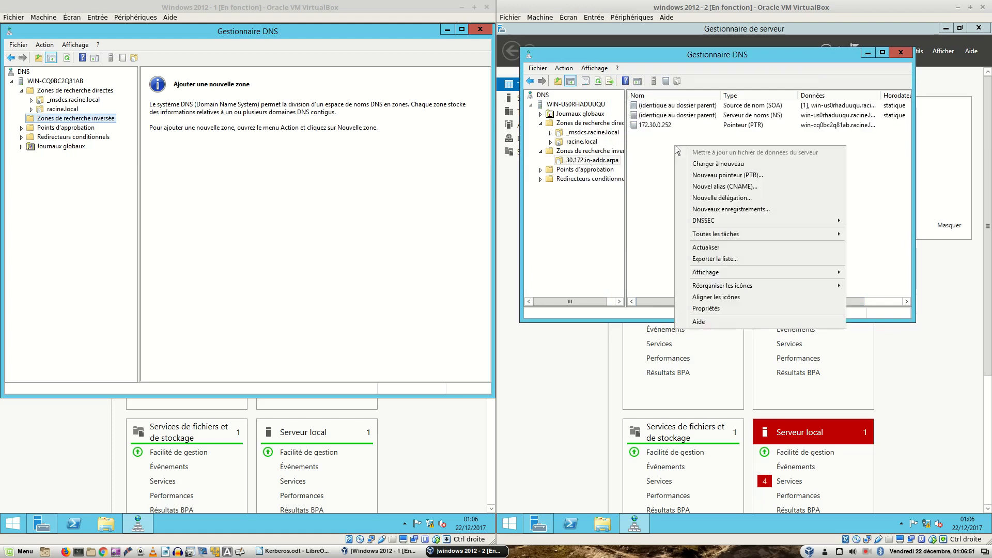
click(714, 177)
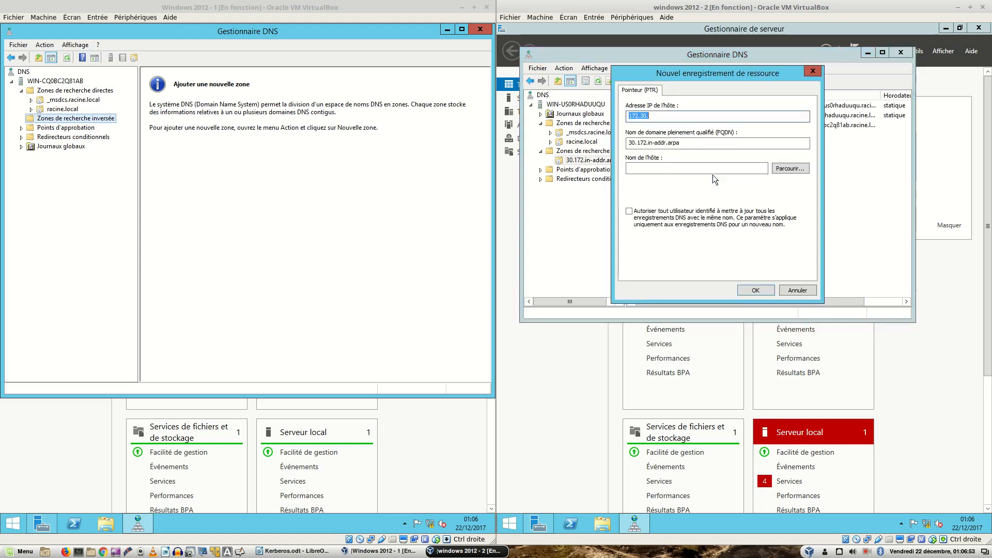
click(789, 171)
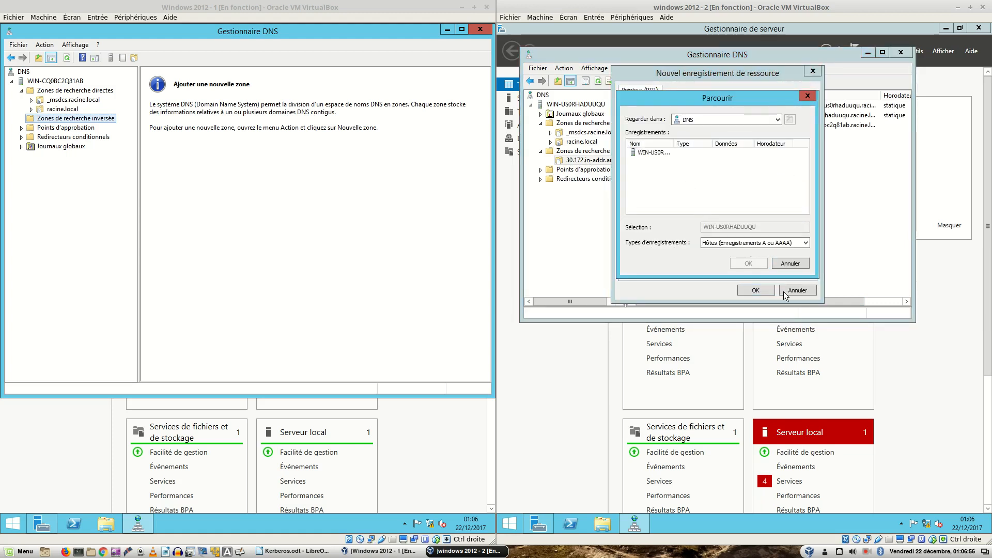
click(789, 264)
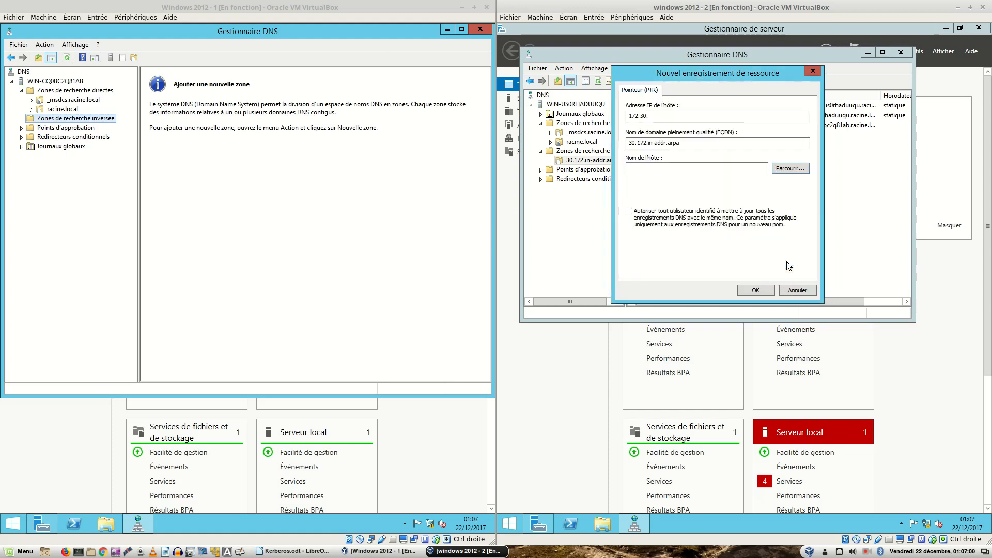
Step: Point 172.30.0.251 at win-us0rhaduuqu.racine.local, submit it and dismiss the error
click(790, 169)
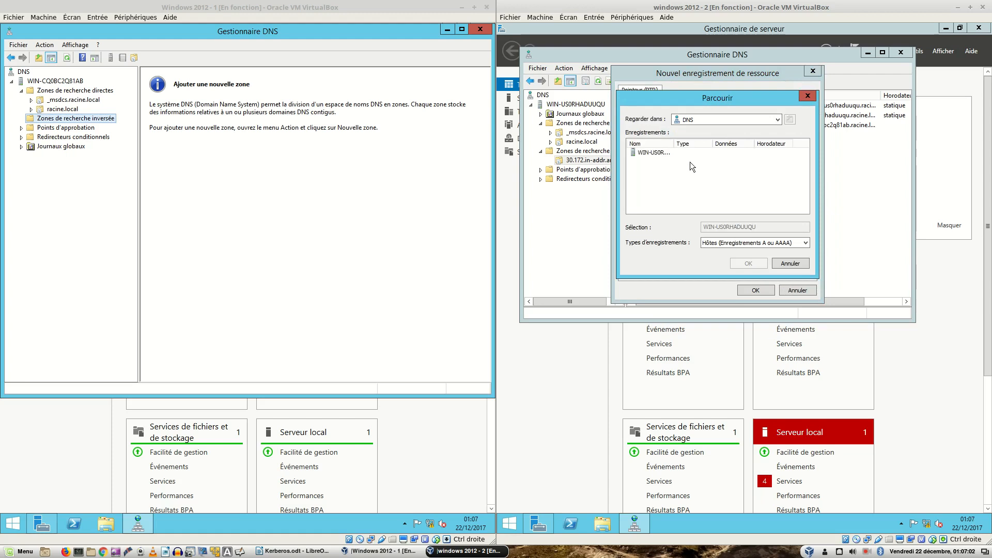
double_click(641, 154)
double_click(640, 154)
double_click(650, 162)
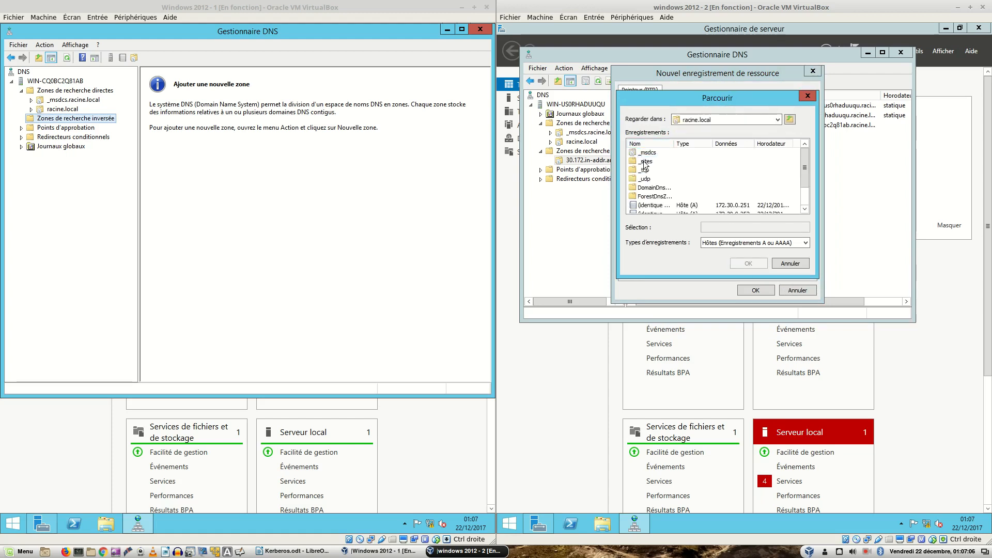
scroll(671, 209, down, 1)
double_click(657, 206)
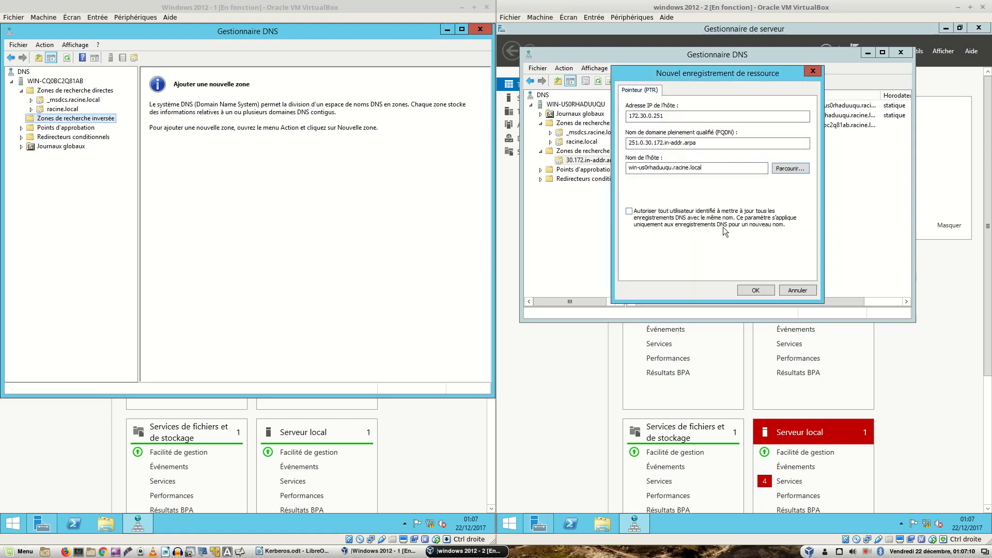
click(756, 291)
click(810, 310)
click(758, 292)
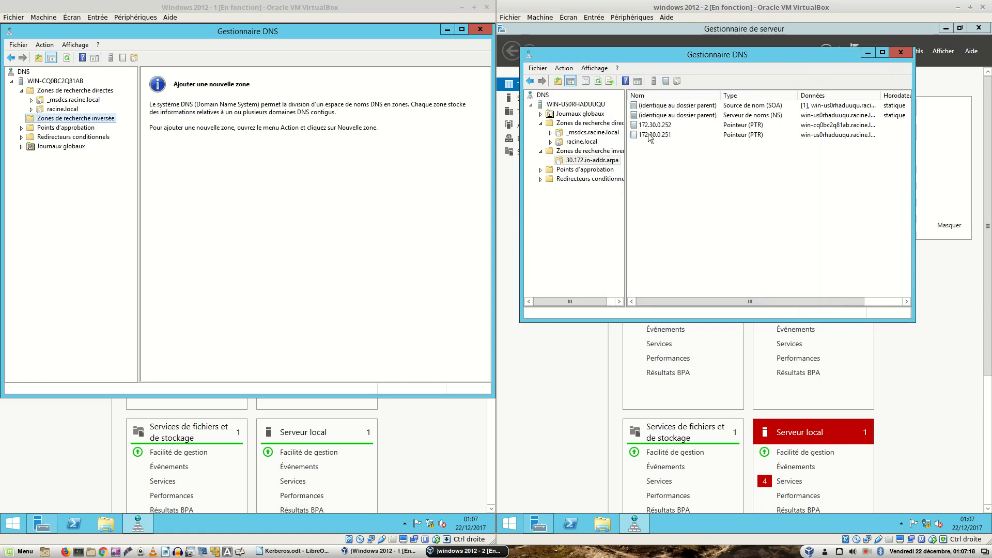
Step: Add a PTR record mapping 172.30.0.251 to the racine.local host record
click(613, 162)
right_click(712, 161)
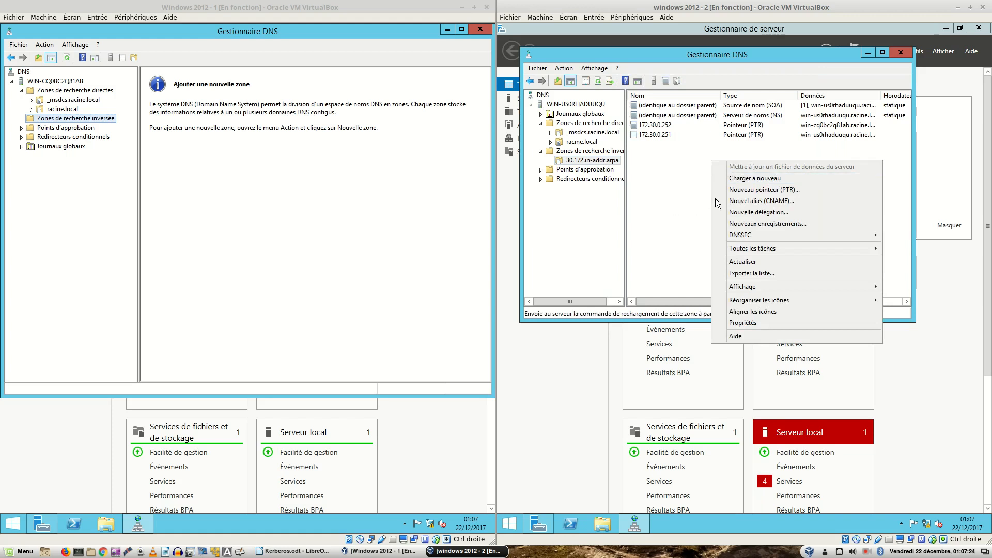
click(745, 190)
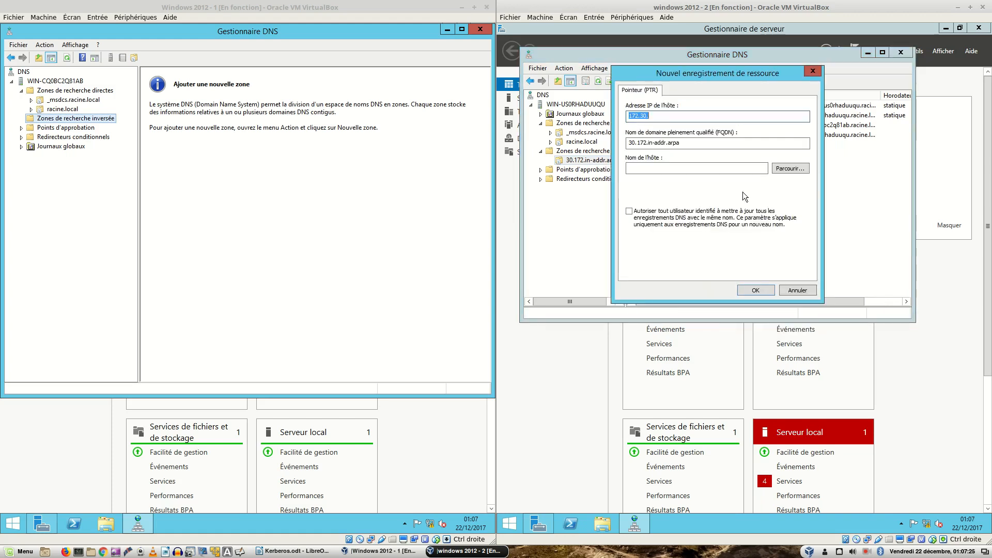
click(790, 170)
click(667, 154)
double_click(667, 154)
double_click(662, 161)
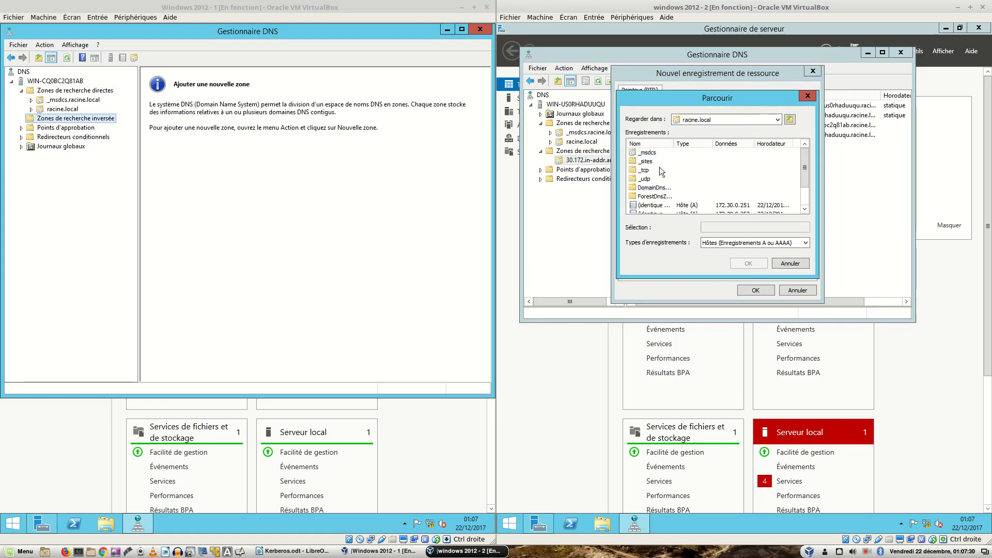
scroll(662, 172, down, 1)
click(671, 180)
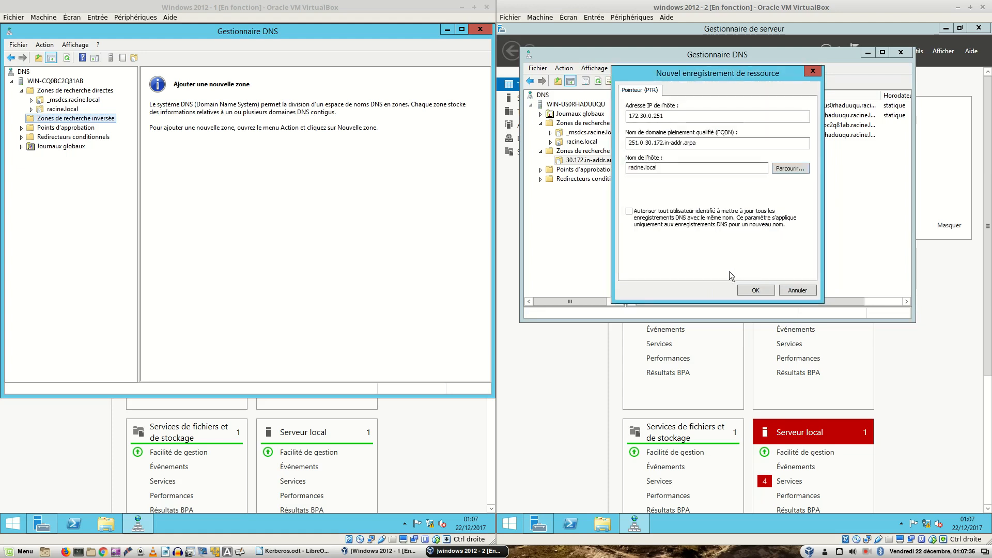
click(751, 293)
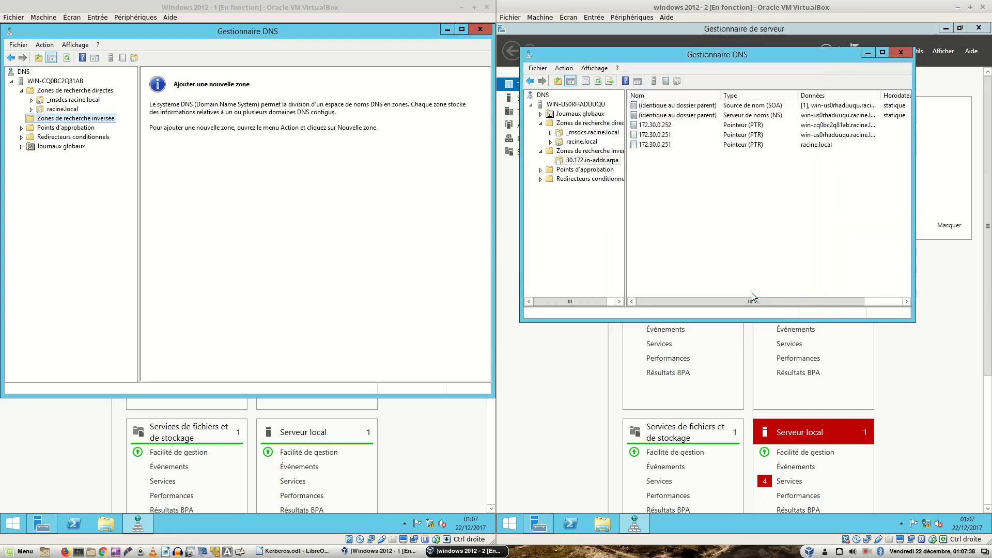
Step: Add a second PTR record mapping 172.30.0.252 to the other racine.local host record
right_click(663, 160)
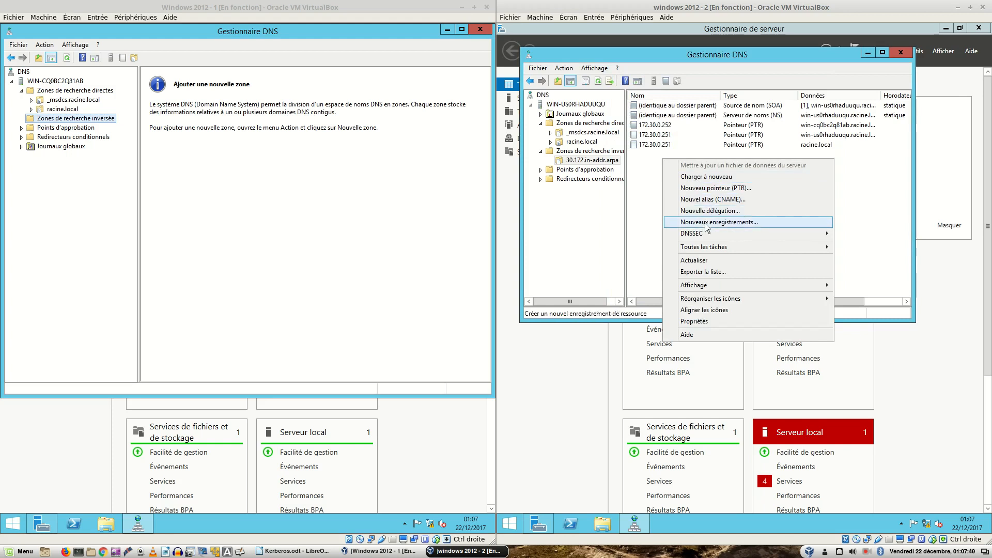
click(723, 189)
drag(702, 71, 681, 171)
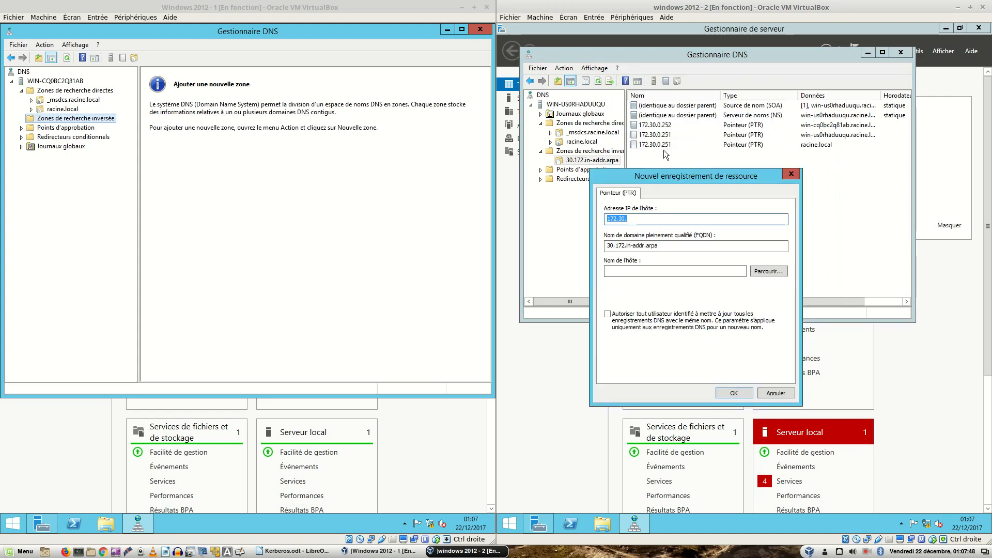
click(762, 271)
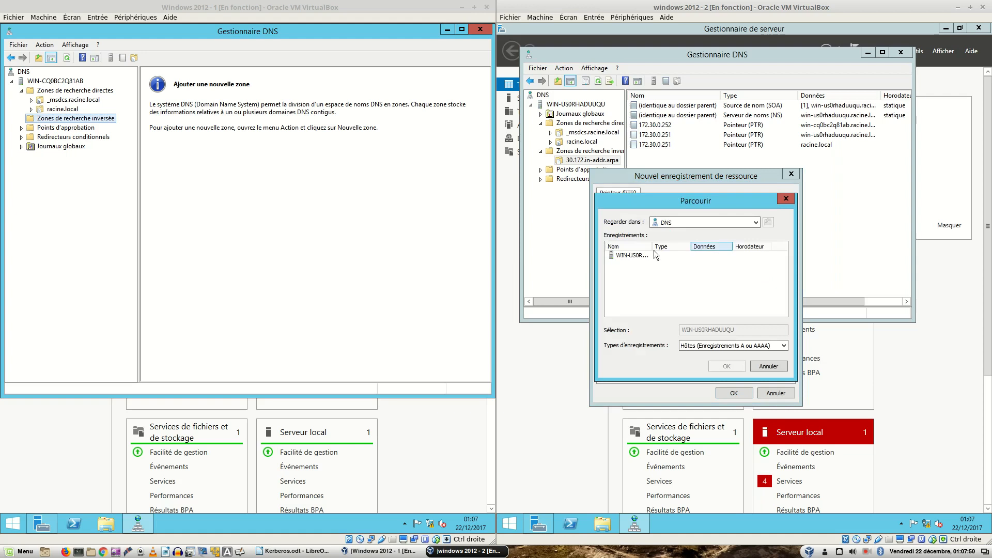
double_click(637, 252)
double_click(636, 252)
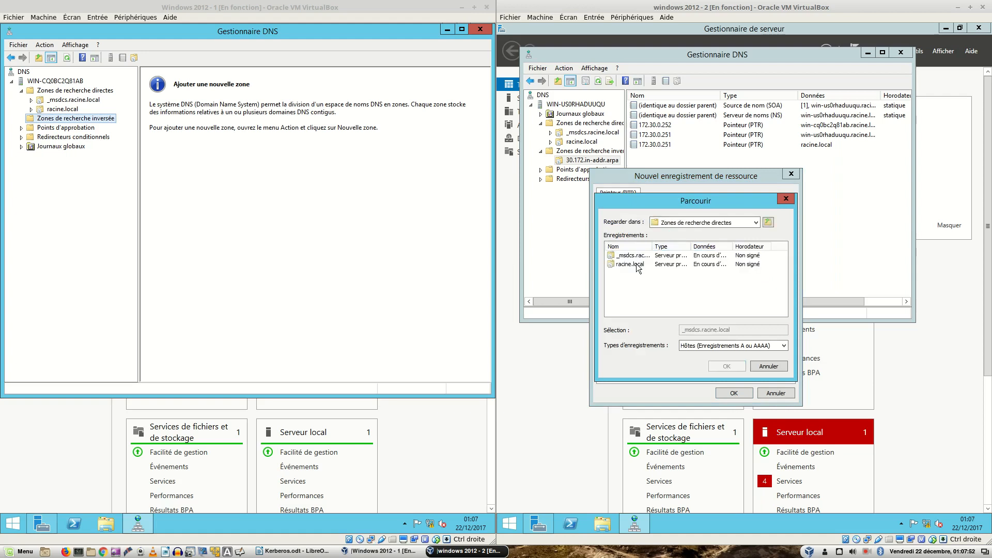
double_click(637, 263)
scroll(659, 296, down, 1)
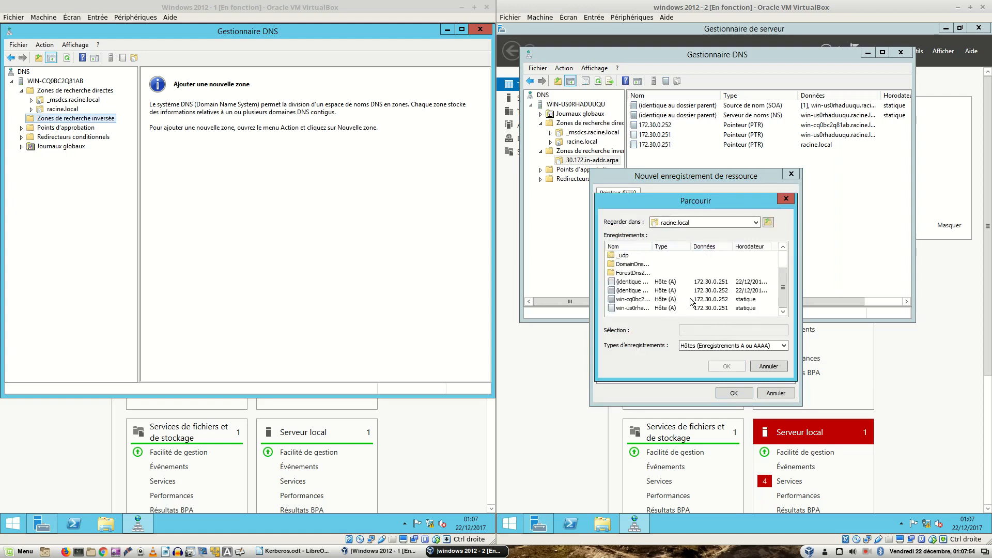
click(634, 291)
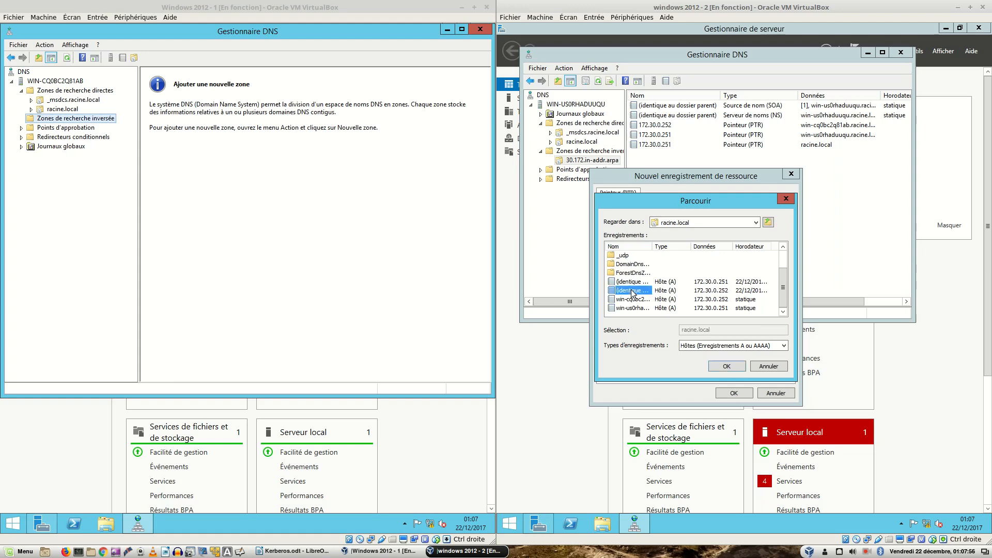
click(724, 364)
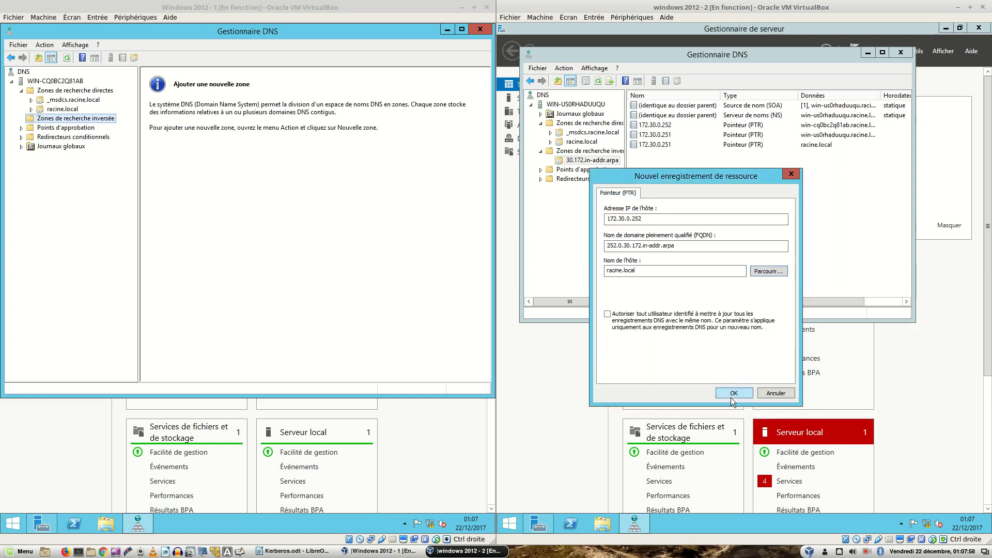
click(730, 394)
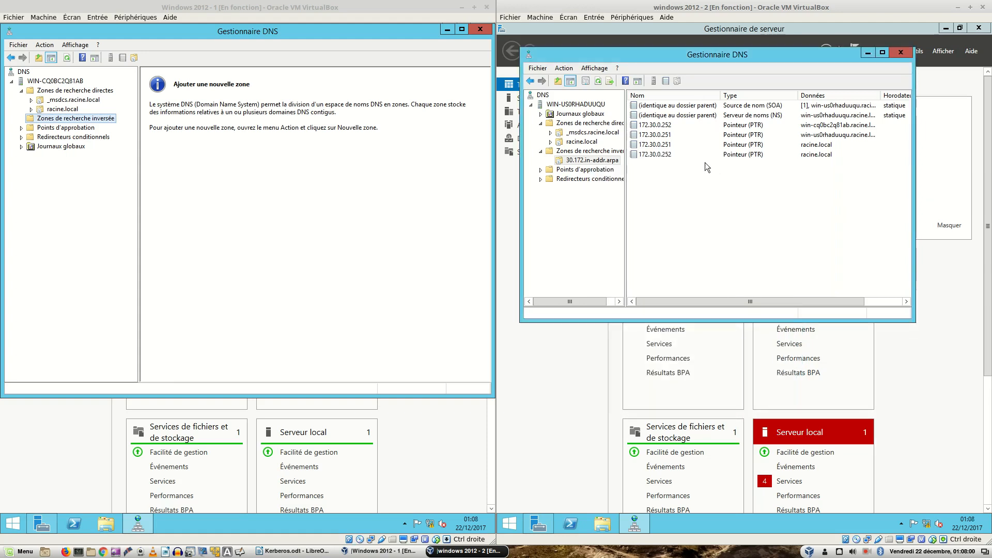
click(105, 123)
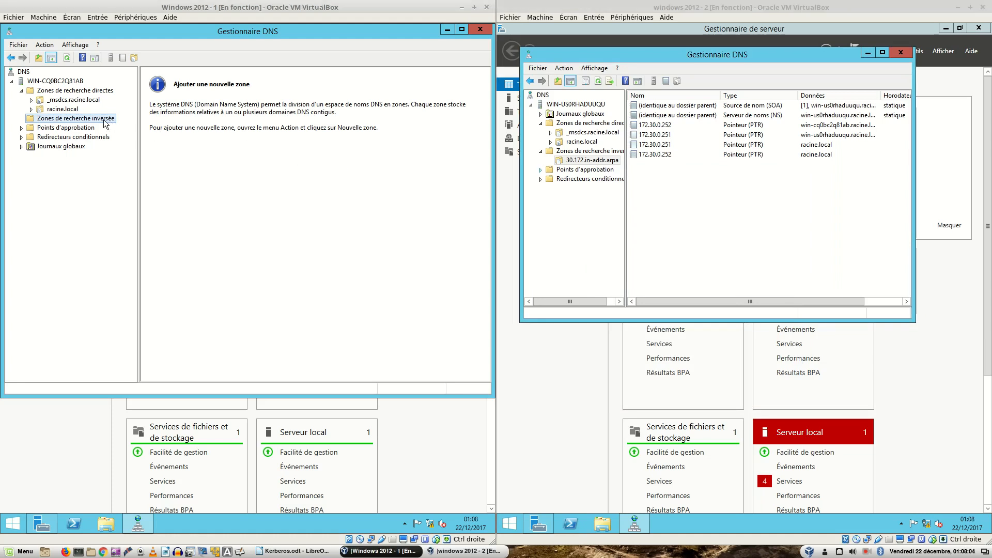
click(72, 91)
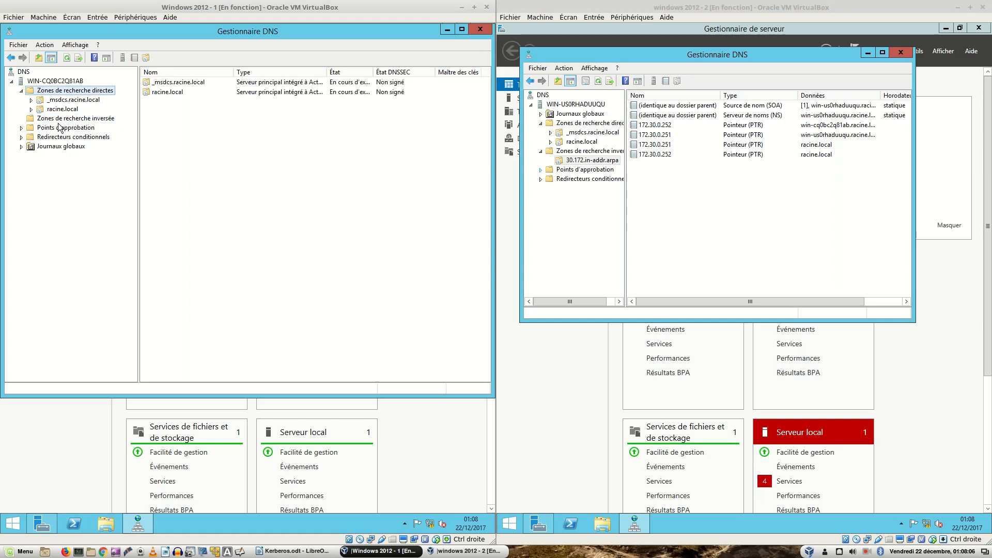
click(59, 127)
click(59, 119)
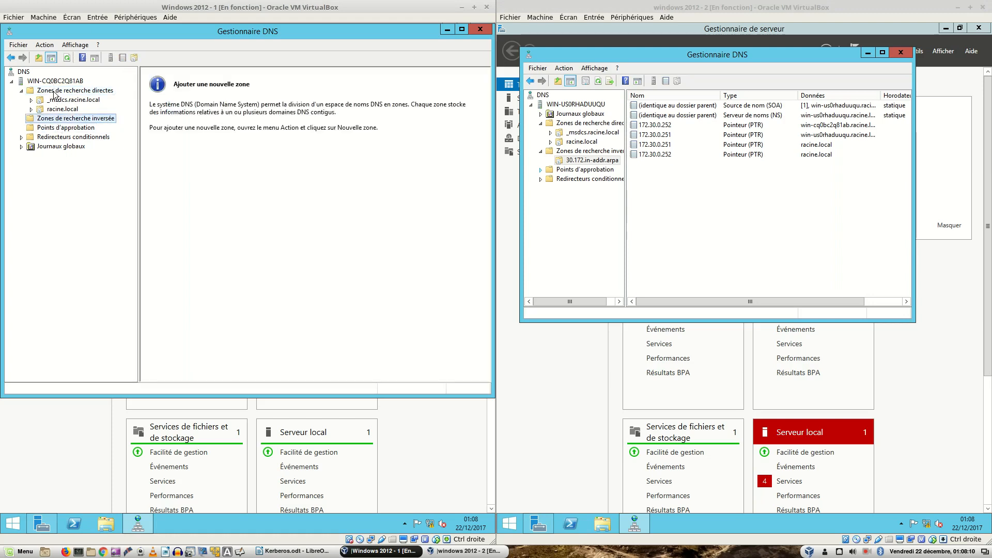
click(54, 91)
click(52, 110)
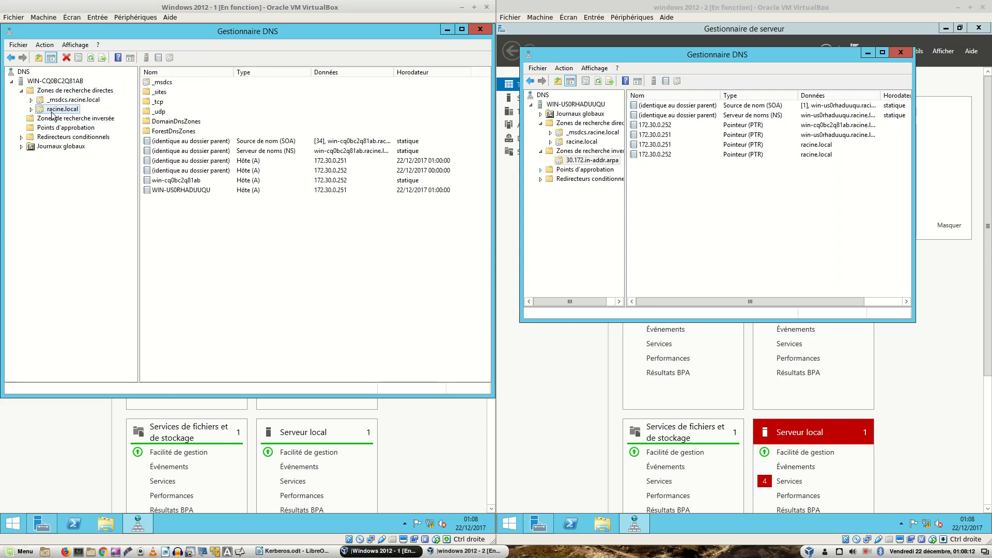
click(45, 120)
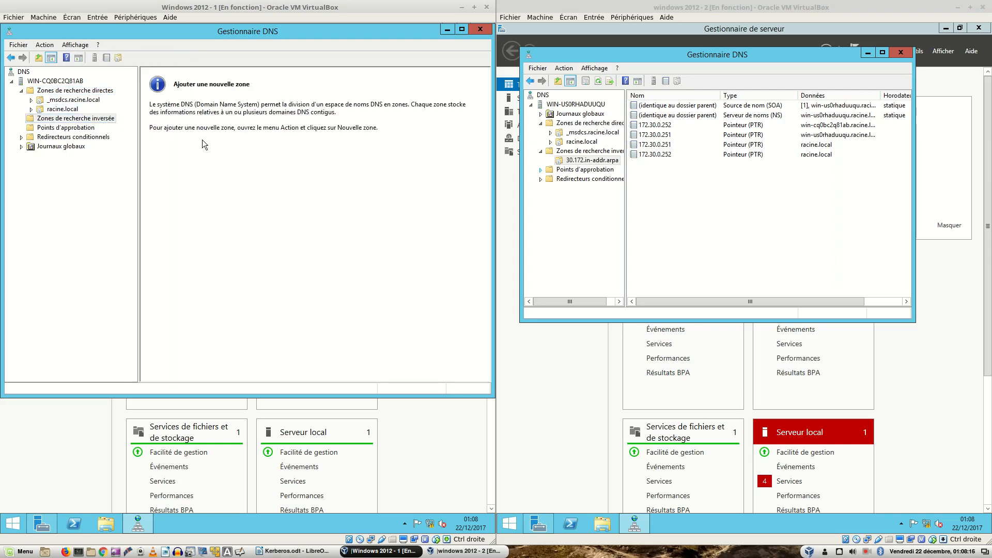
click(58, 120)
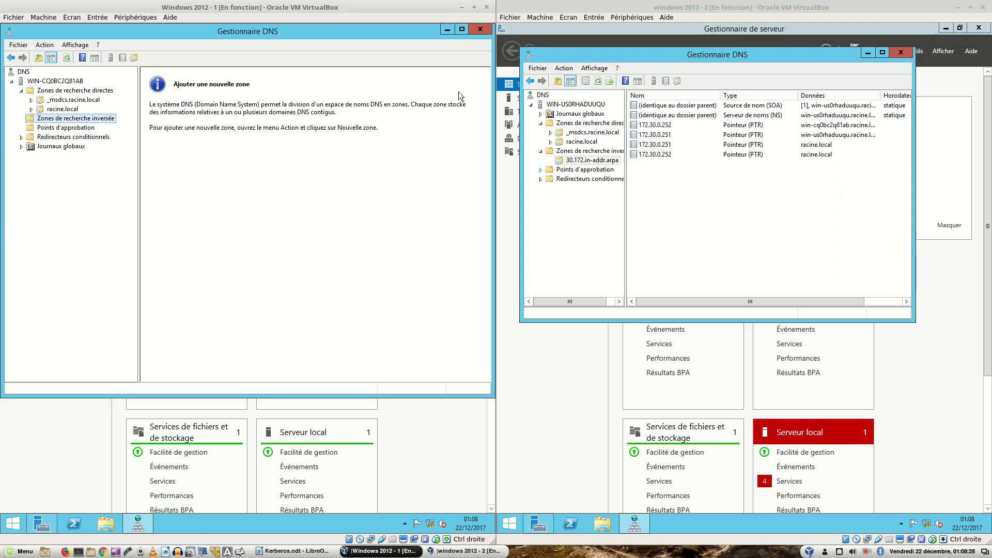
Step: Close server 2's DNS console and review server 1's racine.local and reverse lookup zones
click(899, 52)
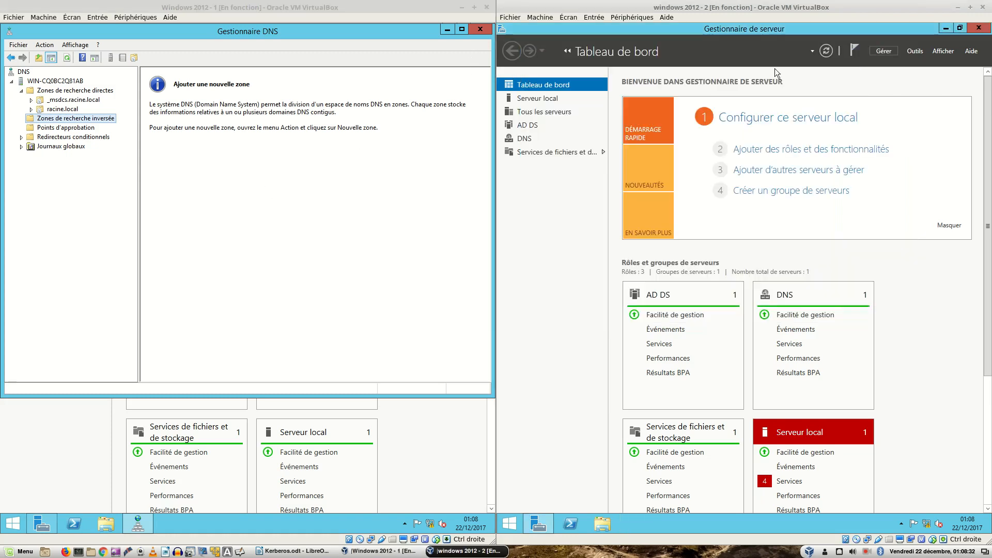
click(54, 109)
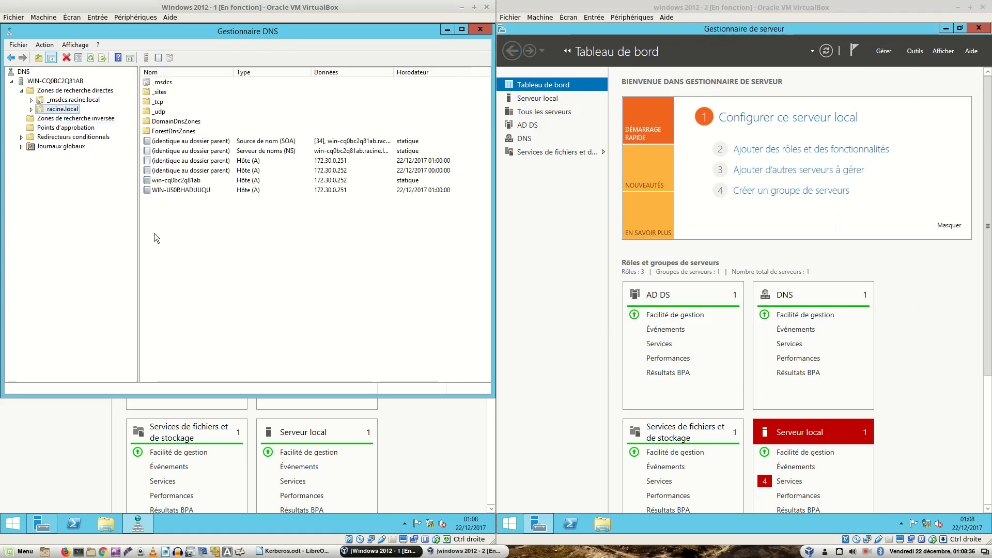
click(65, 120)
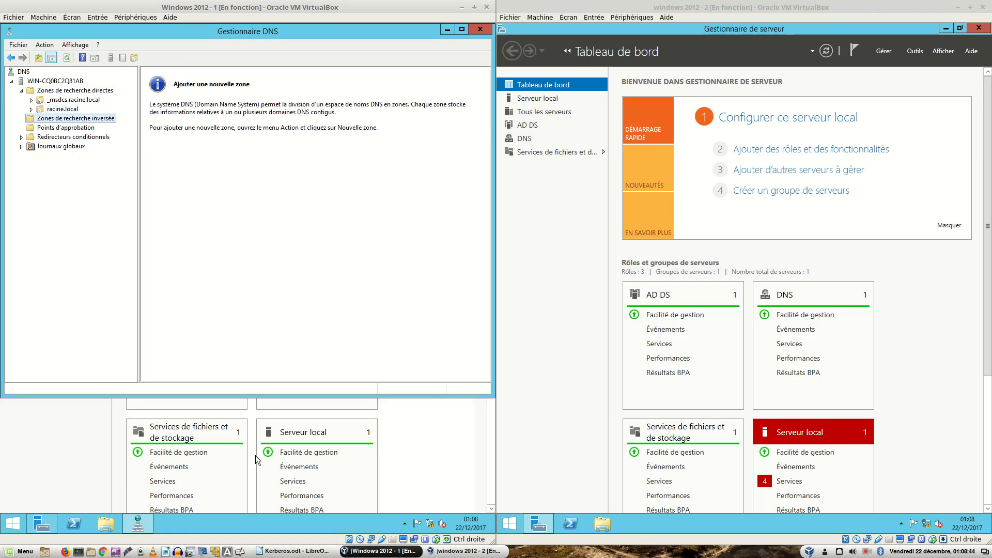
Step: Check both servers' Server Manager notification flags, then bring up server 2's Tools menu
click(432, 444)
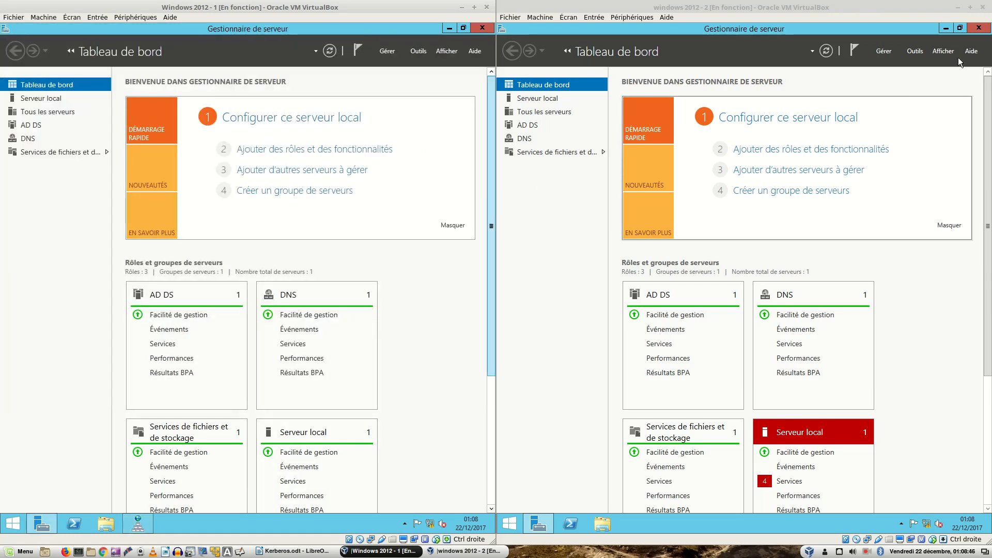
click(358, 50)
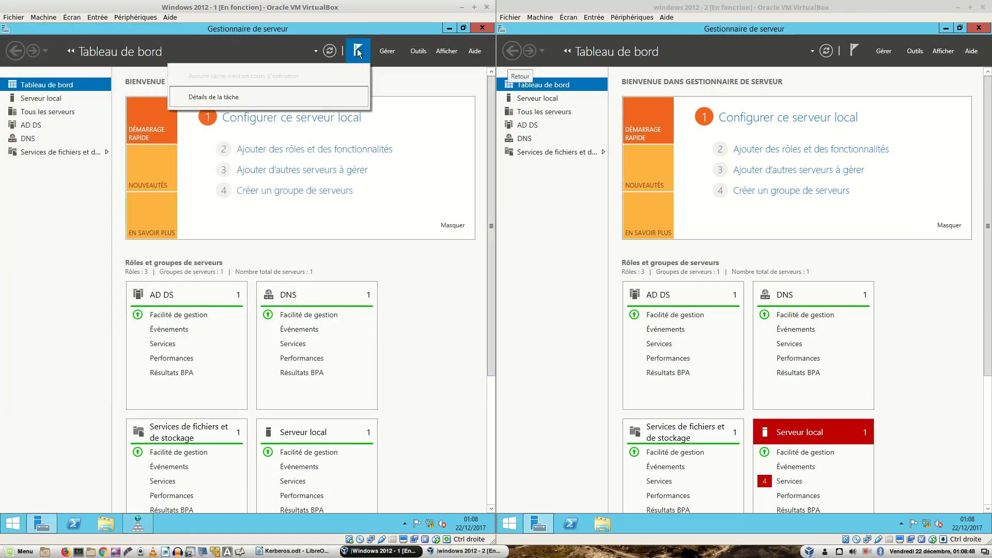
click(357, 49)
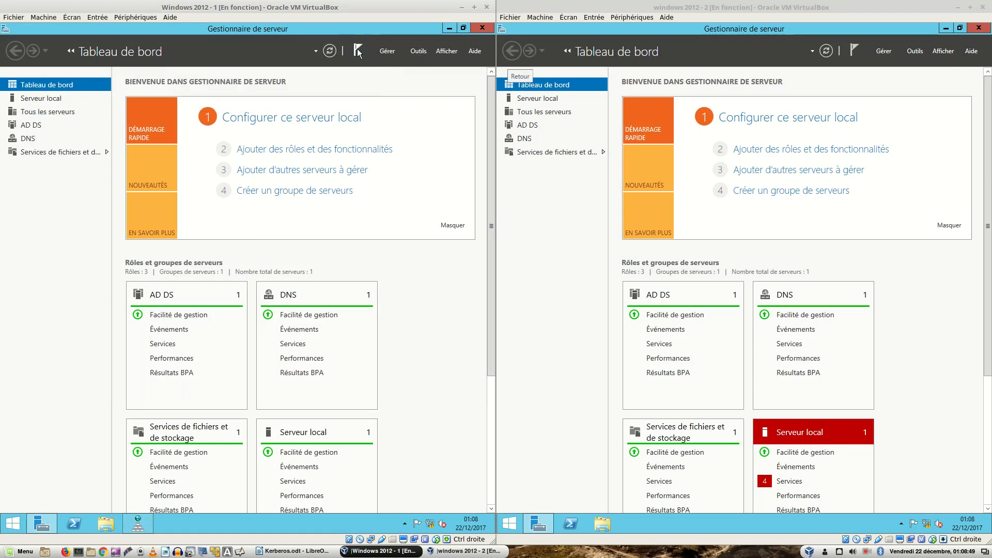
click(855, 49)
click(856, 50)
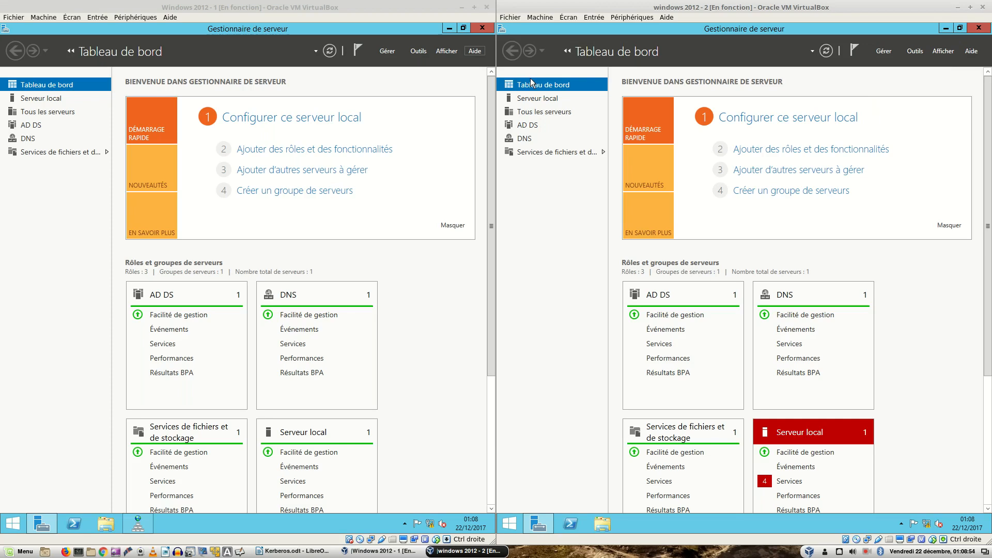
click(915, 51)
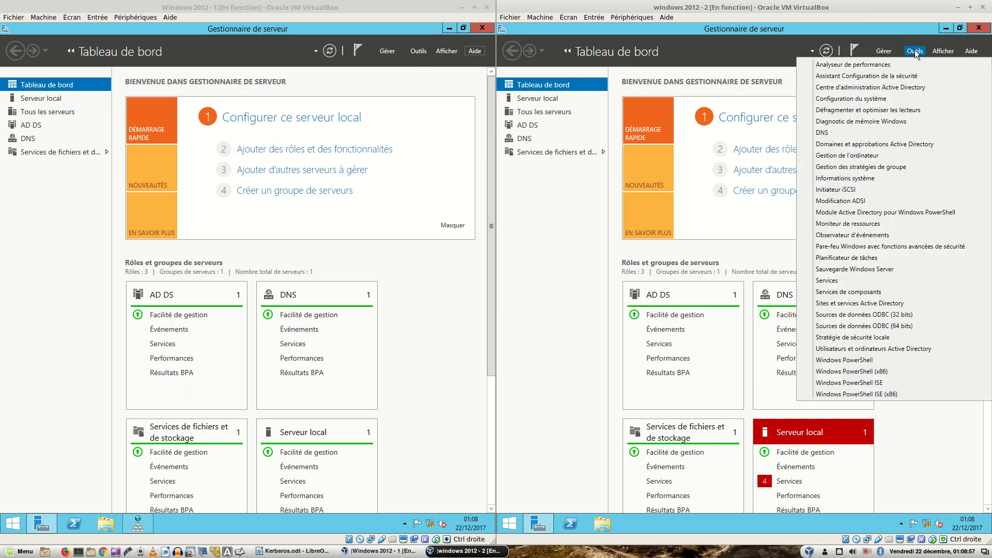
Step: Open server 2's System log (563 events) in Event Viewer and select DNS Client warning 1014
click(860, 235)
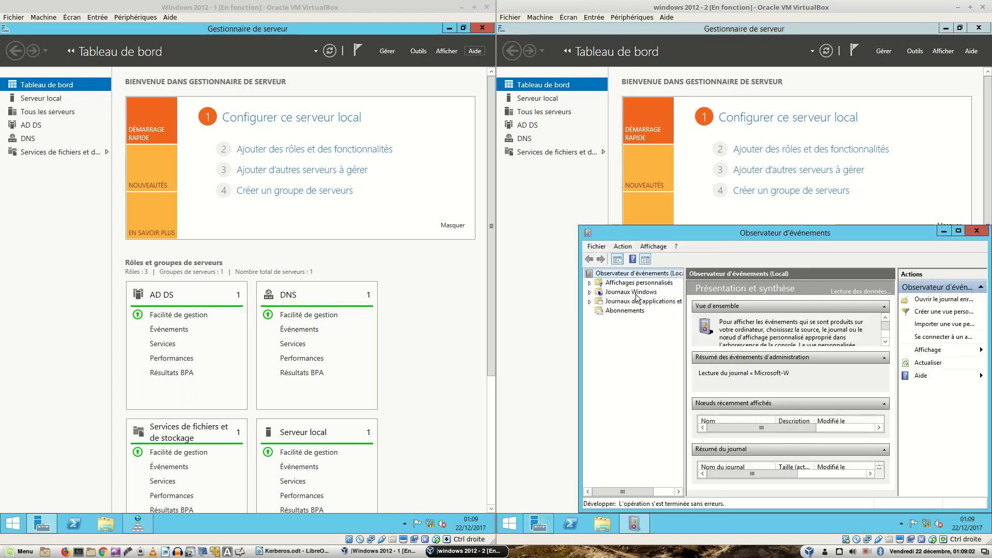
double_click(632, 292)
click(631, 329)
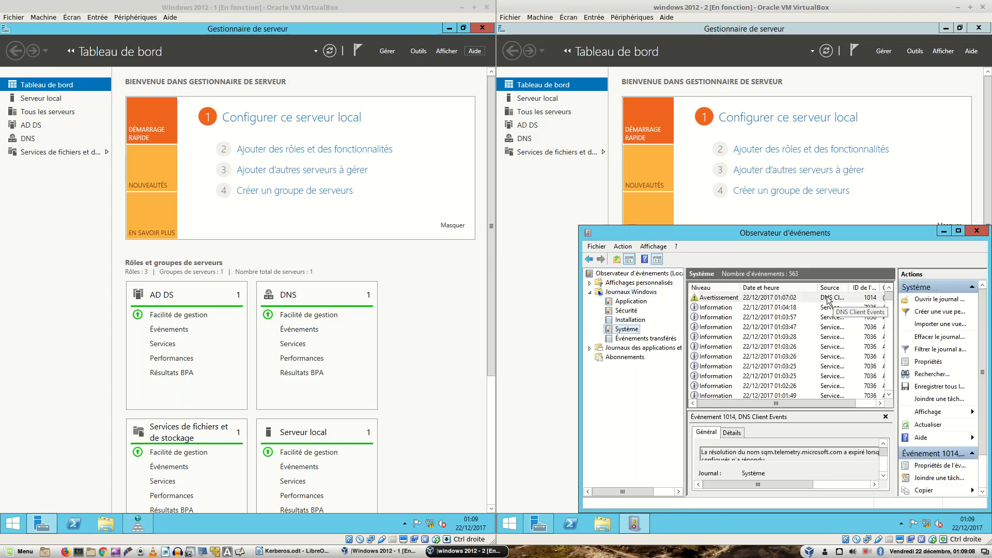
click(705, 298)
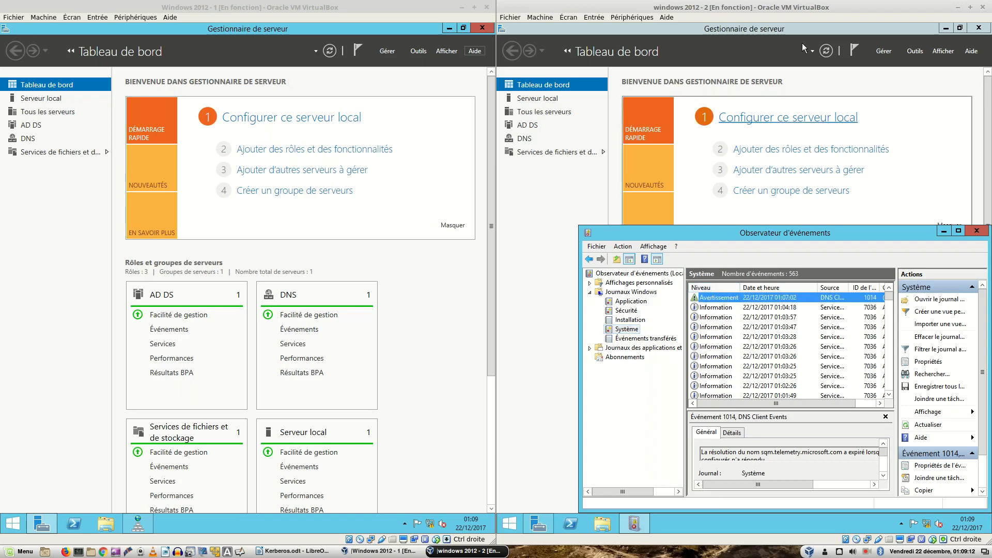
double_click(761, 8)
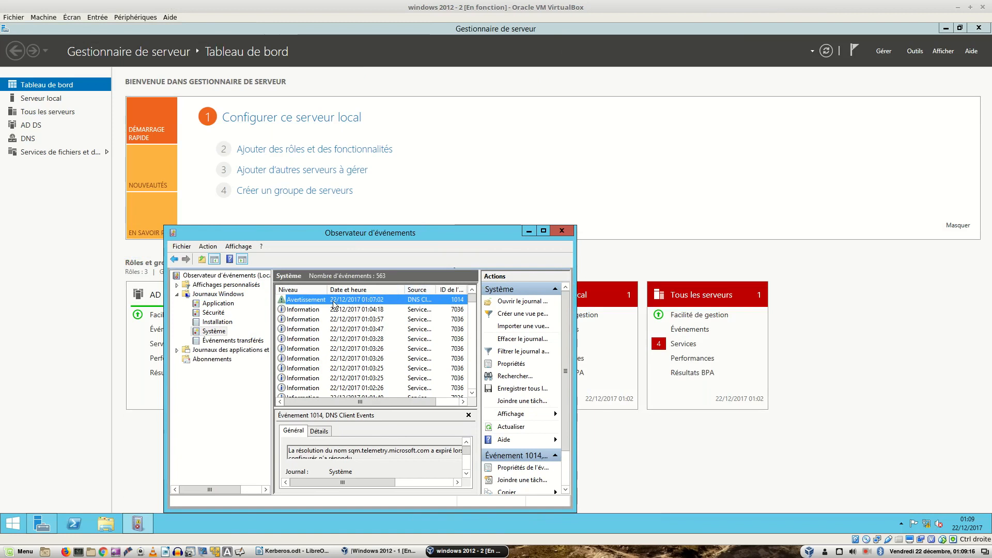
Step: Read warning 1014's sqm.telemetry.microsoft.com DNS timeout, select a 7036 event, then close Event Viewer
double_click(334, 305)
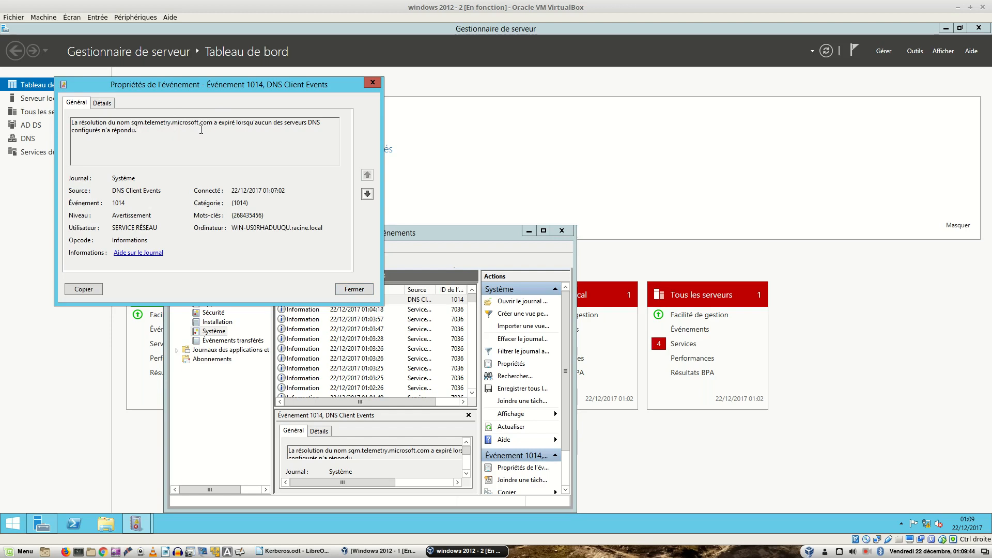
click(353, 289)
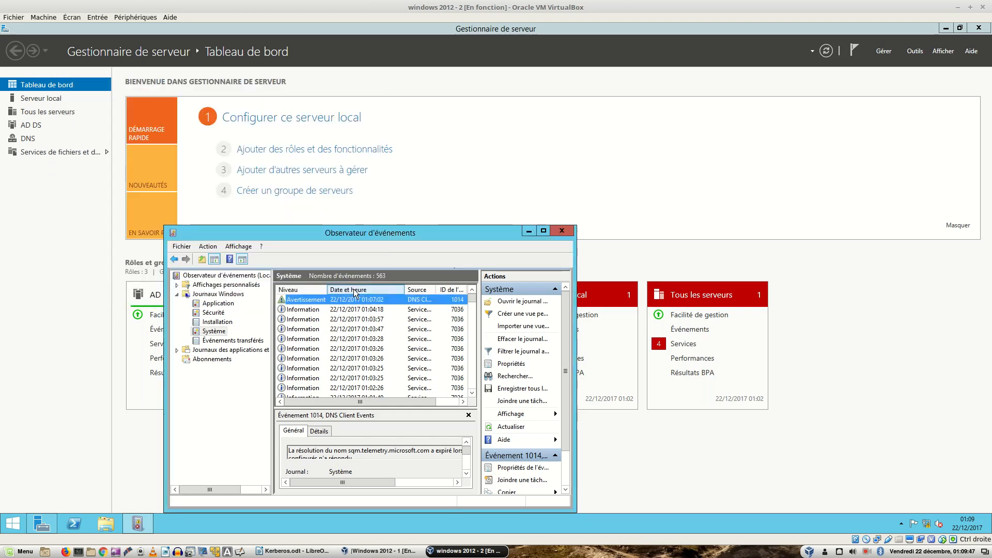
click(216, 332)
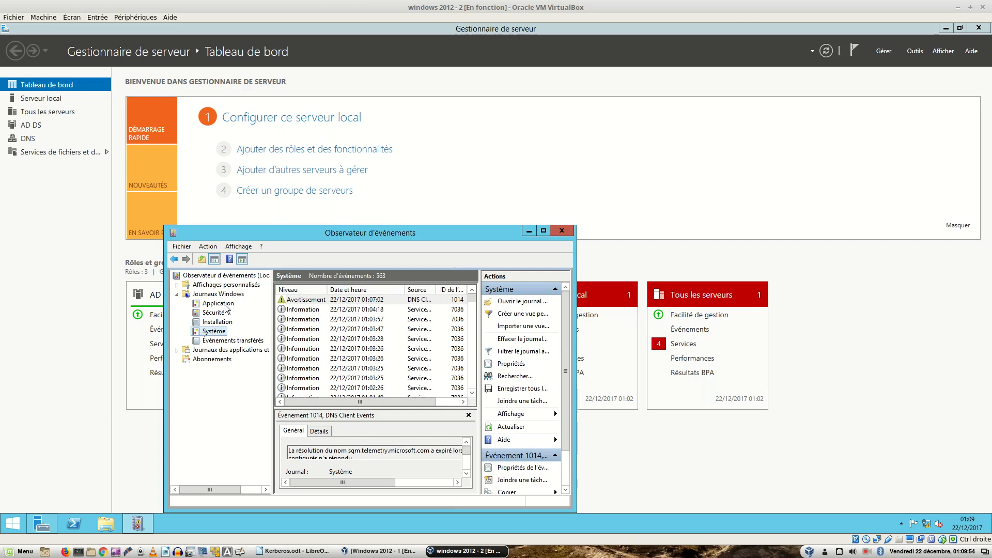
click(359, 310)
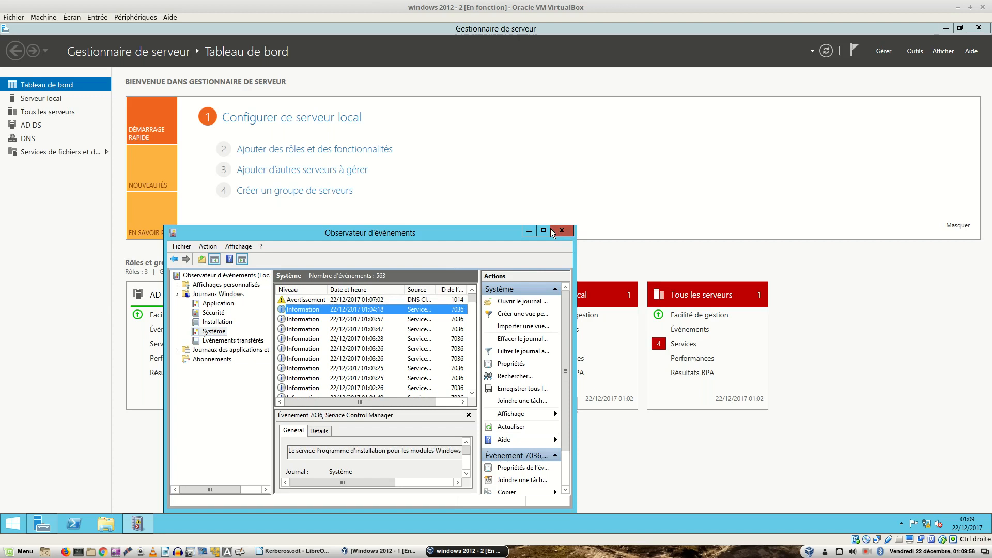
click(552, 230)
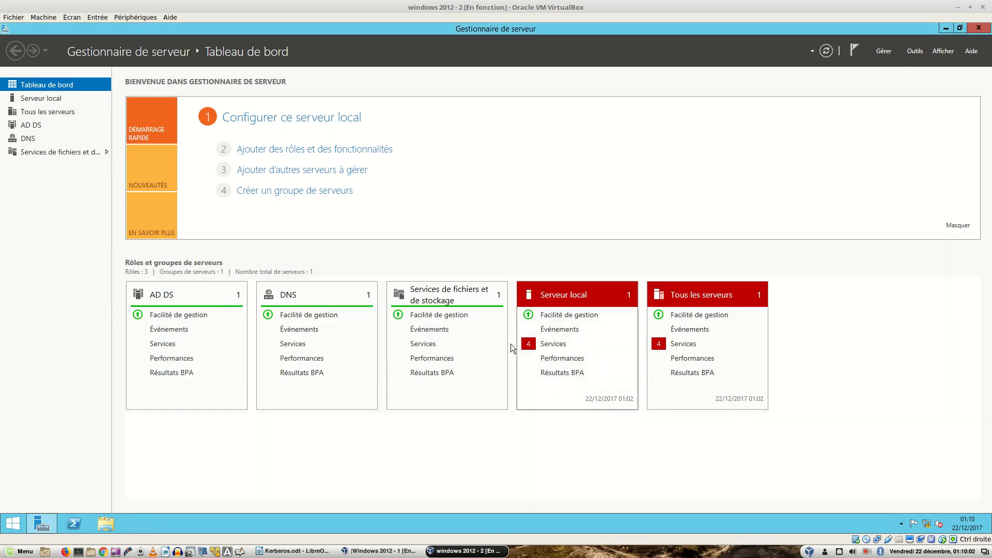
Step: Tile the two server windows side by side and close the Kerberos.odt document
click(370, 552)
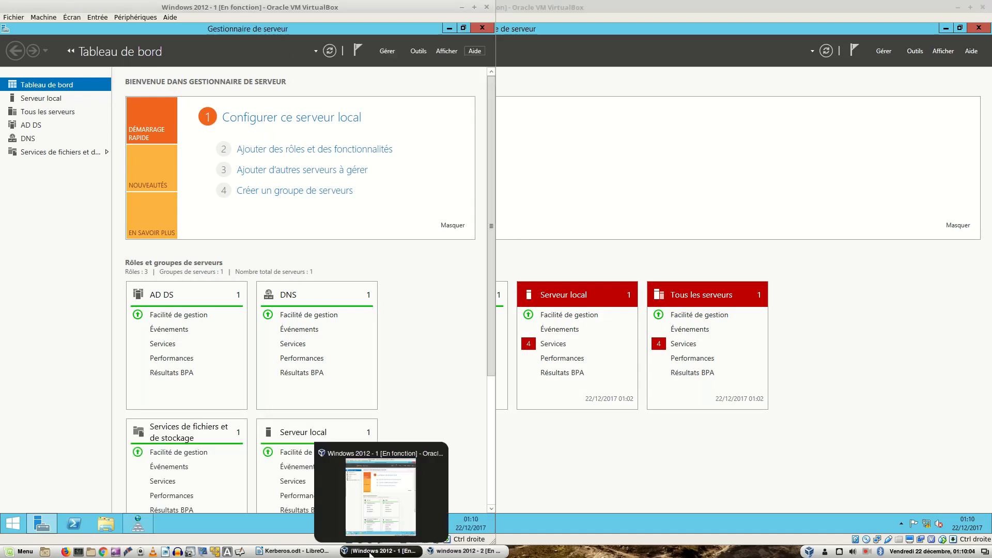
drag(610, 12, 991, 87)
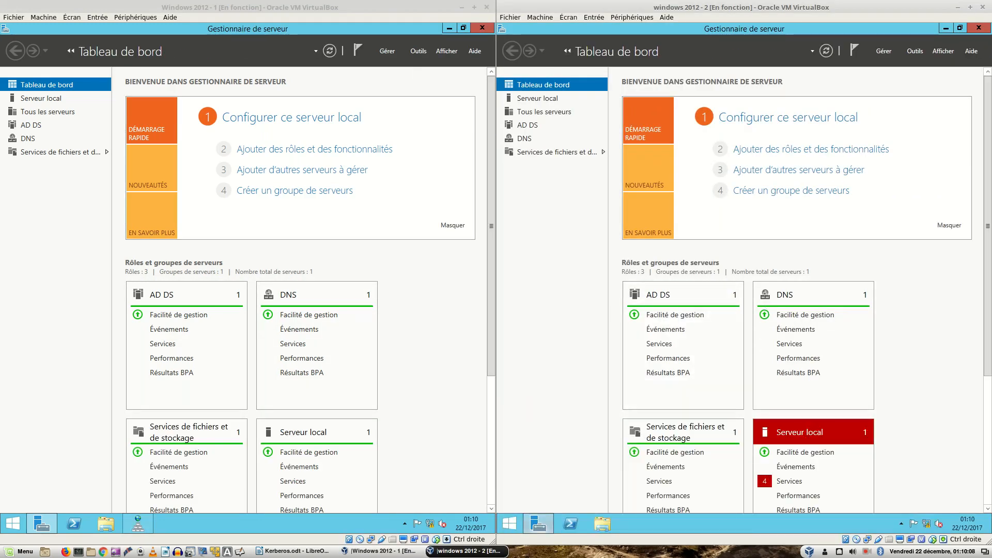
right_click(298, 551)
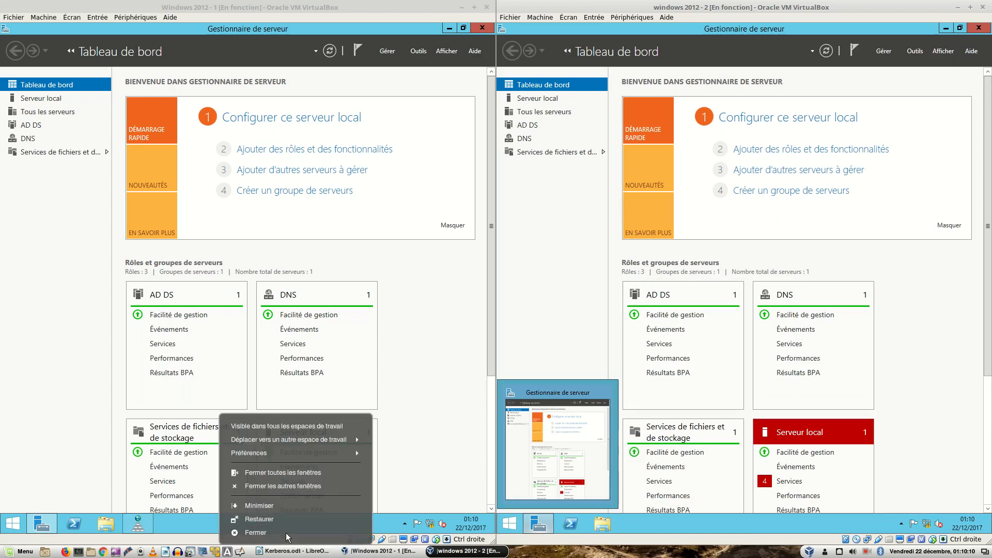
click(298, 537)
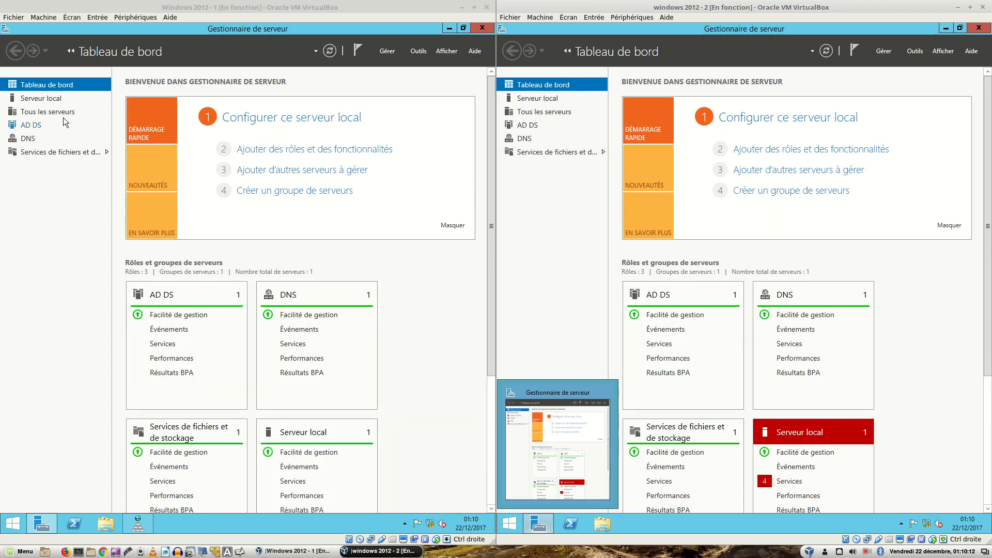
Step: Open Event Viewer on server 1 and display its System log of 574 events
click(418, 51)
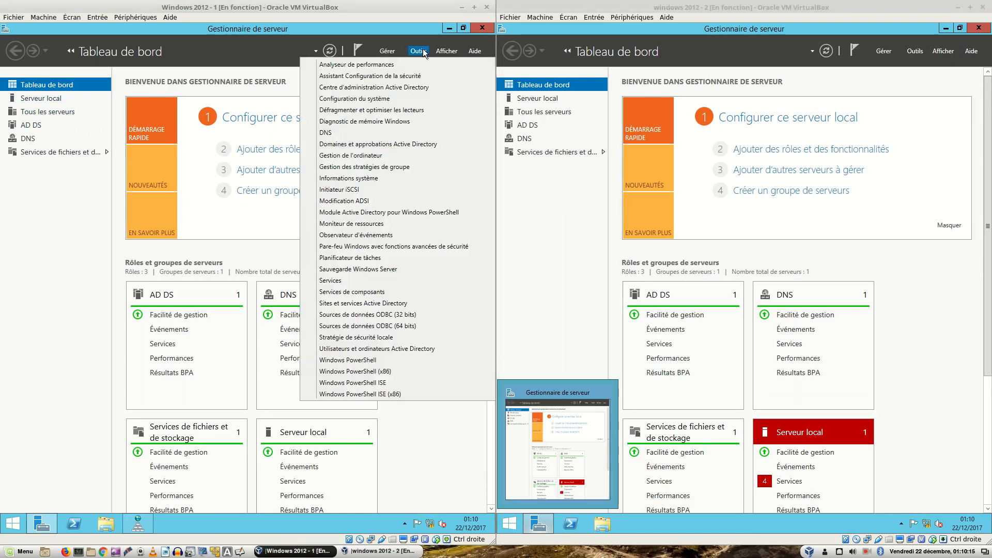
click(348, 235)
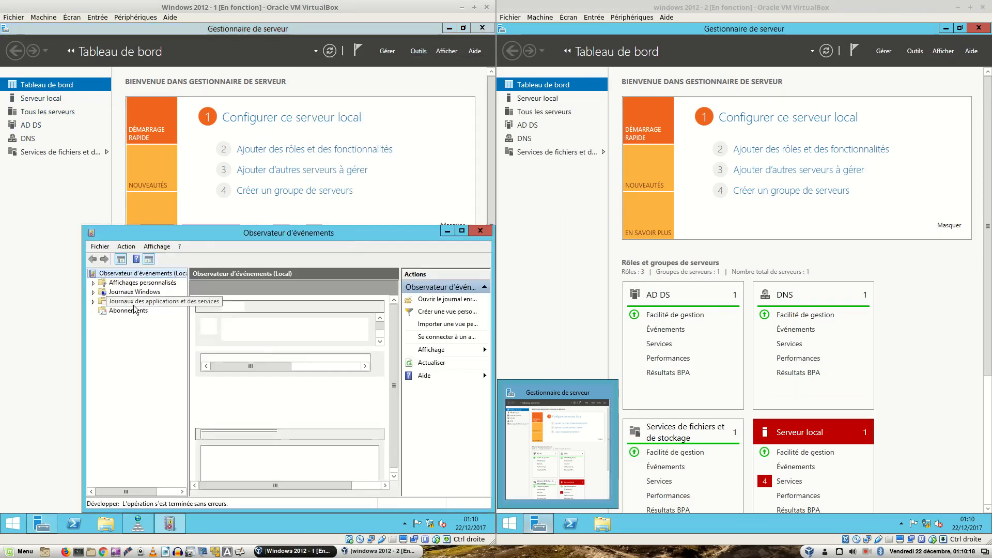
double_click(135, 292)
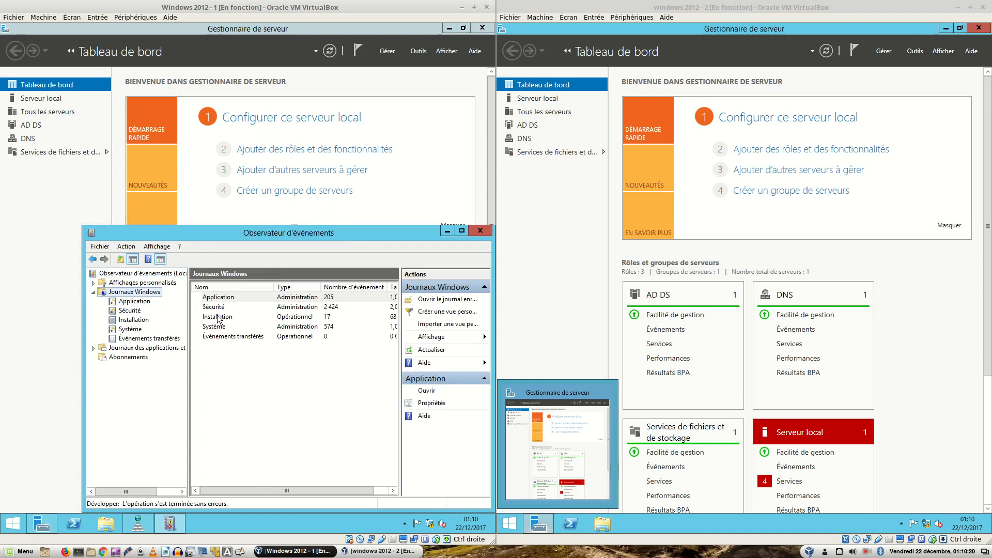
double_click(224, 327)
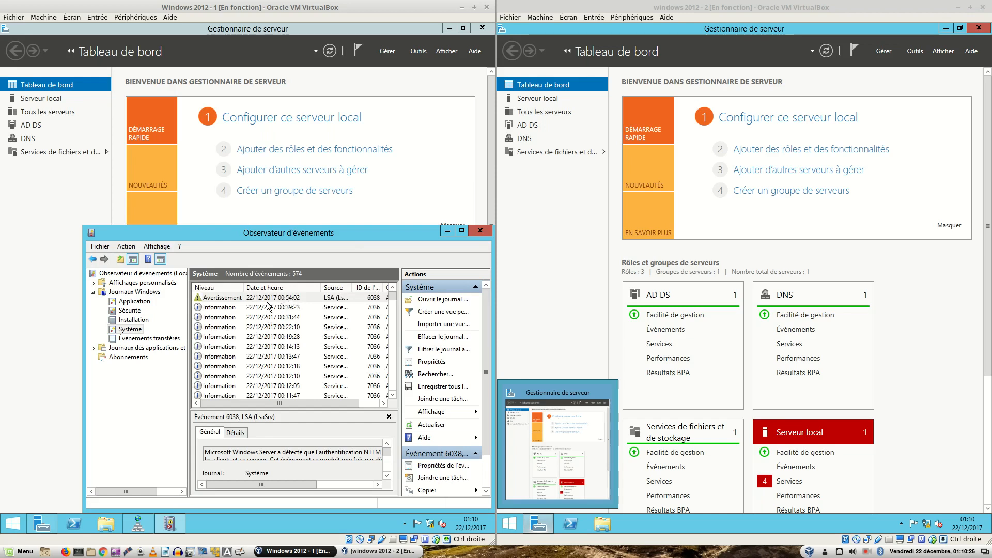
Step: Read server 1's LSA 6038 and Time-Service 12 warnings with a wider Source column, then return to Server Manager
double_click(217, 298)
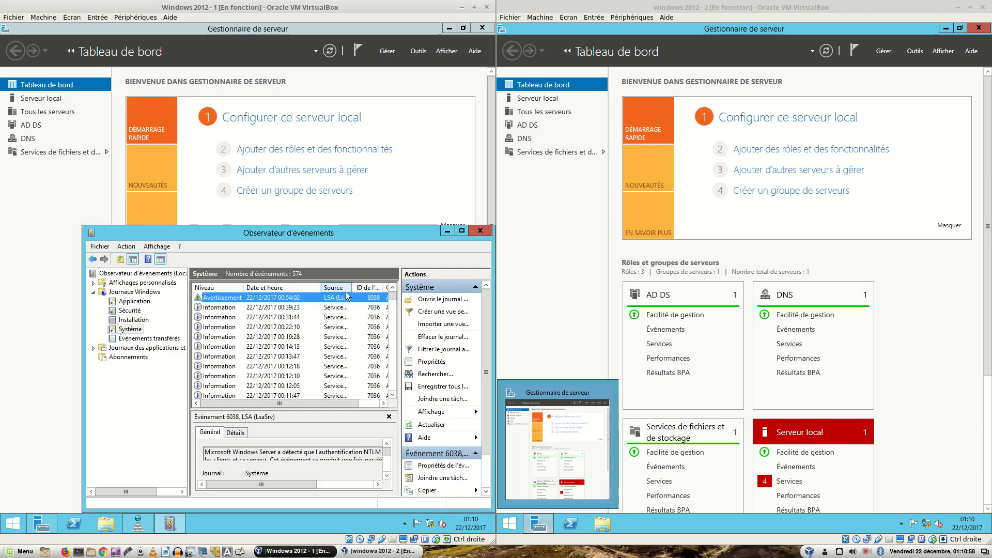
drag(351, 287, 371, 287)
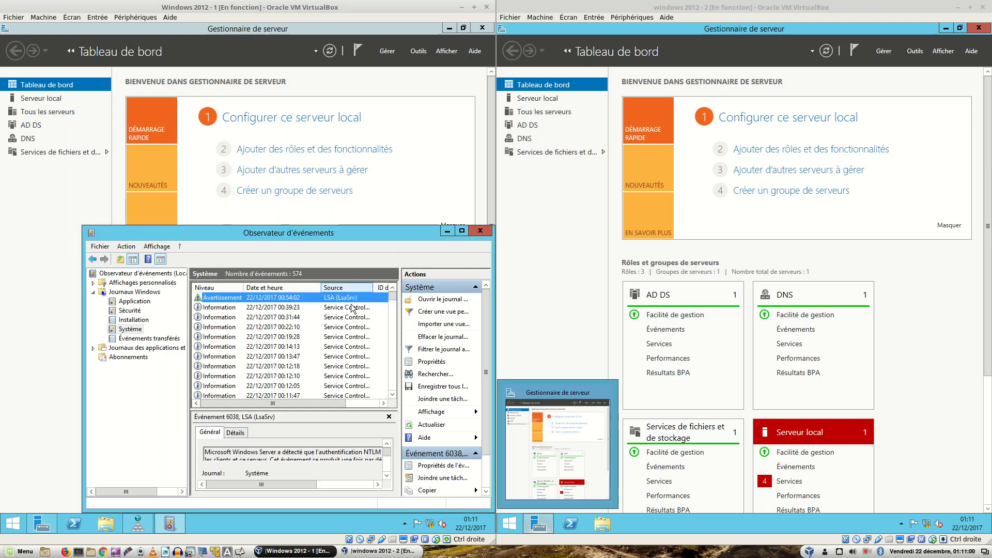
scroll(345, 344, down, 4)
scroll(345, 343, down, 5)
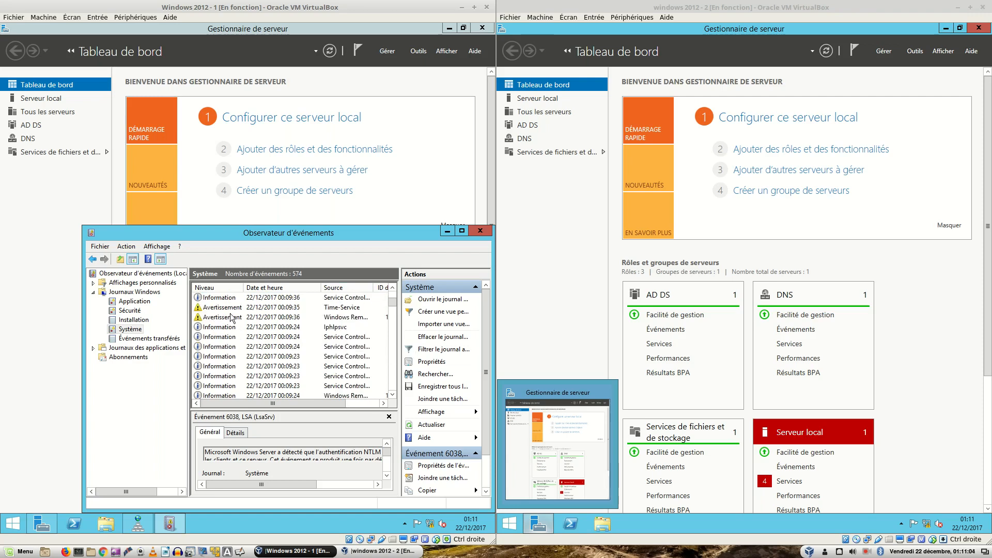
double_click(210, 309)
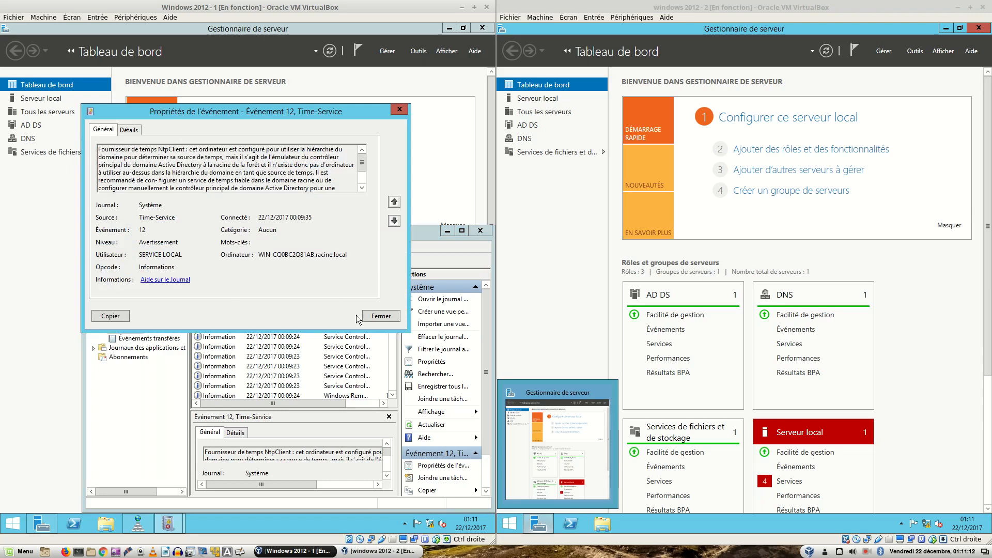
click(381, 316)
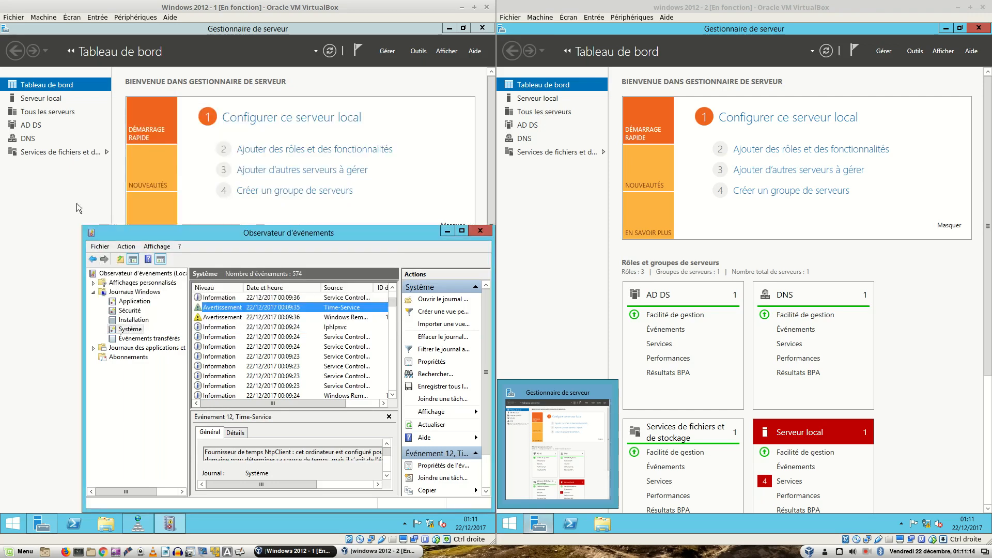
click(445, 98)
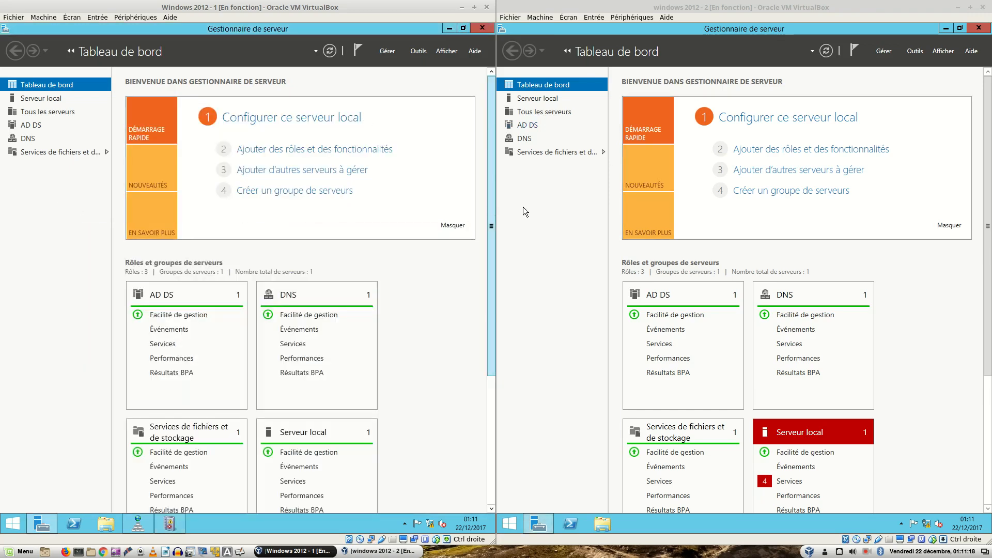
Step: Close Server Manager on both servers and Event Viewer and DNS Manager on server 1, then minimise server 1
click(544, 203)
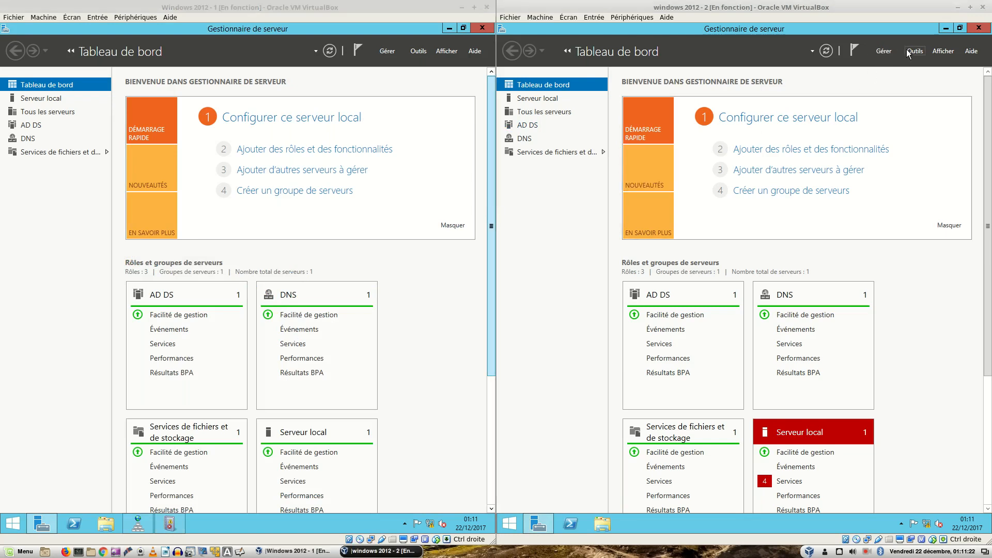
click(979, 29)
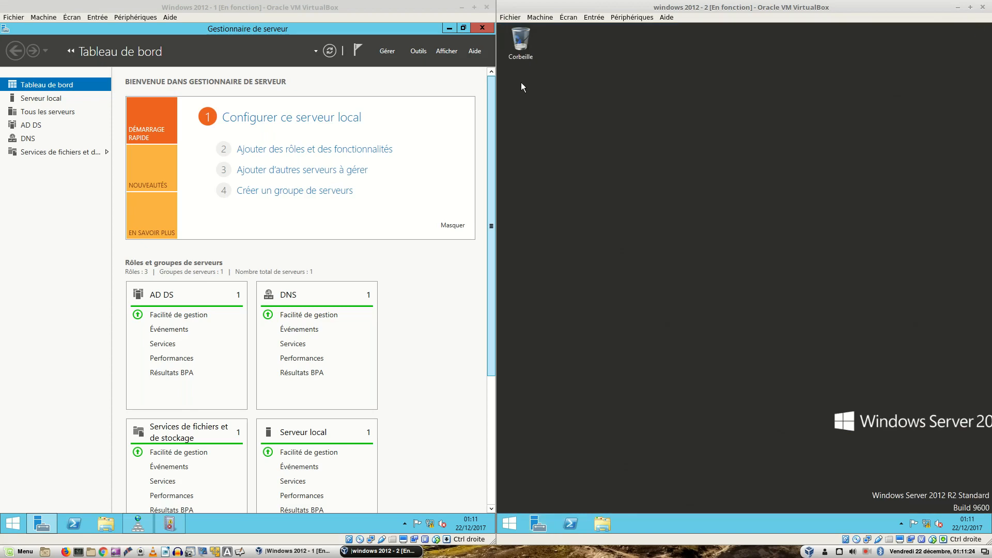
click(482, 28)
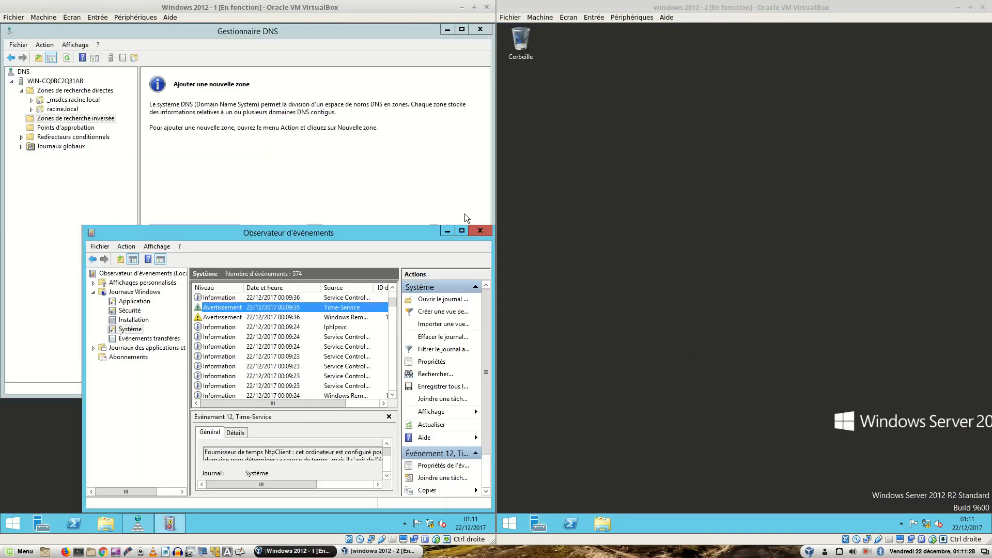
click(478, 231)
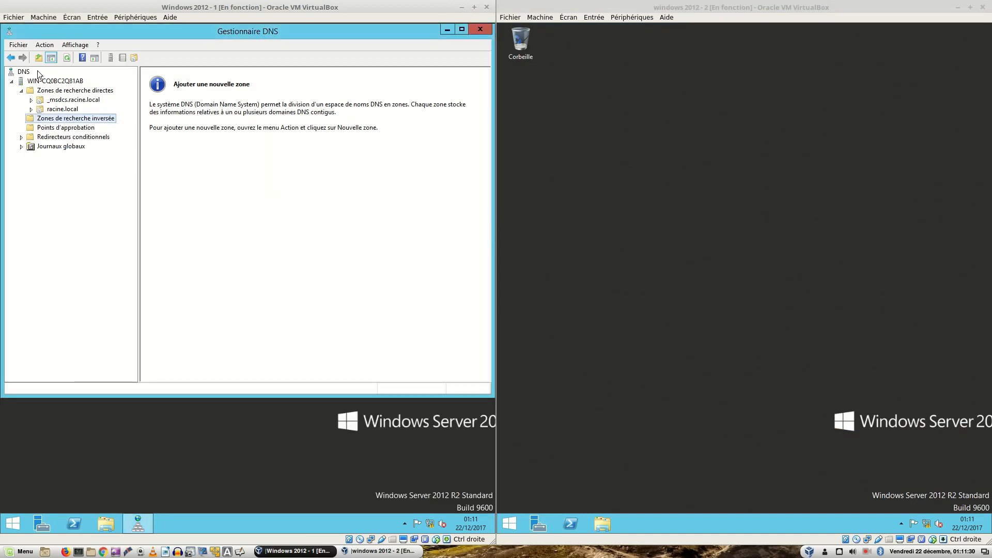
click(477, 30)
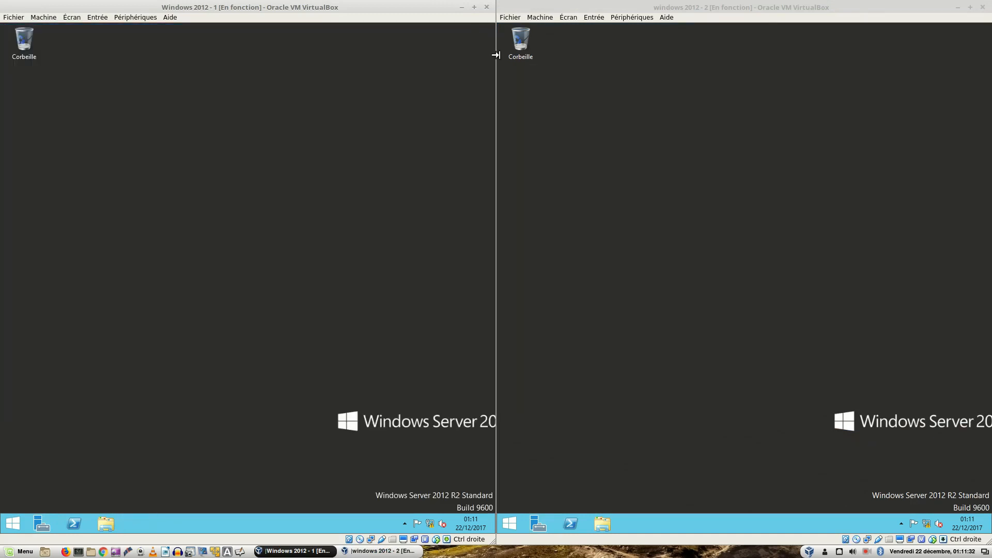
click(722, 135)
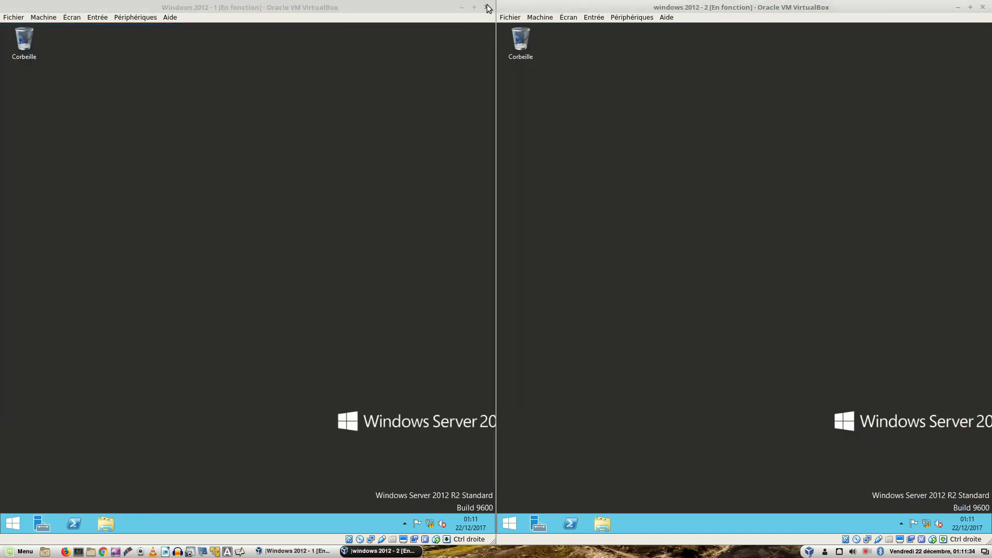
click(461, 10)
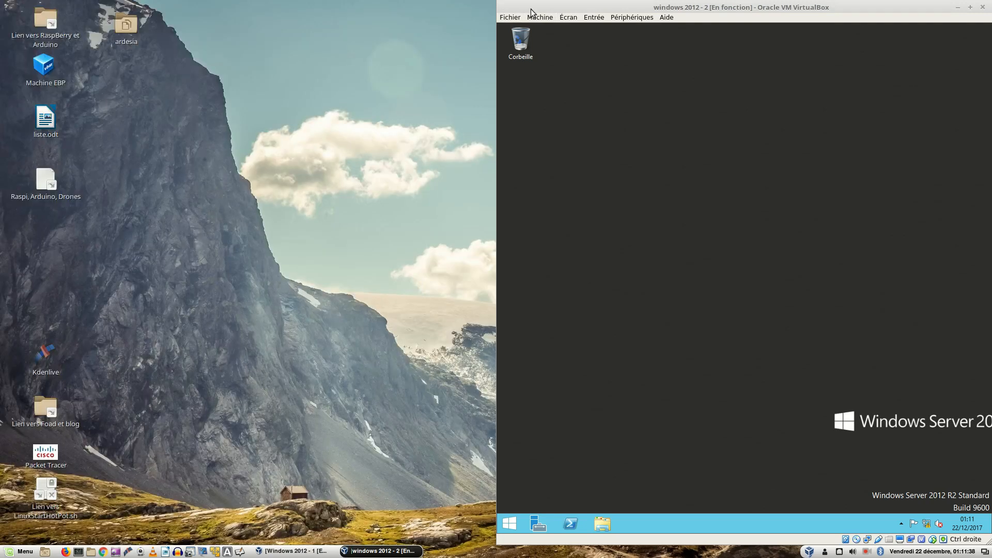
Step: Maximise server 2's window, launch Utilisateurs et ordinateurs Active Directory from Outils, and select racine.local
double_click(576, 8)
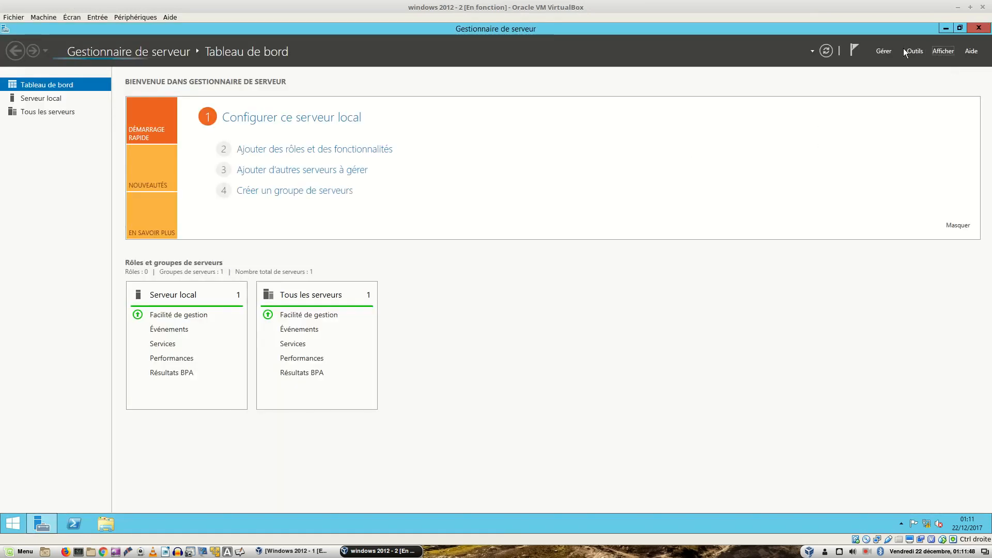
click(908, 50)
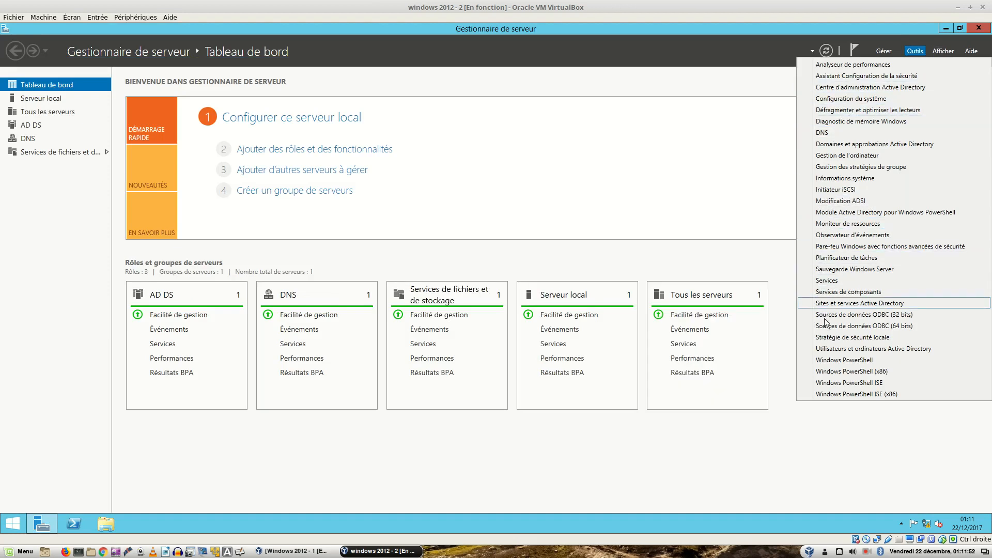
click(841, 349)
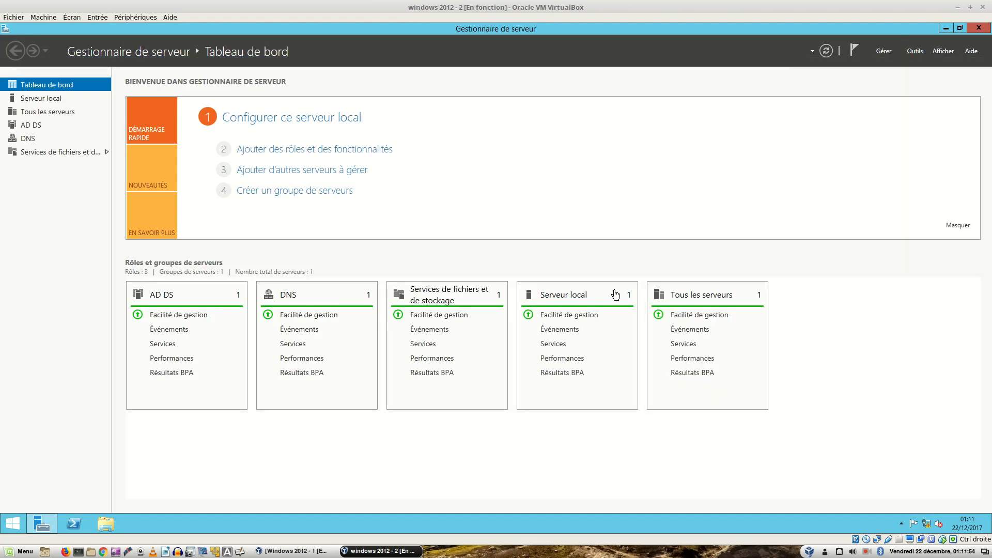
click(38, 86)
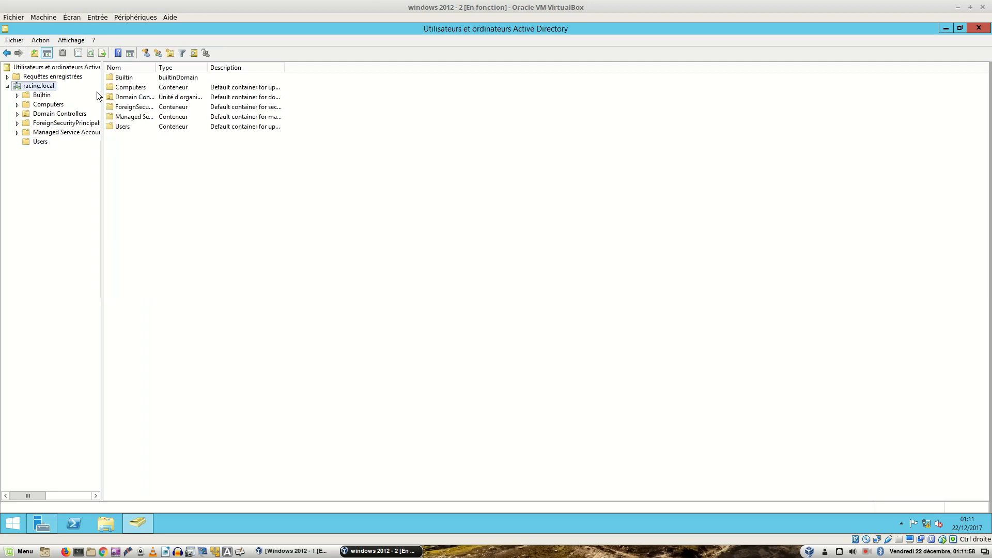
Step: Switch the racine.local console to domain controller WIN-CQ0BC2Q81AB and expand the domain
right_click(45, 90)
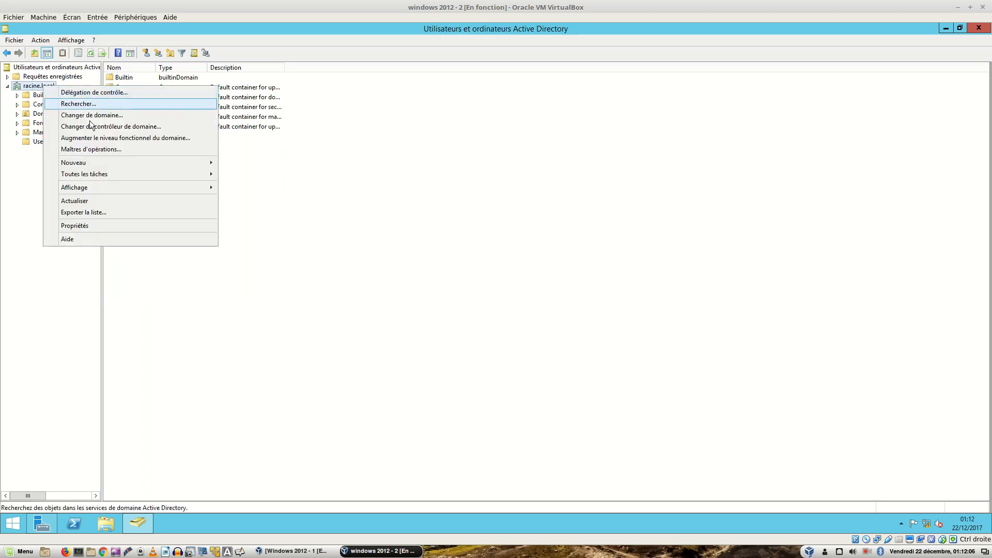
click(137, 127)
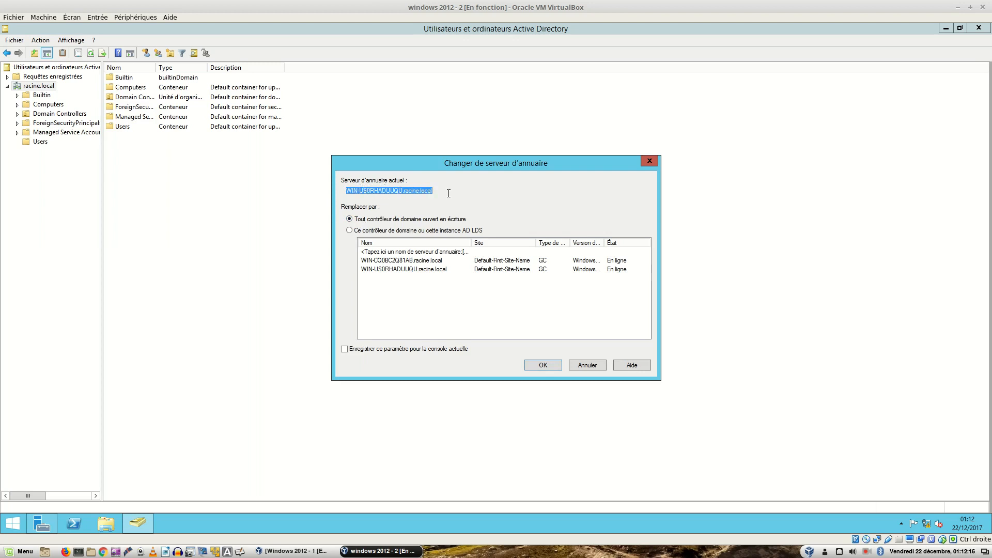
click(427, 270)
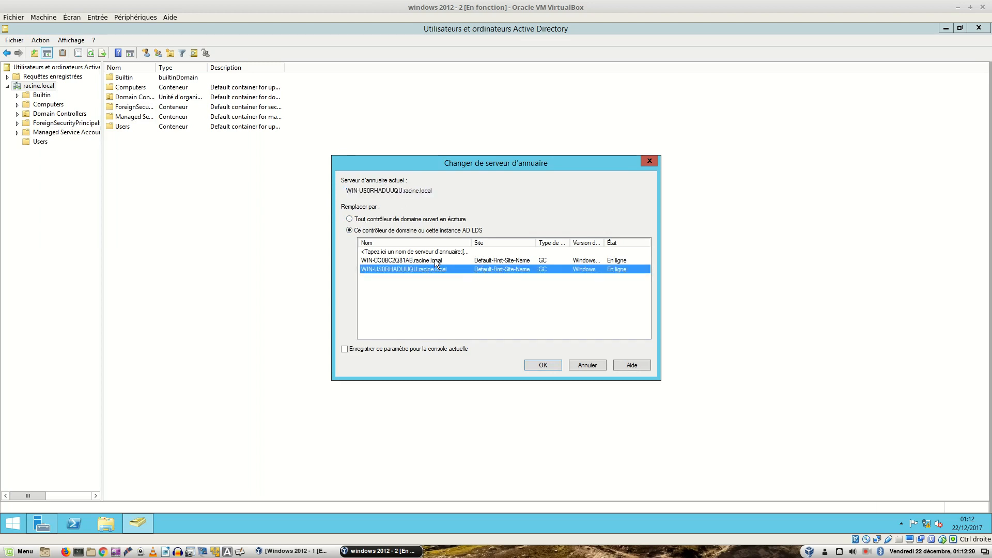
click(435, 260)
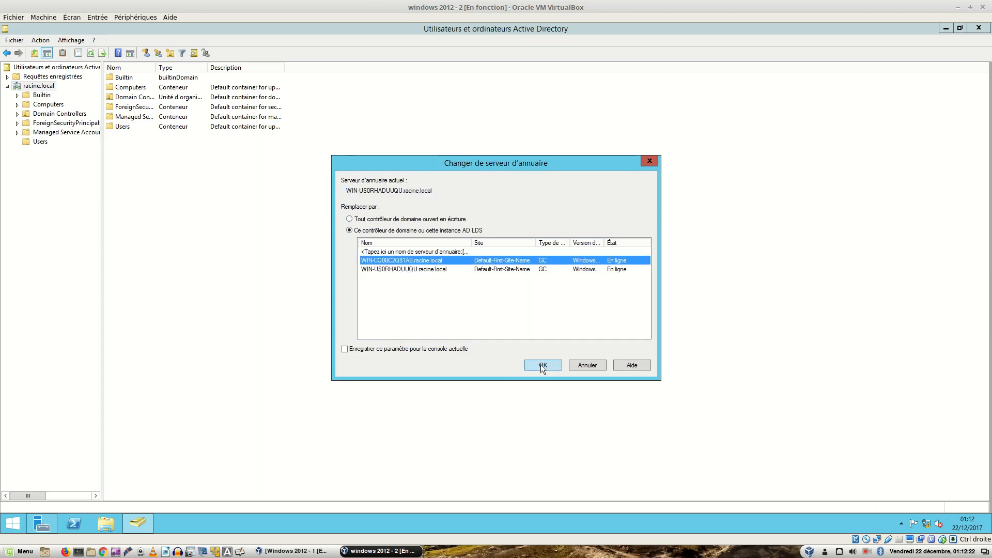
click(541, 365)
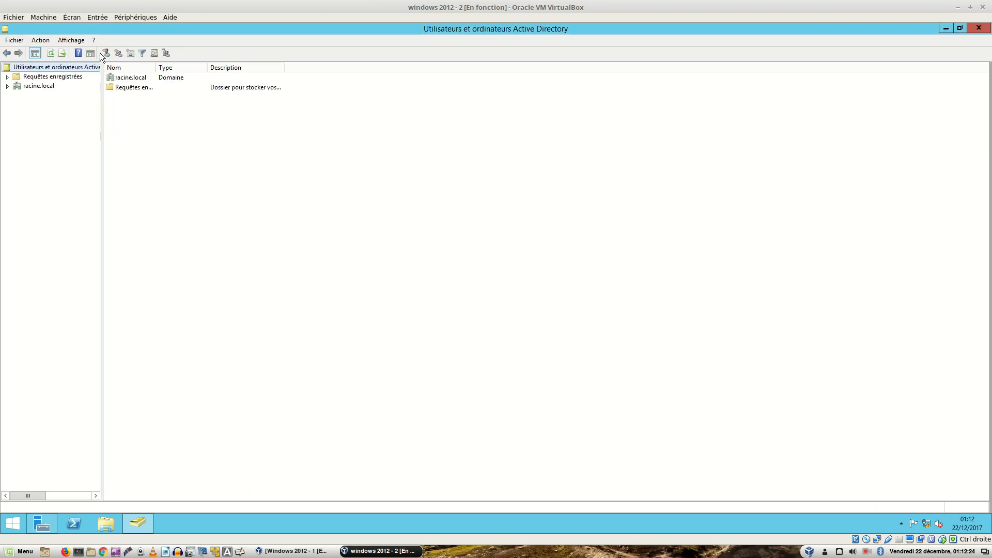
click(8, 86)
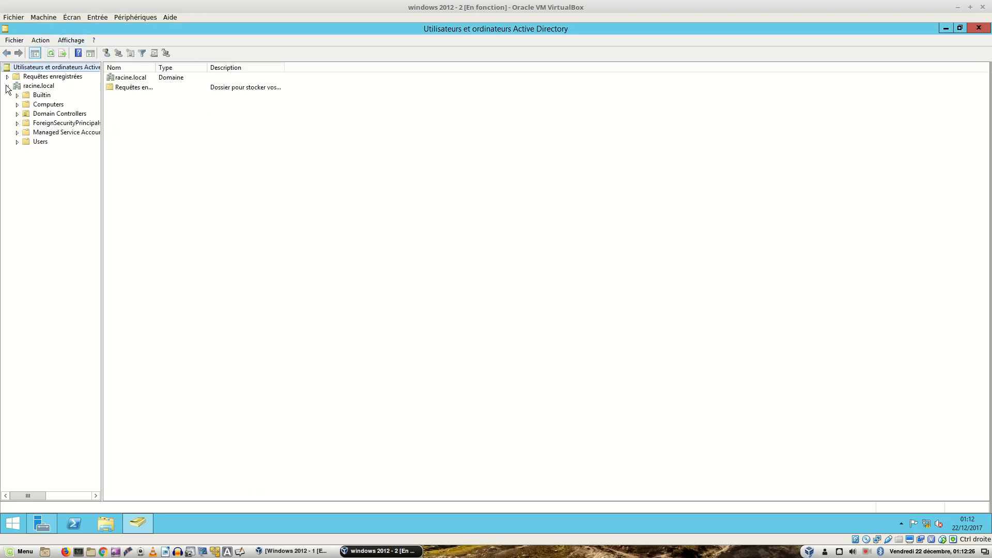
Step: Reconnect the console to domain controller WIN-US0RHADUUQU.racine.local
right_click(40, 86)
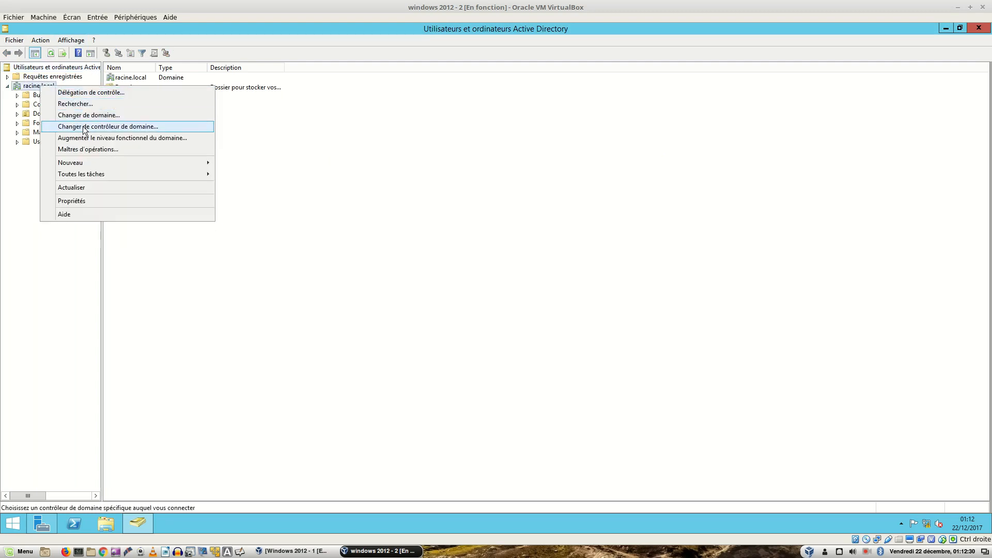
click(85, 130)
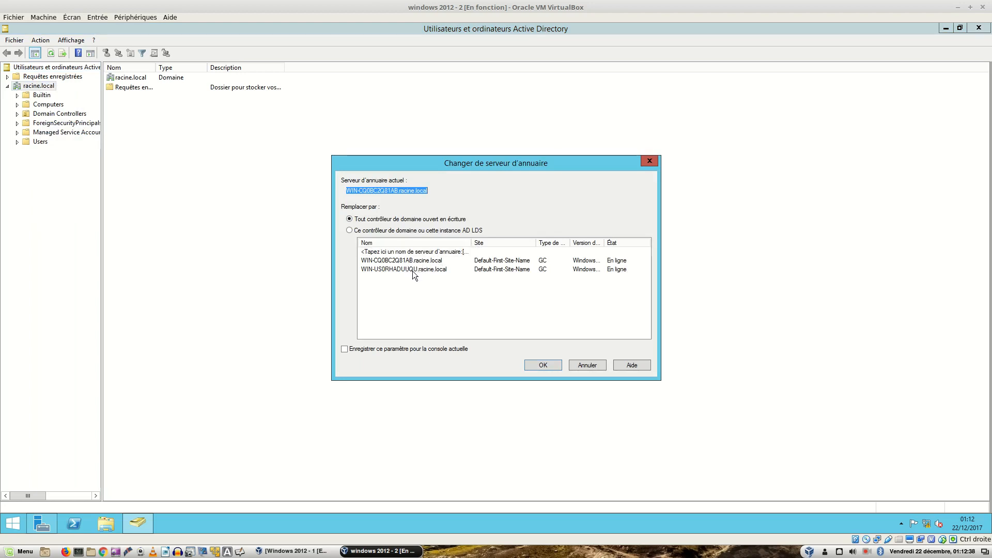
click(413, 271)
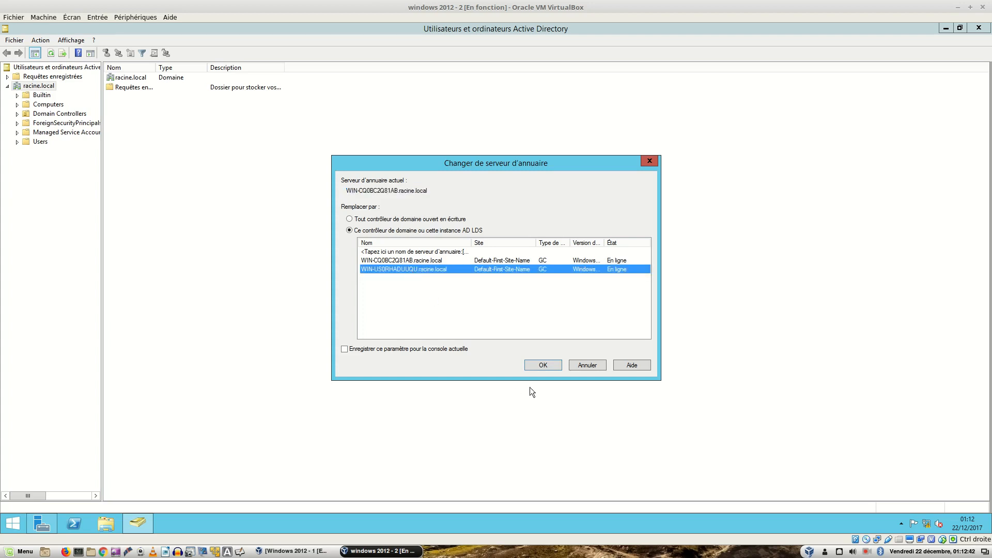
click(541, 366)
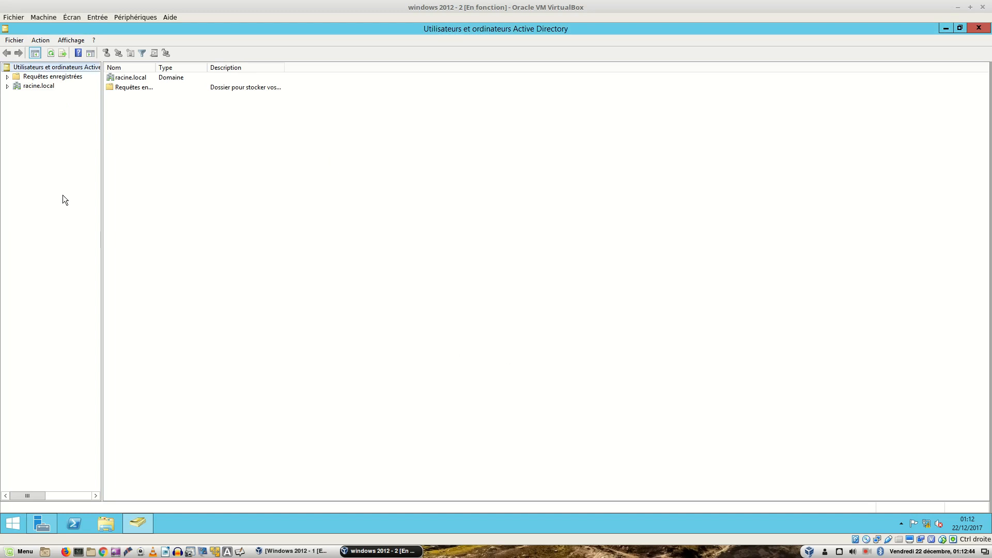
Step: Choose Windows Server 2012 R2 in racine.local's Augmenter le niveau fonctionnel du domaine dialog and confirm
click(7, 86)
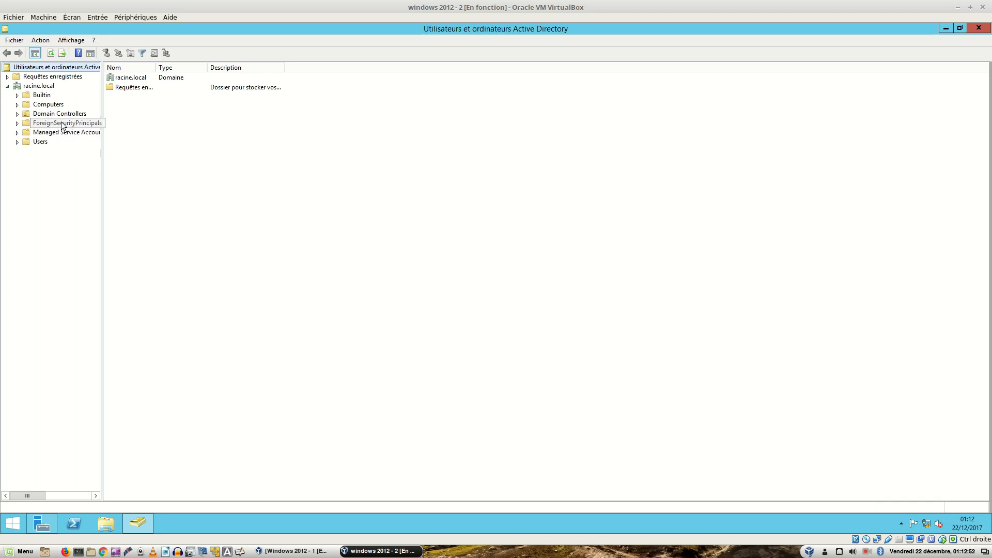
click(39, 85)
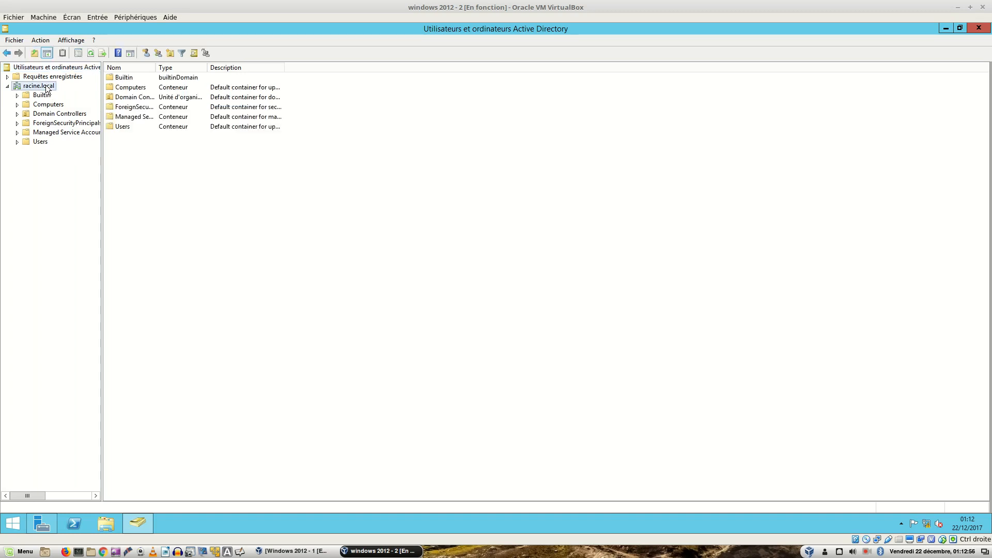
right_click(46, 87)
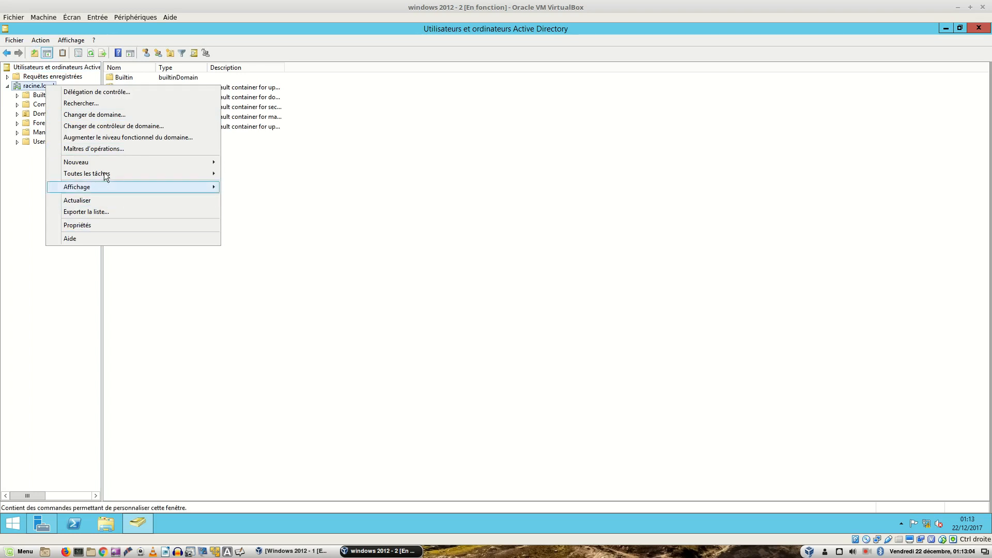
click(150, 137)
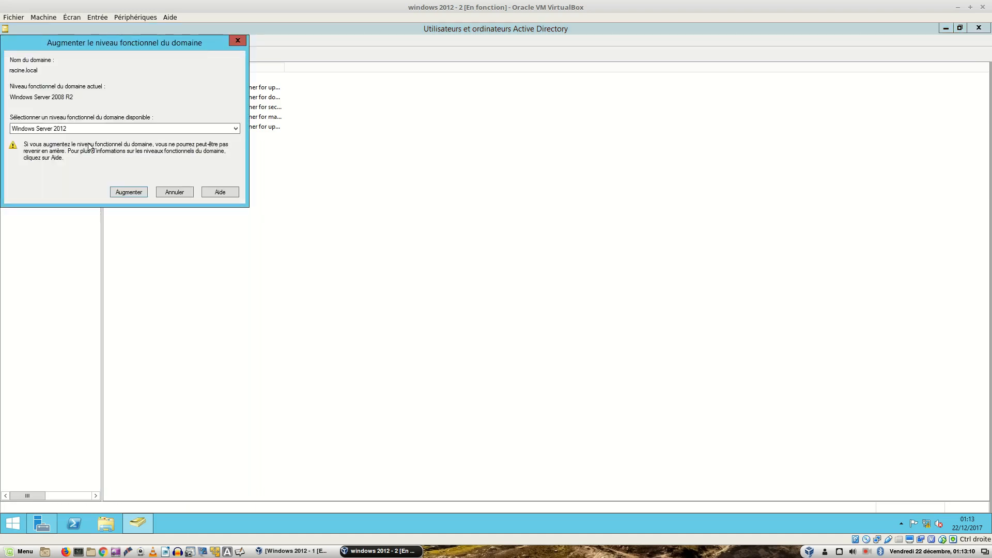
click(182, 127)
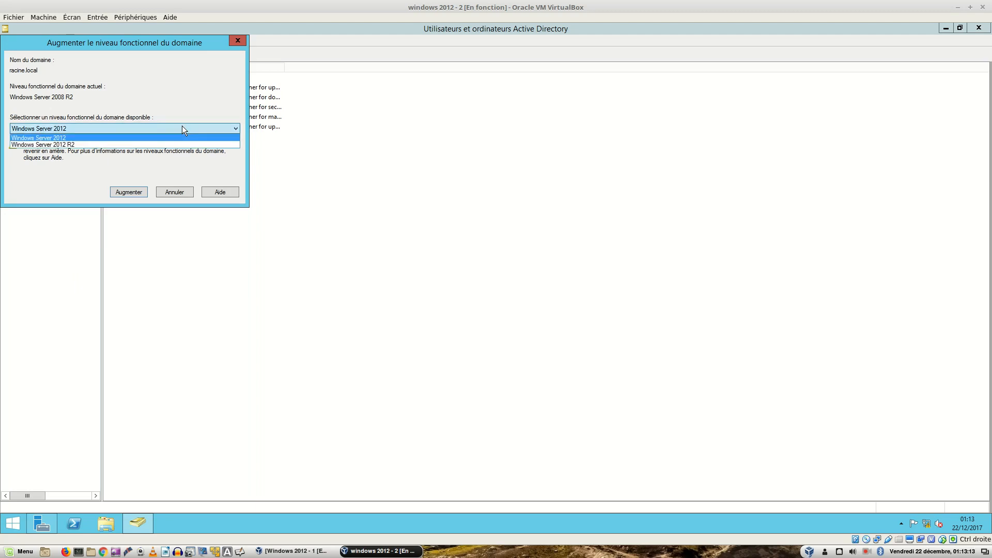
click(159, 146)
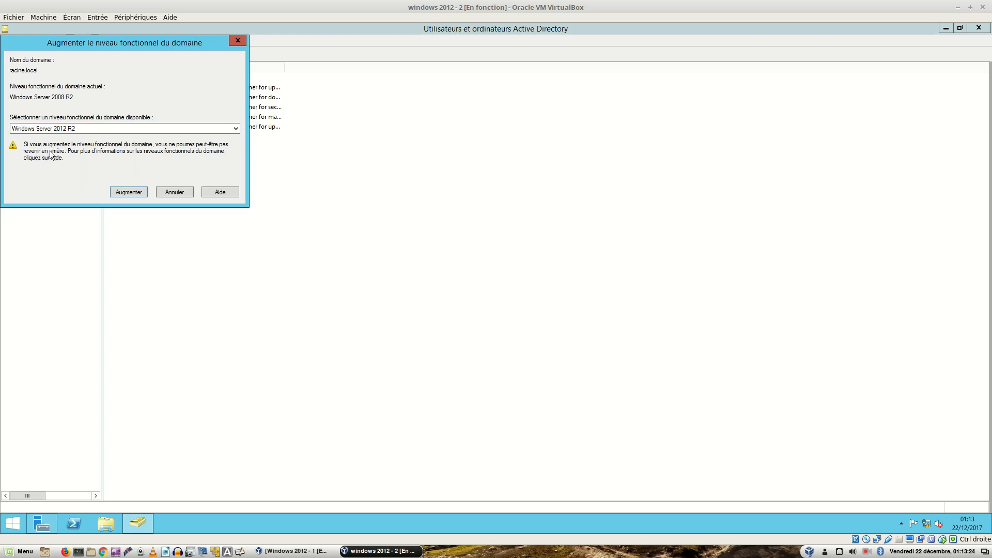
click(133, 194)
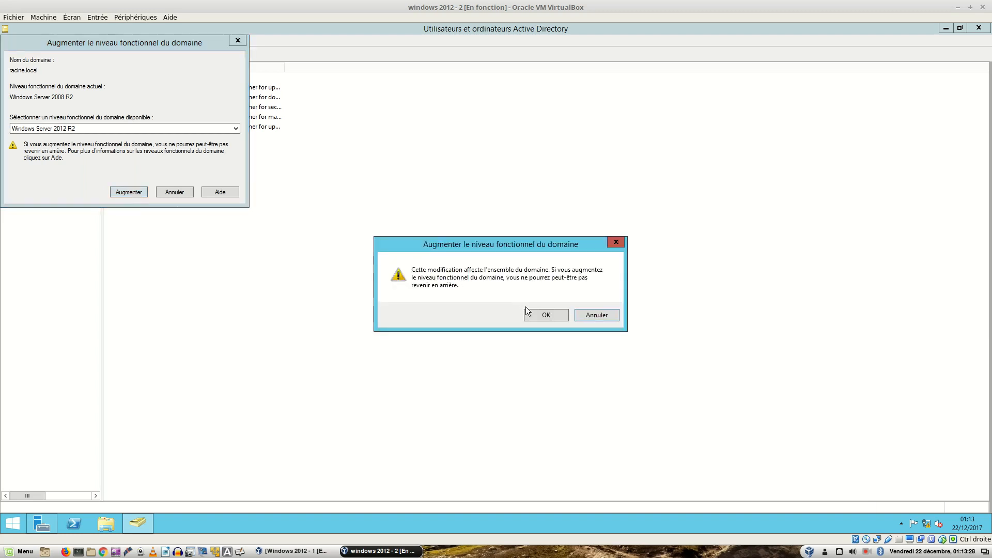
click(538, 315)
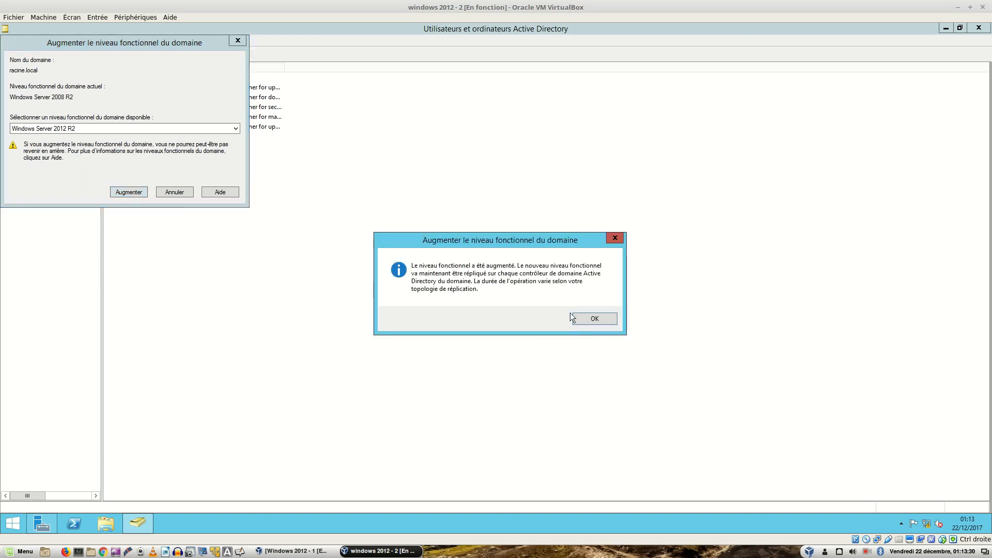
click(587, 317)
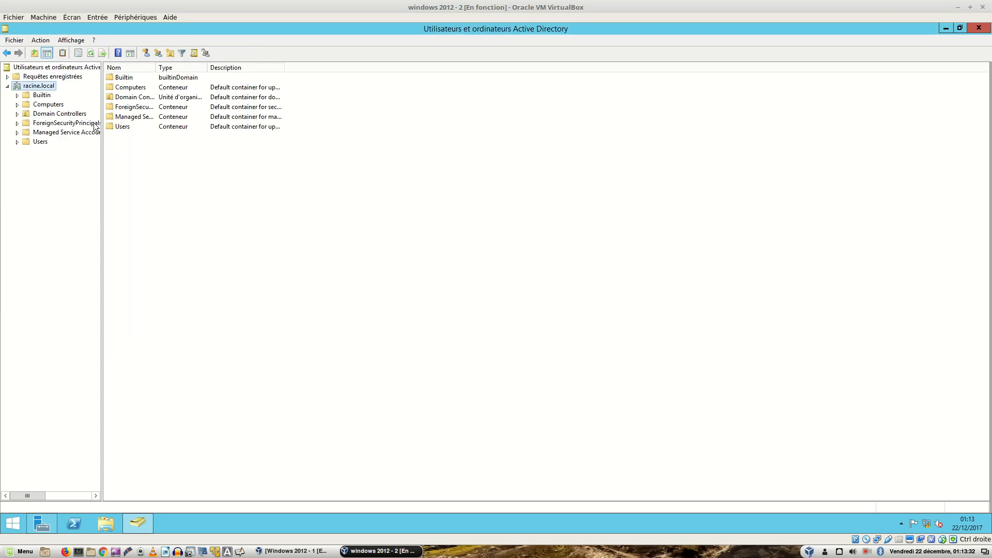
Step: Check that racine.local's functional level reads Windows Server 2012 R2, then close Active Directory Users and Computers
right_click(46, 87)
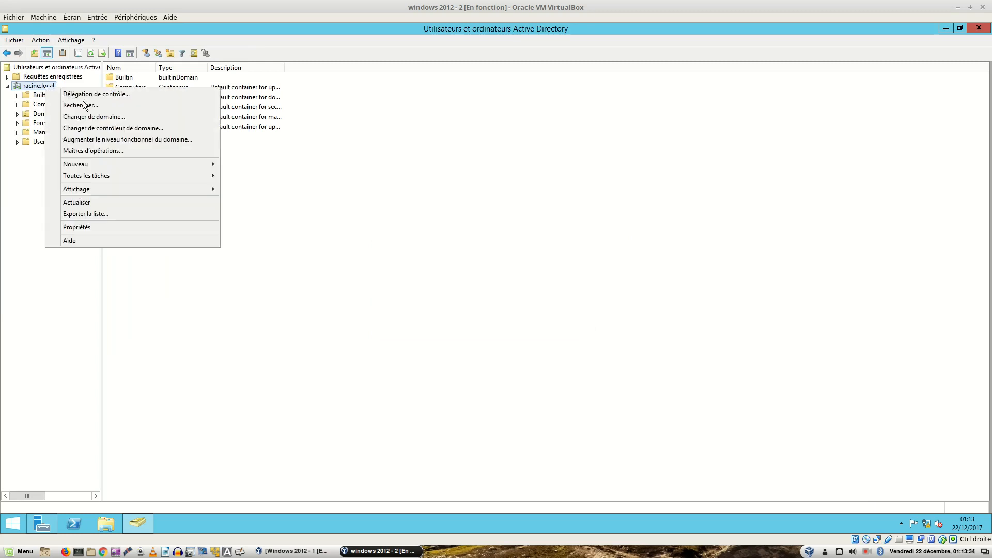
click(105, 138)
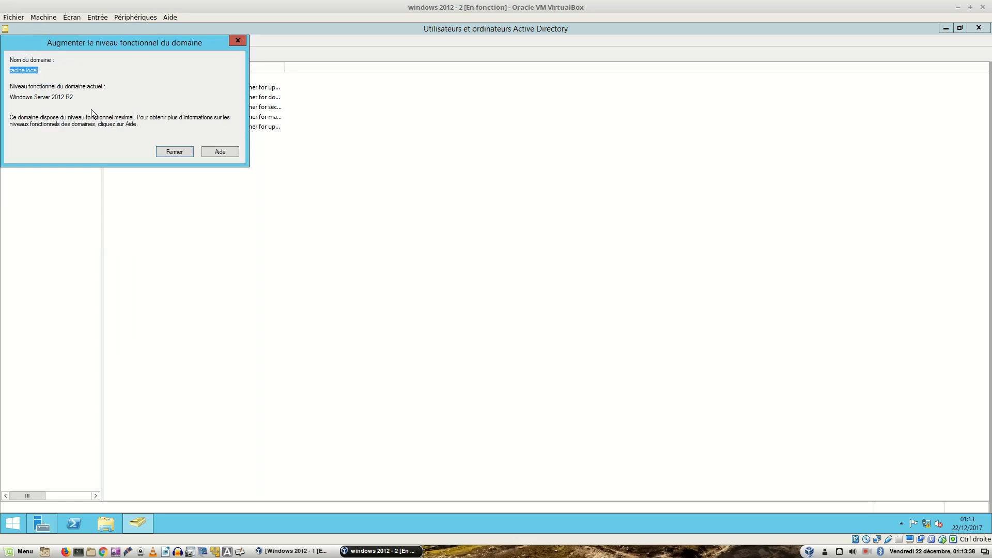
click(160, 152)
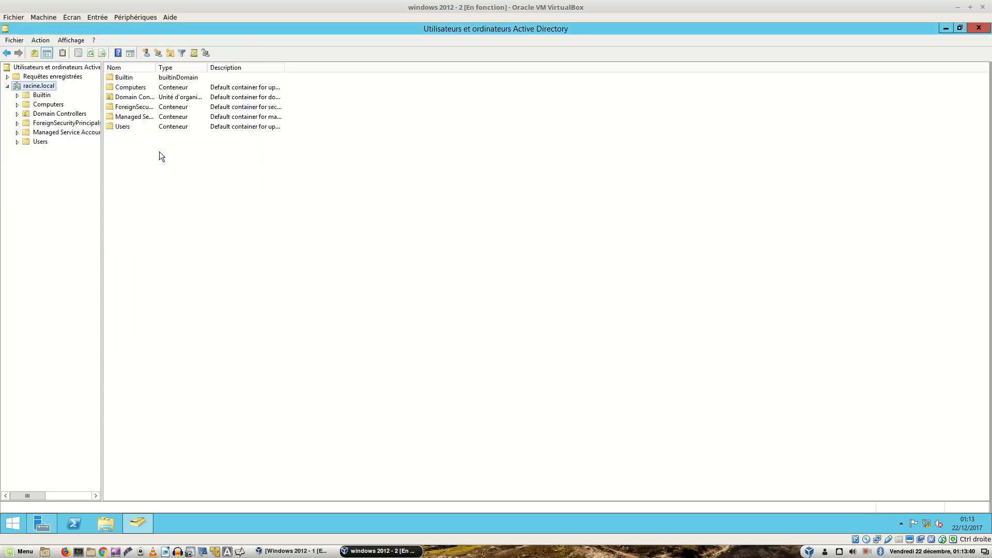
click(978, 28)
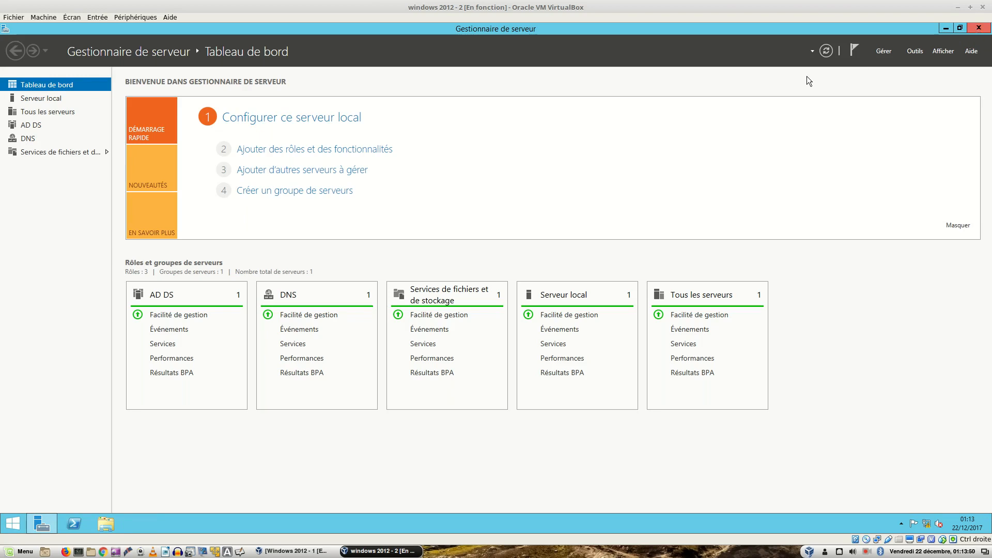
Step: Reopen Active Directory Users and Computers and view racine.local's Users, then the empty Computers container
click(921, 54)
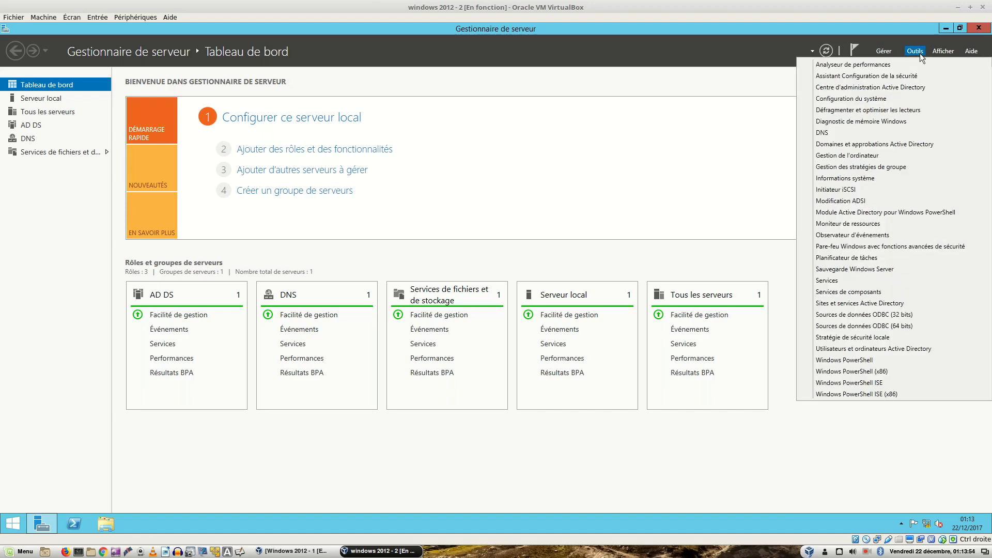
click(866, 350)
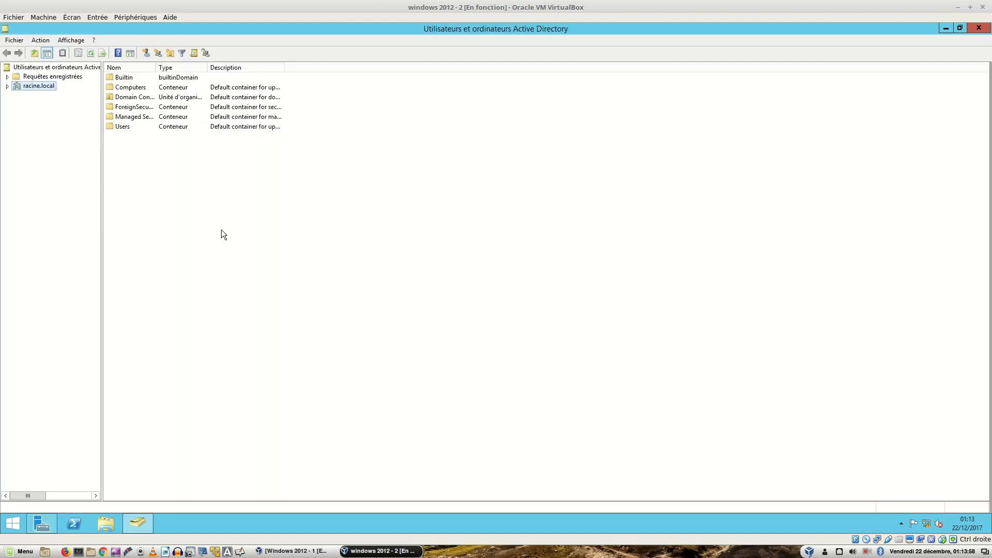
click(7, 86)
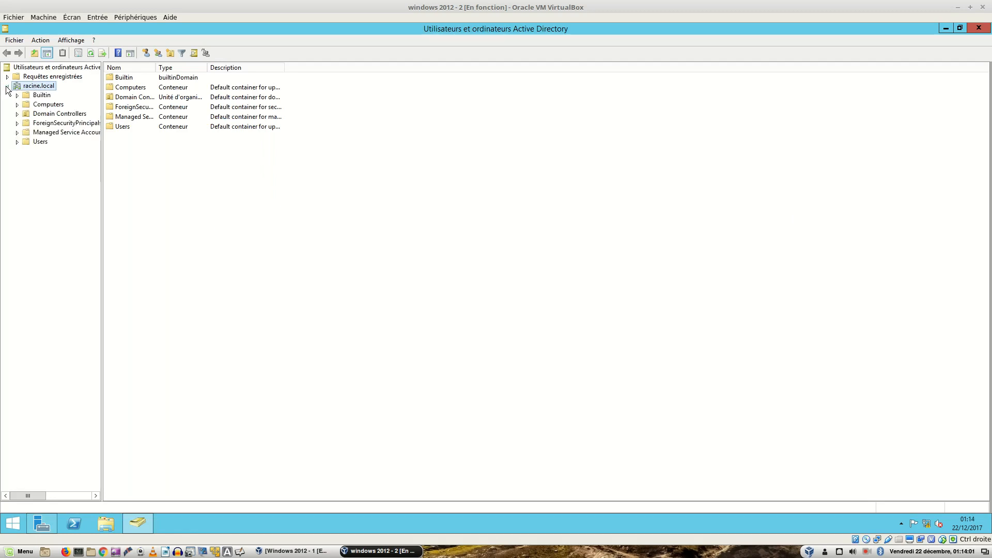
click(39, 144)
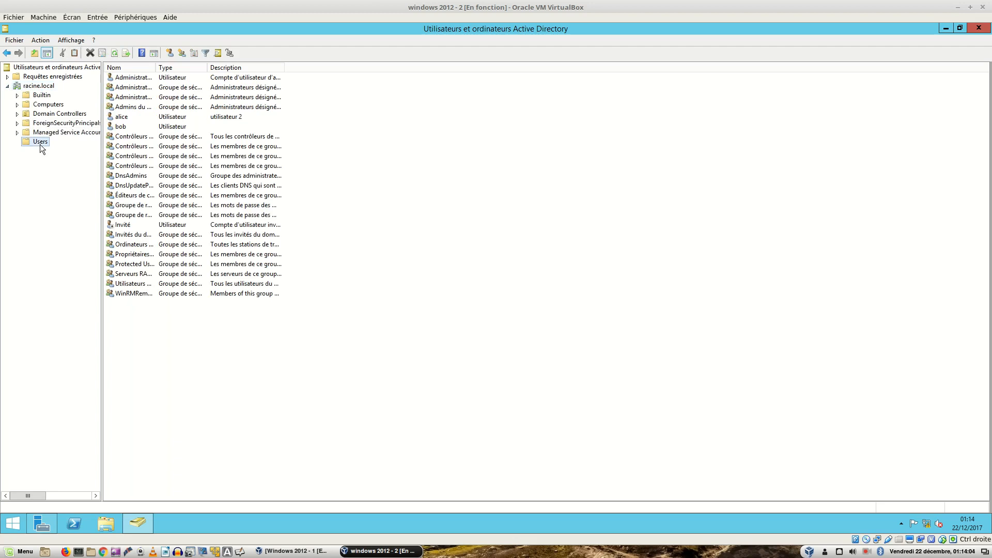
click(38, 106)
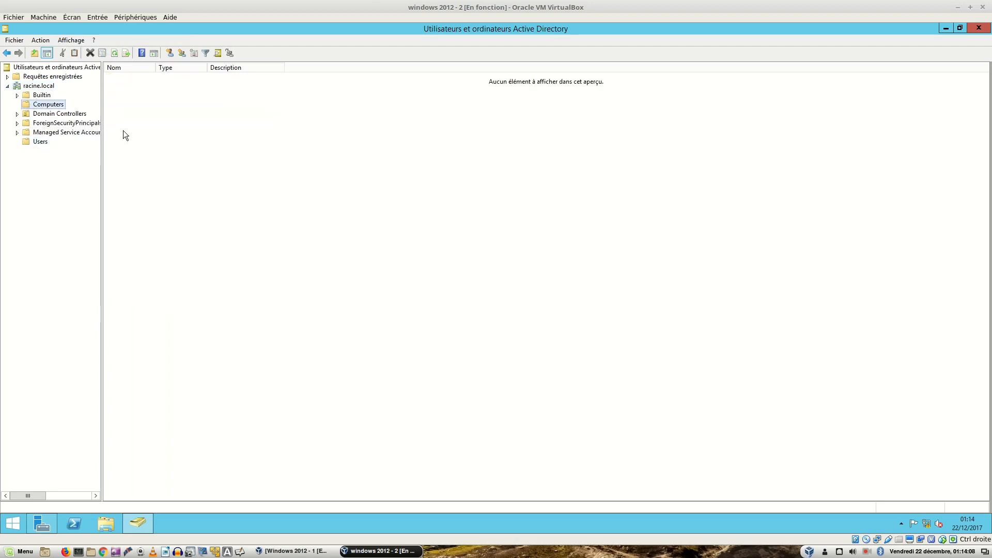